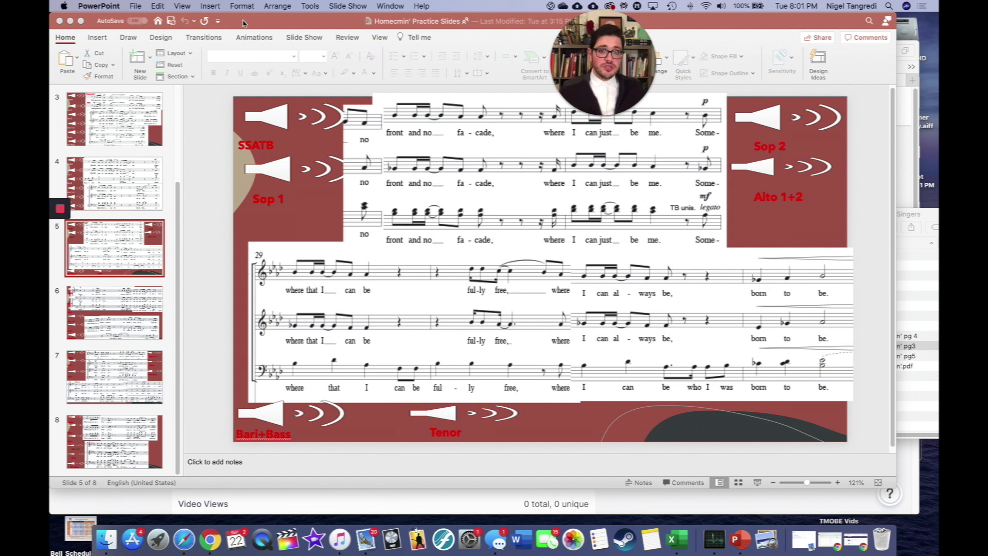
# Step: Create a new presentation with the waterfall design and the title 'Homecomn''
pyautogui.click(136, 6)
pyautogui.click(154, 19)
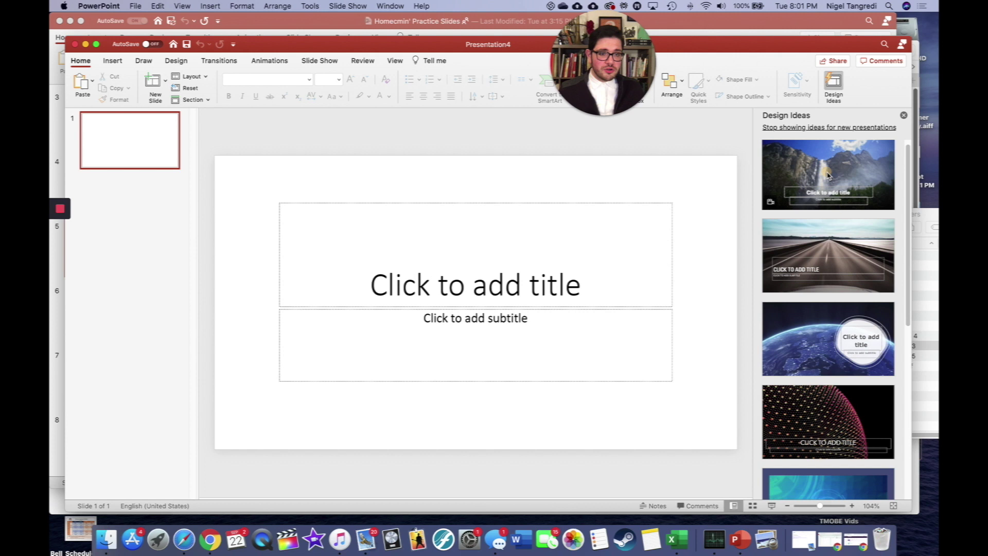
pyautogui.click(827, 175)
pyautogui.click(457, 373)
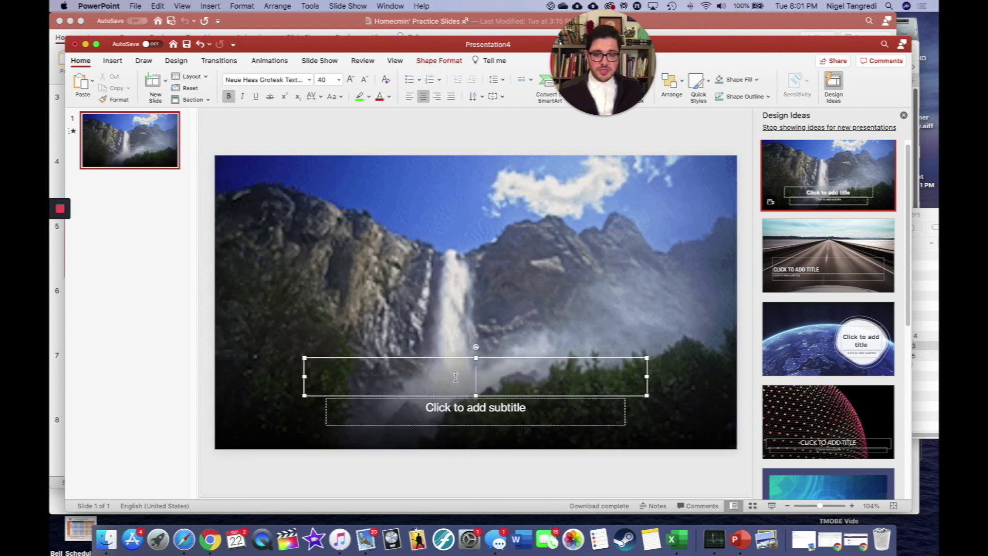
pyautogui.write('Home')
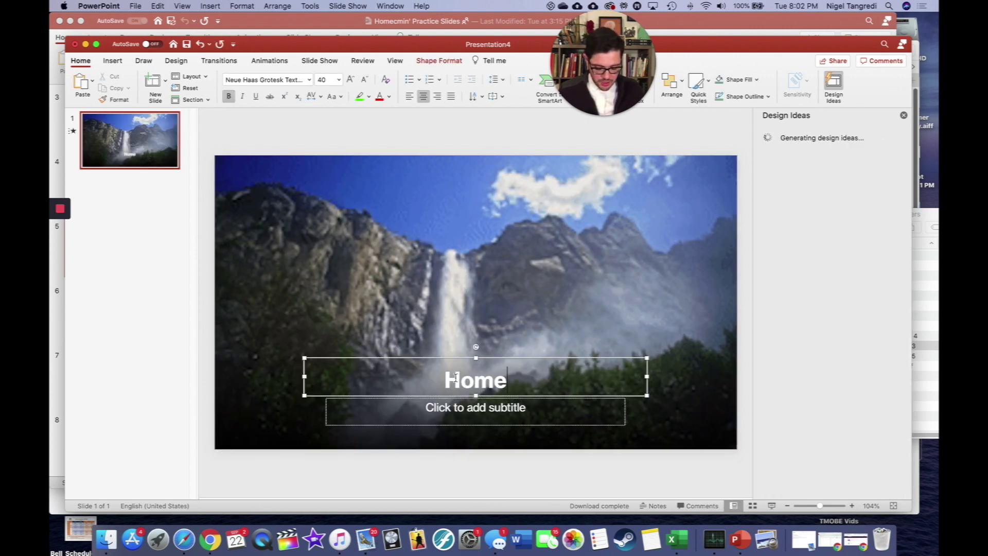
pyautogui.write('com')
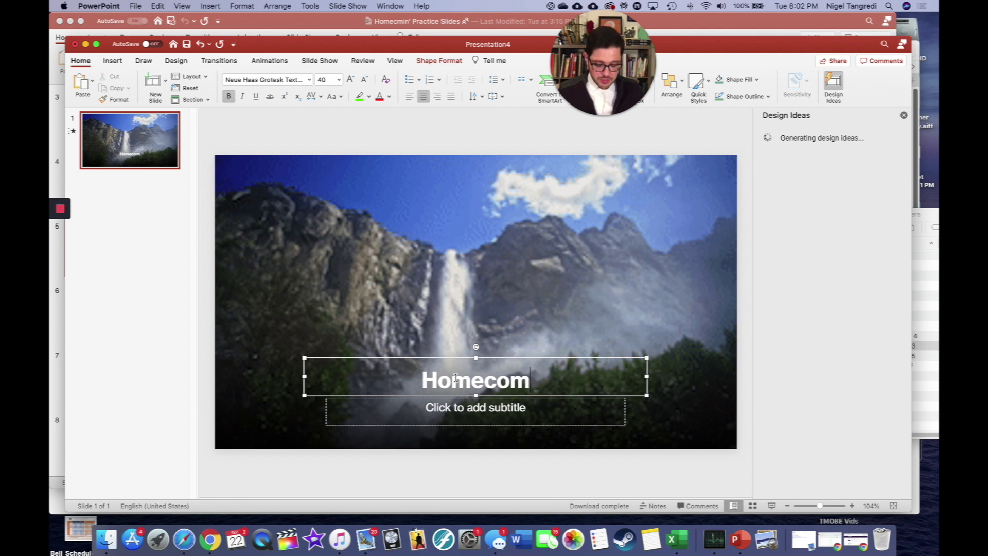
pyautogui.write("n'")
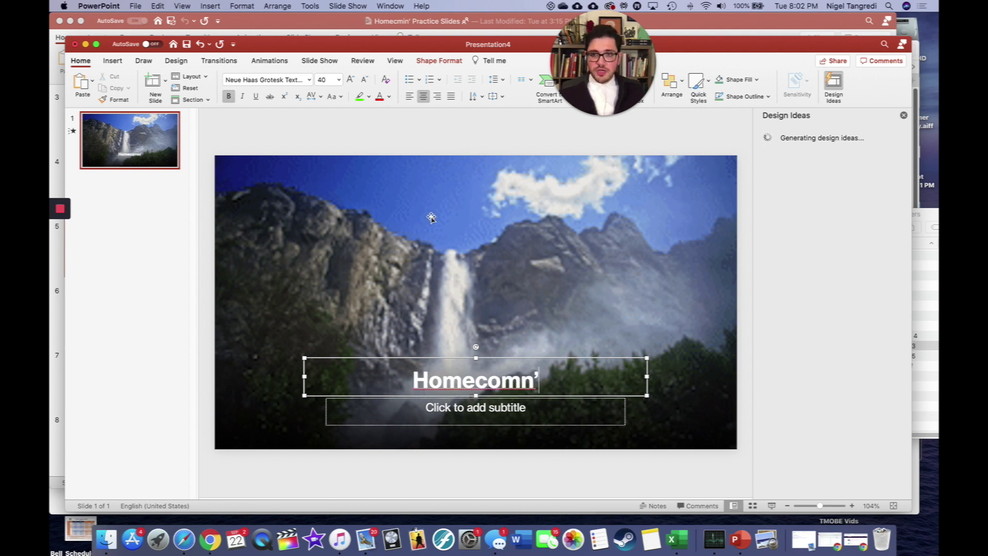
pyautogui.click(442, 229)
# Step: Add a second slide and delete its content placeholder so it is empty
pyautogui.click(153, 83)
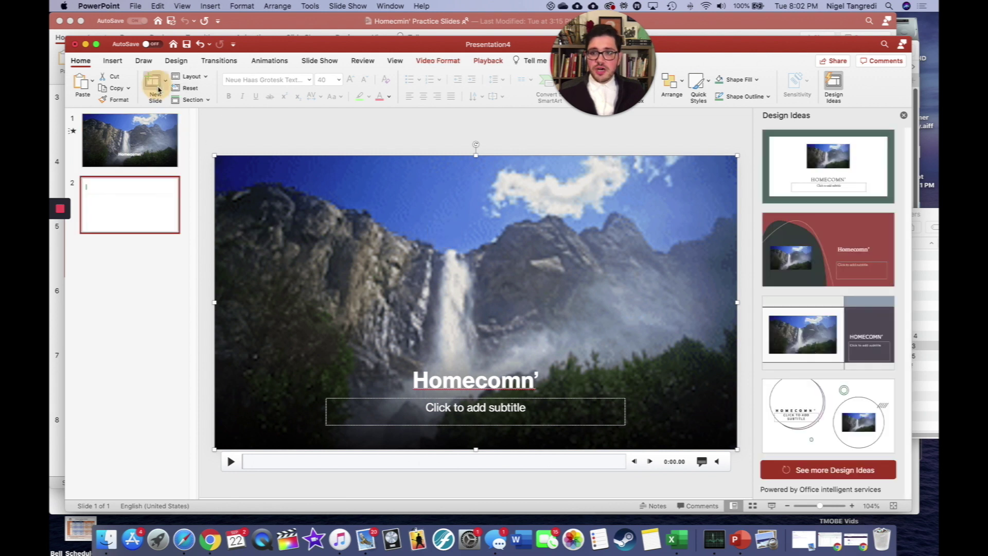
pyautogui.click(593, 185)
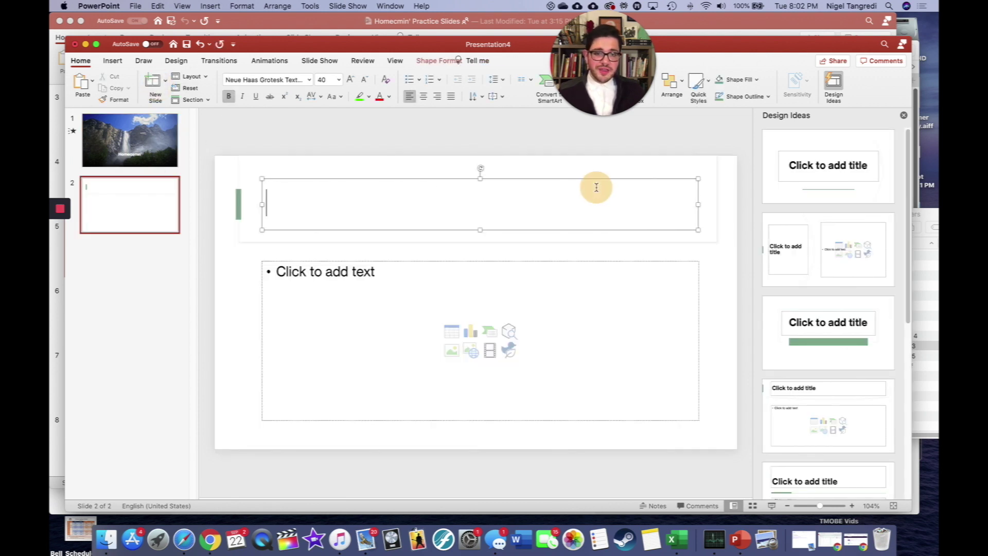
pyautogui.click(697, 177)
pyautogui.click(698, 262)
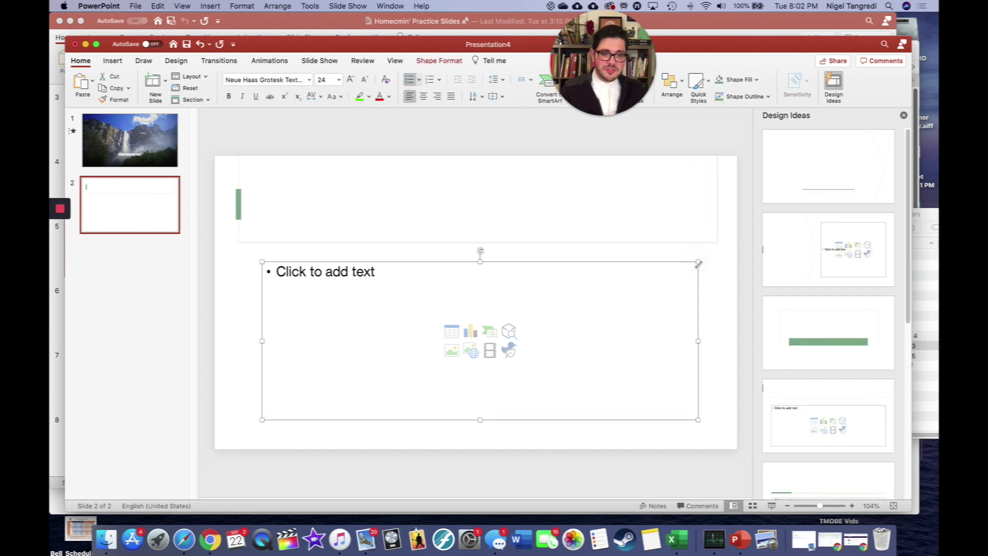
pyautogui.press('Delete')
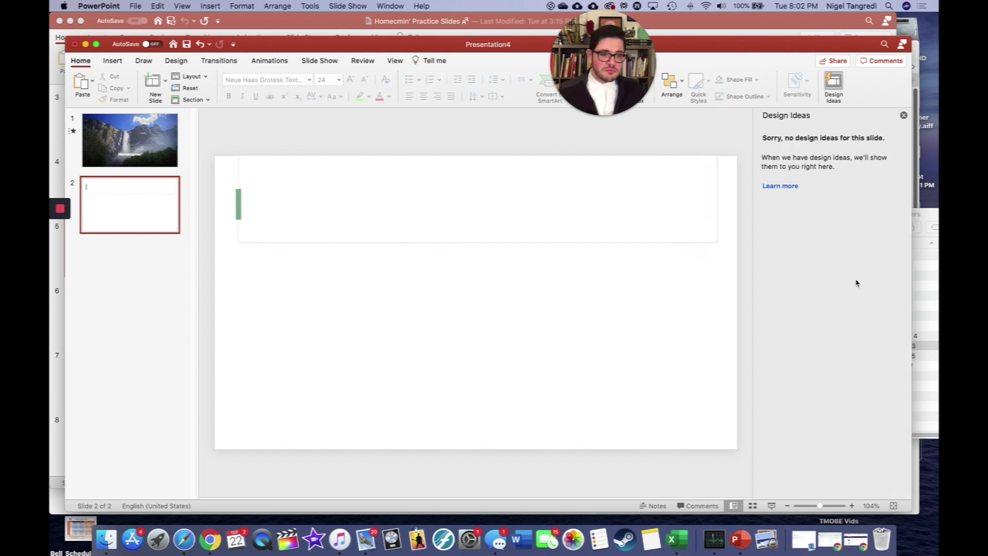
# Step: Open the Homecomin' score PDF and export page 1 as a JPEG named with 'pg1'
pyautogui.click(937, 294)
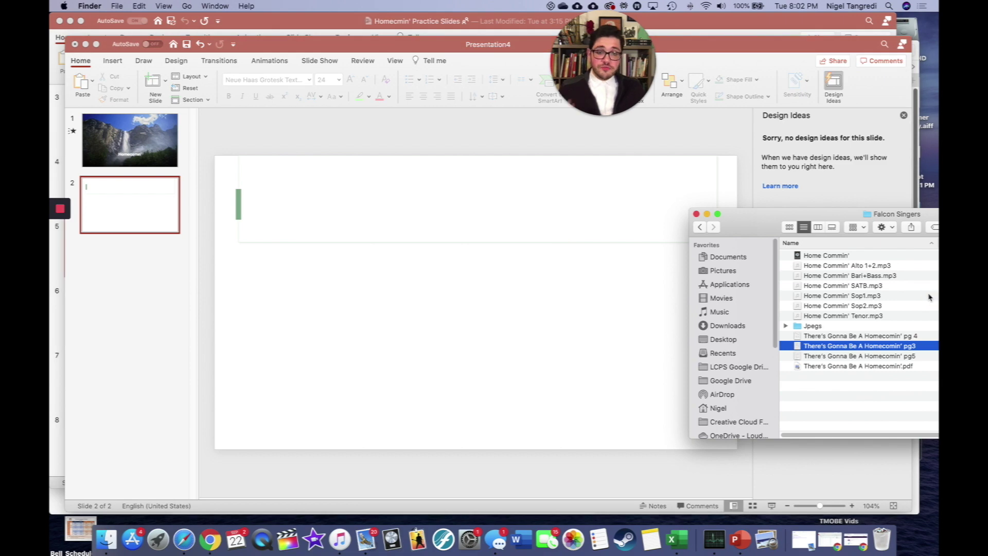
pyautogui.doubleClick(849, 367)
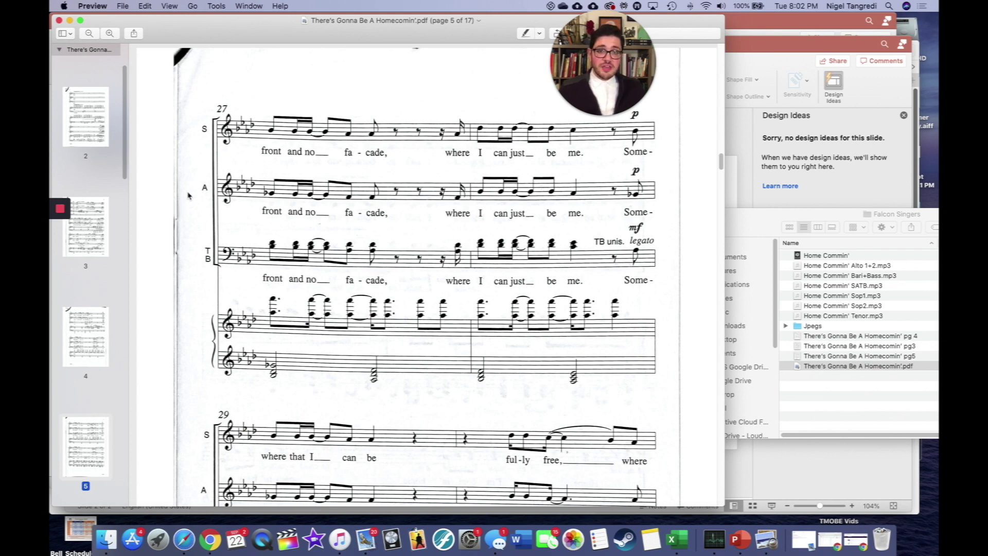
pyautogui.scroll(3, 106, 171)
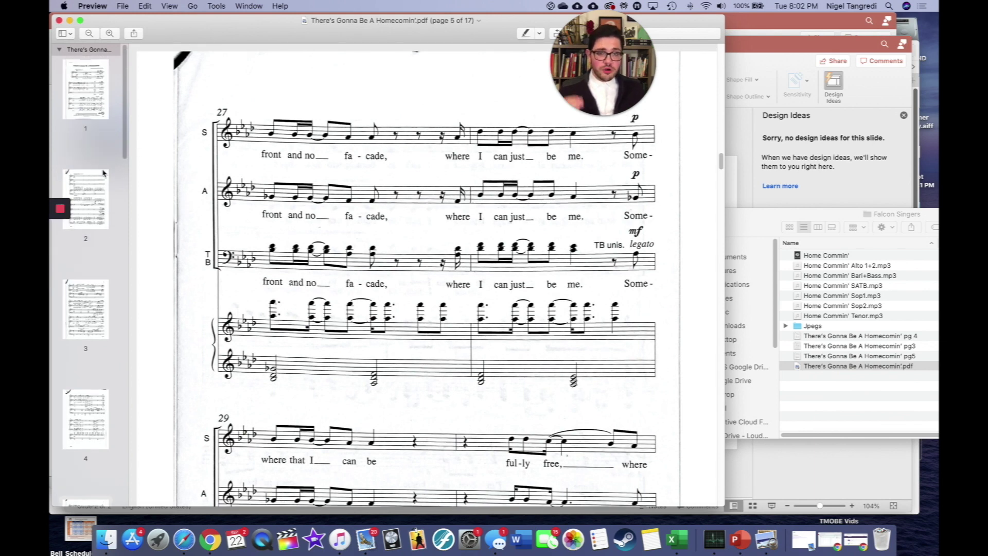
pyautogui.click(103, 92)
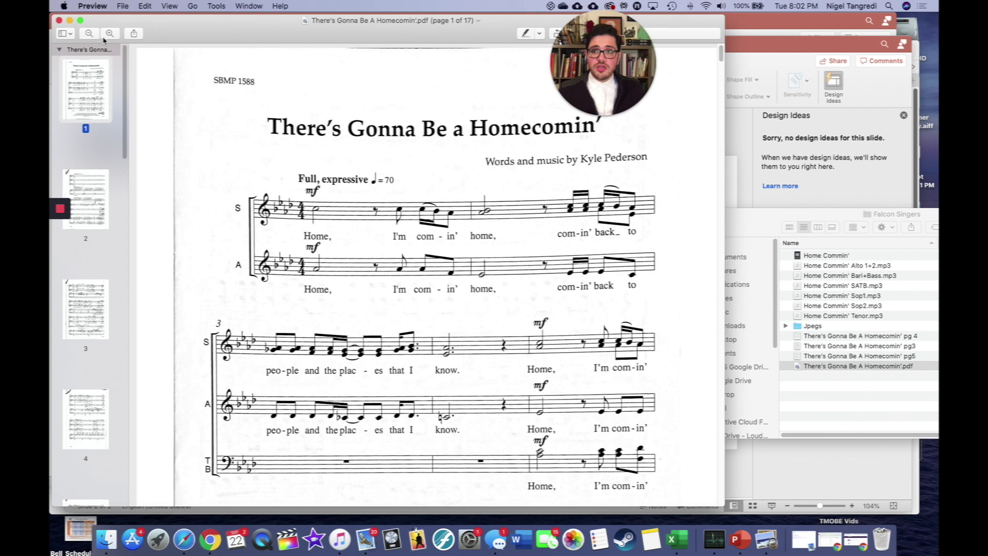
pyautogui.click(122, 6)
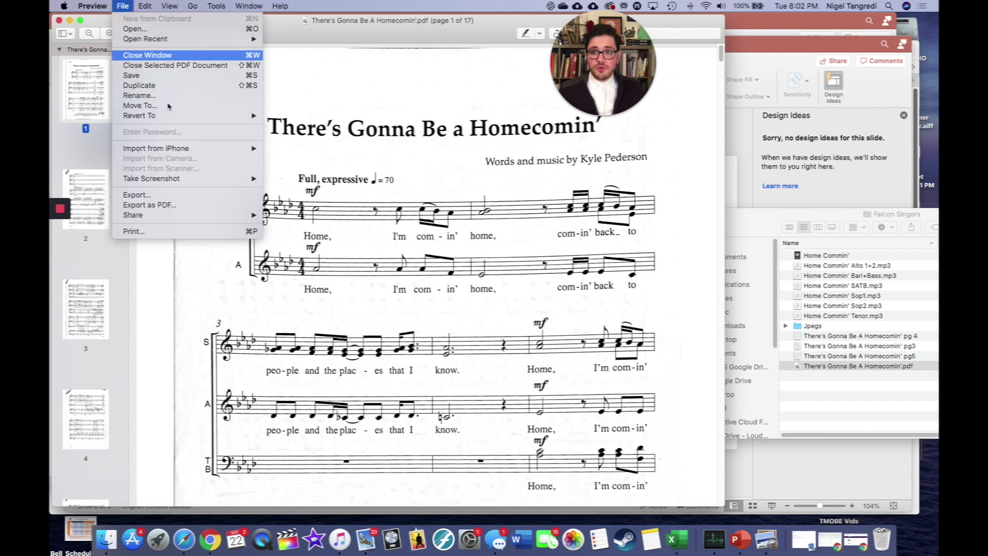
pyautogui.click(196, 195)
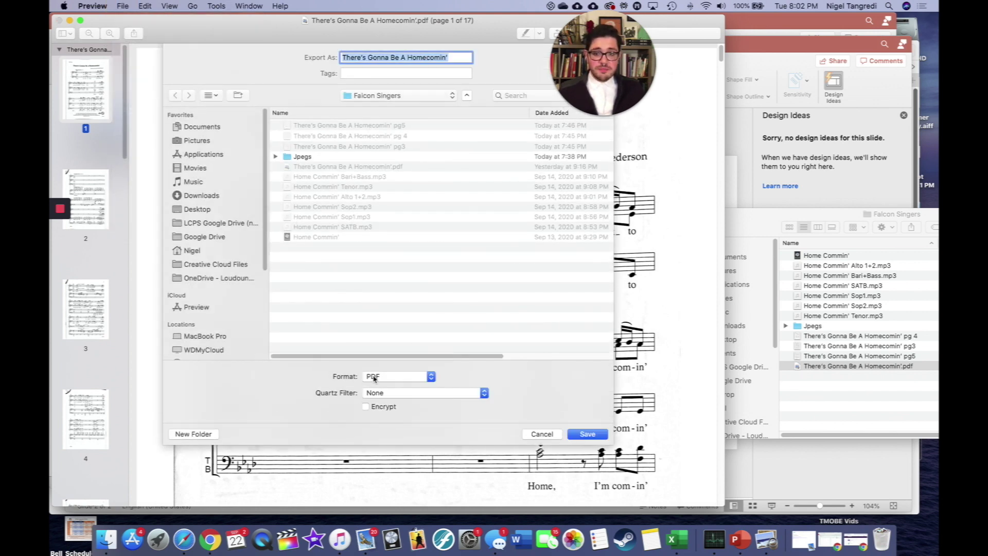
pyautogui.click(378, 376)
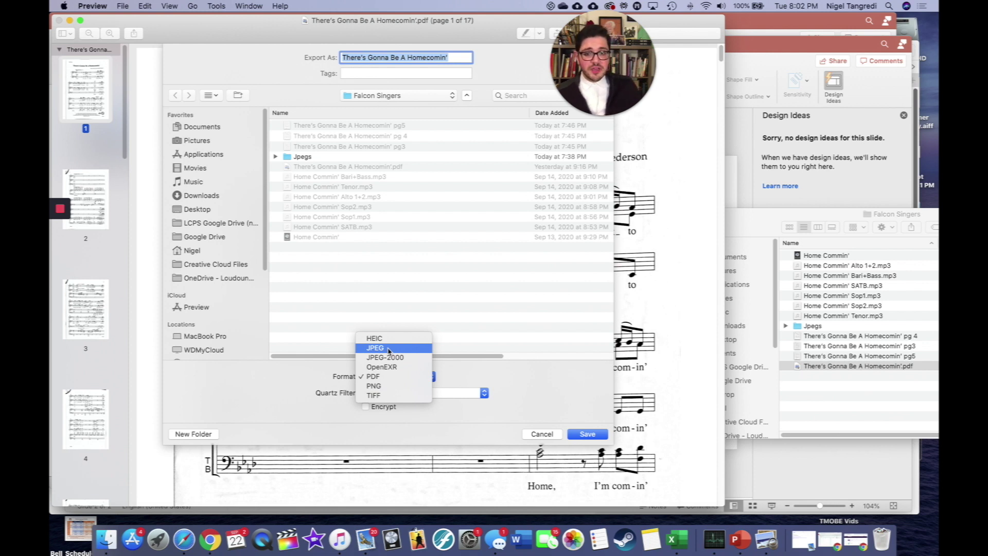
pyautogui.click(388, 349)
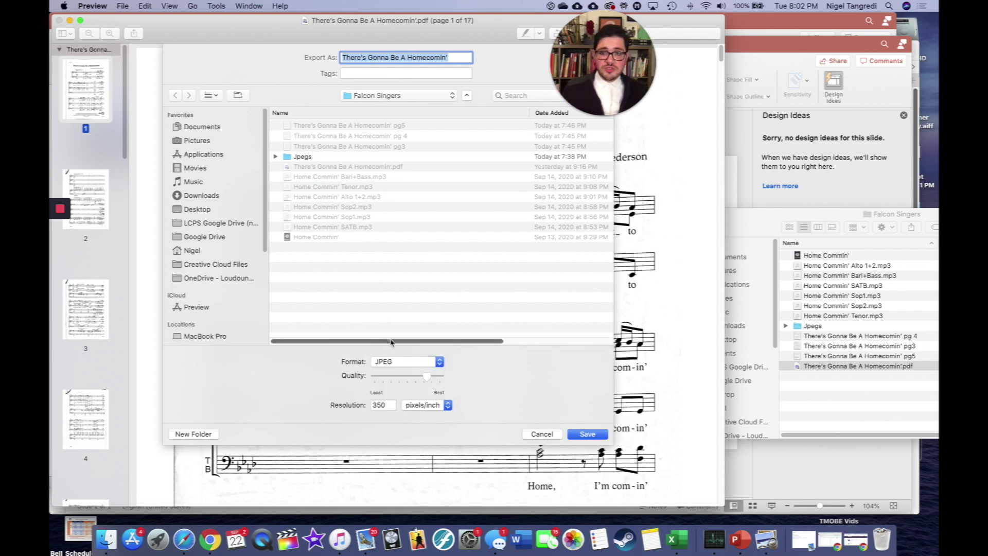
pyautogui.click(459, 58)
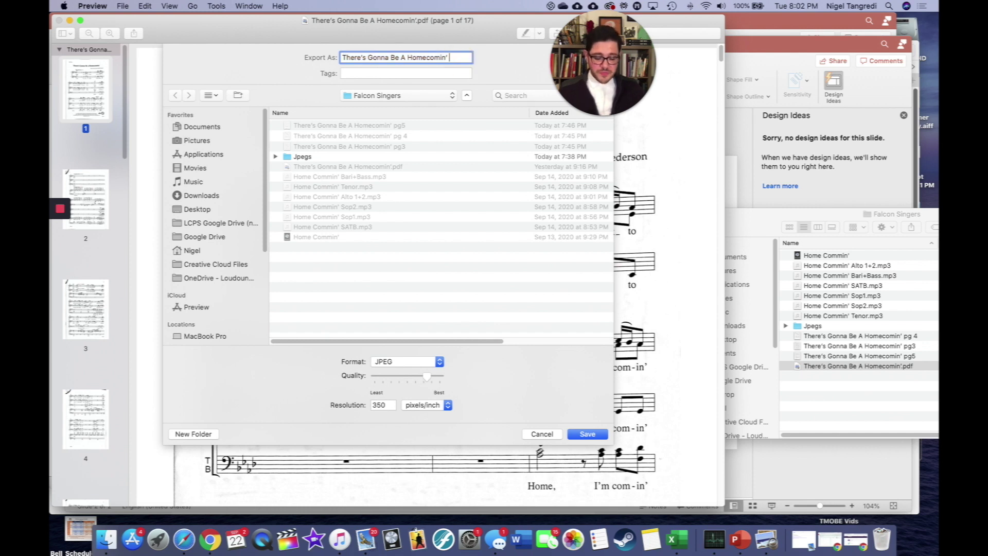
pyautogui.write('OP')
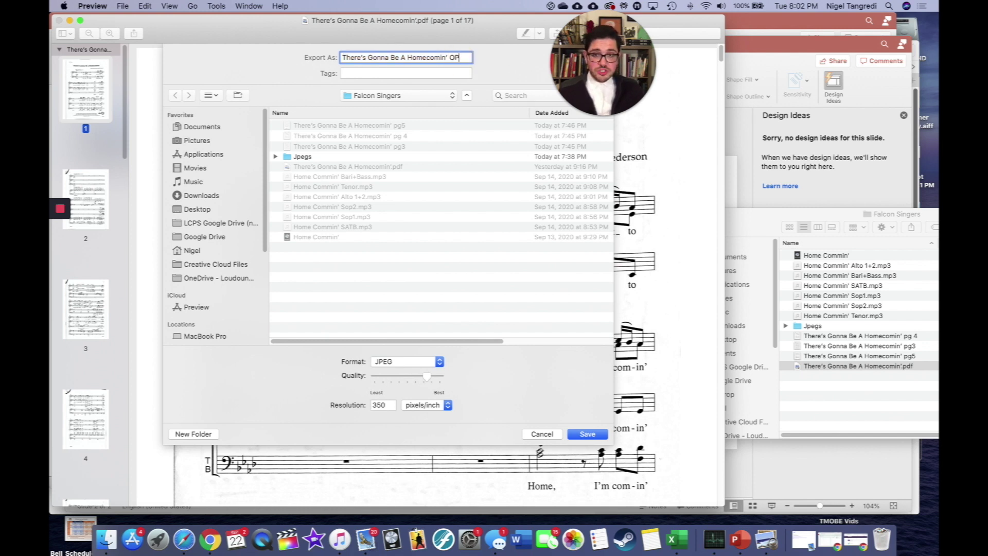
pyautogui.press('BackSpace')
pyautogui.press('BackSpace')
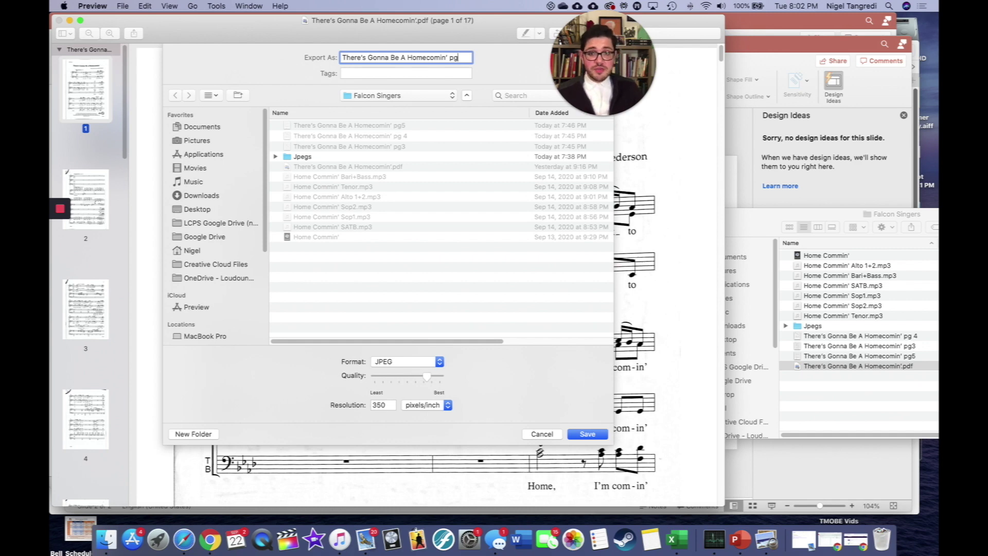
pyautogui.write('pg1')
pyautogui.press('Return')
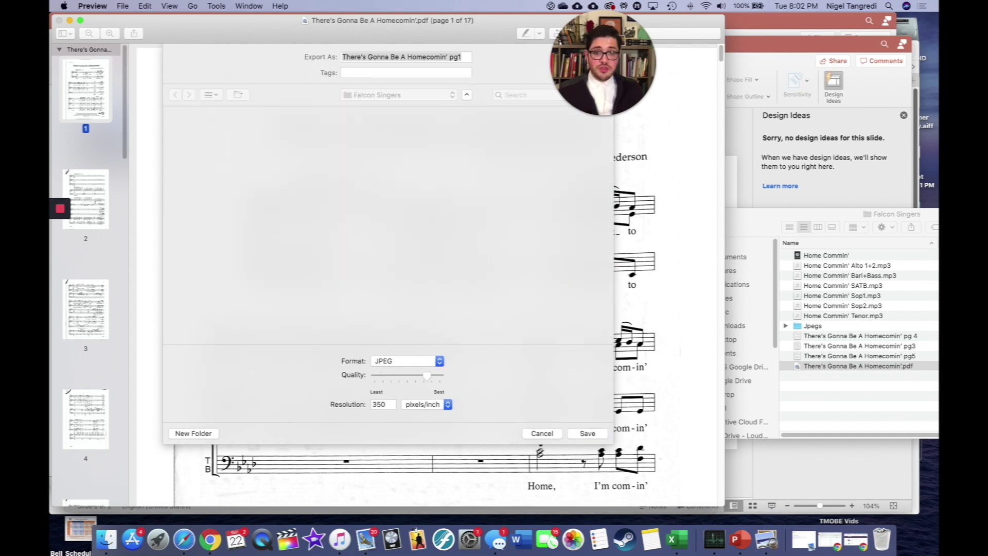
# Step: Export page 2 of the score as a JPEG named with 'pg2'
pyautogui.click(92, 203)
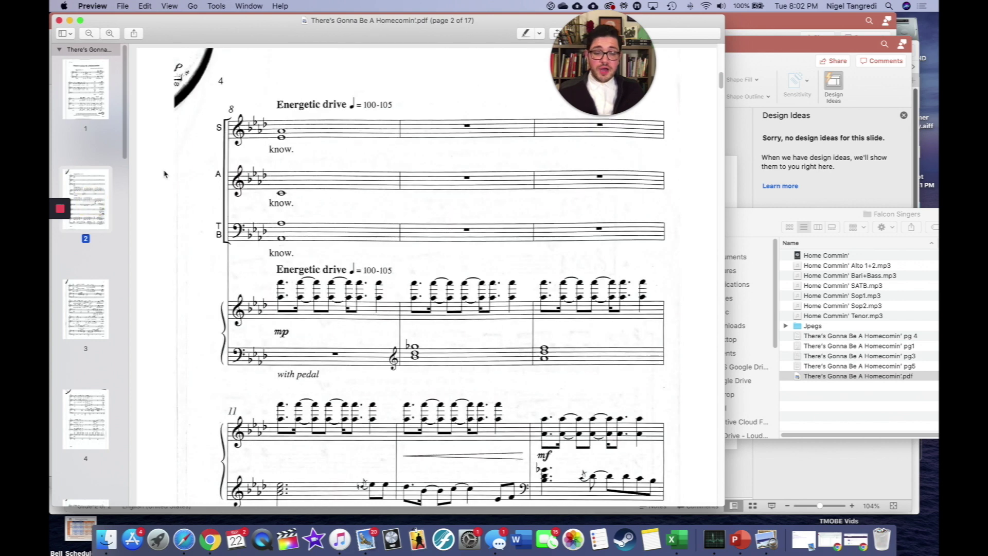
pyautogui.click(132, 7)
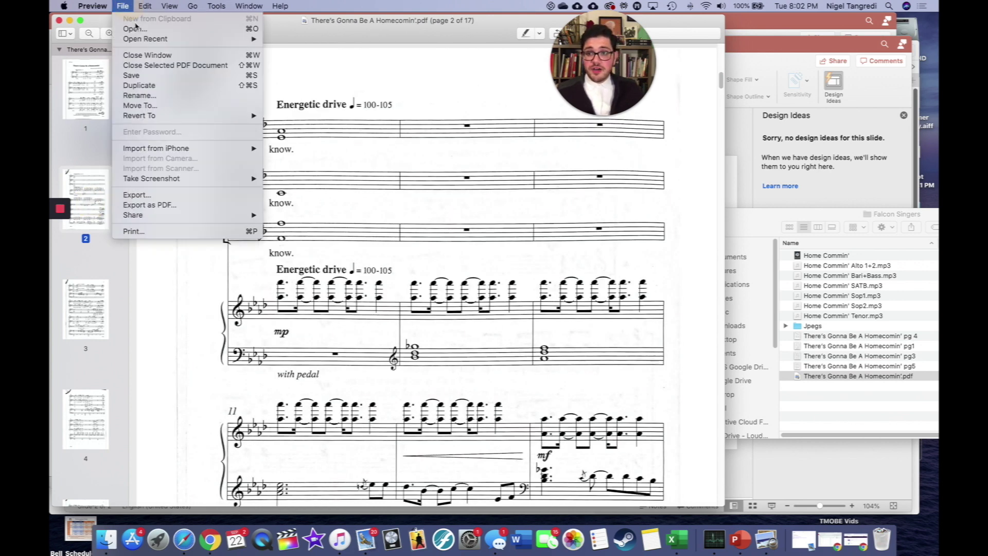
pyautogui.click(171, 195)
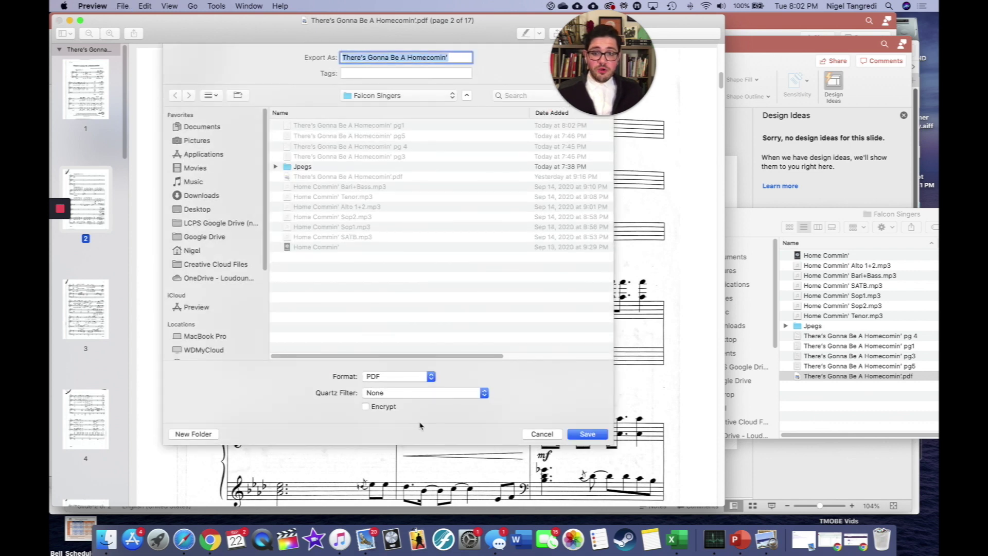
pyautogui.click(396, 376)
pyautogui.click(399, 349)
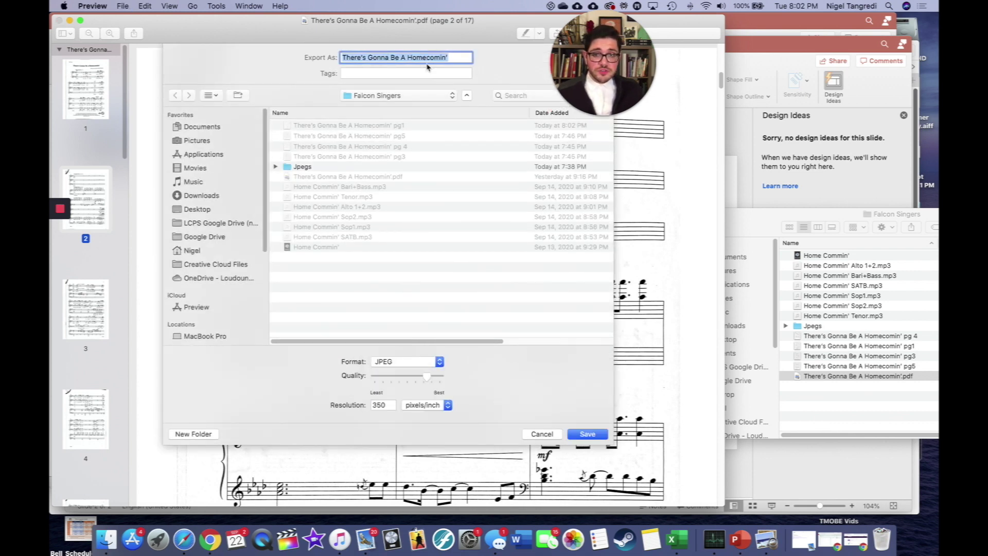
pyautogui.click(462, 55)
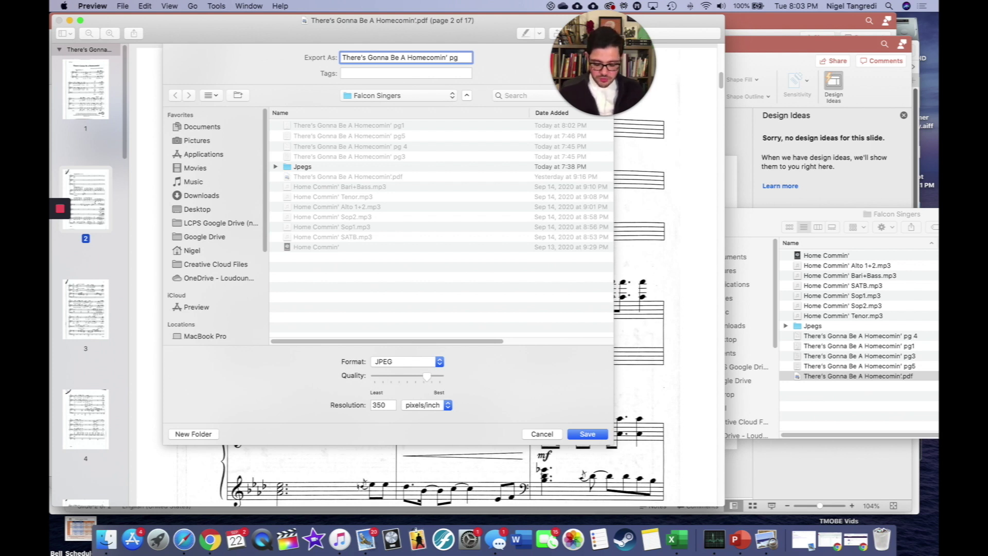
pyautogui.press('Return')
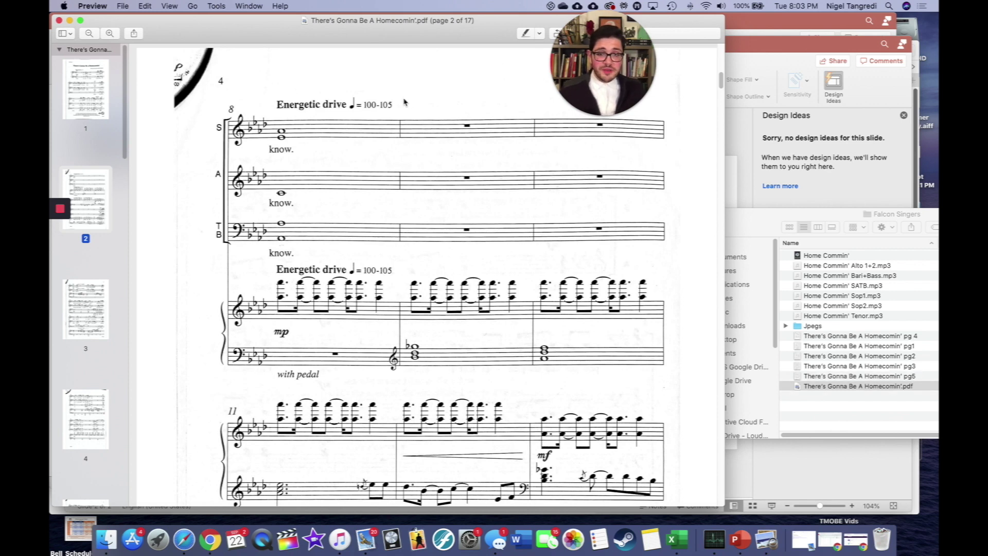
# Step: Try placing score page 2 on slide 2, then delete it
pyautogui.moveTo(161, 30); pyautogui.dragTo(744, 78)
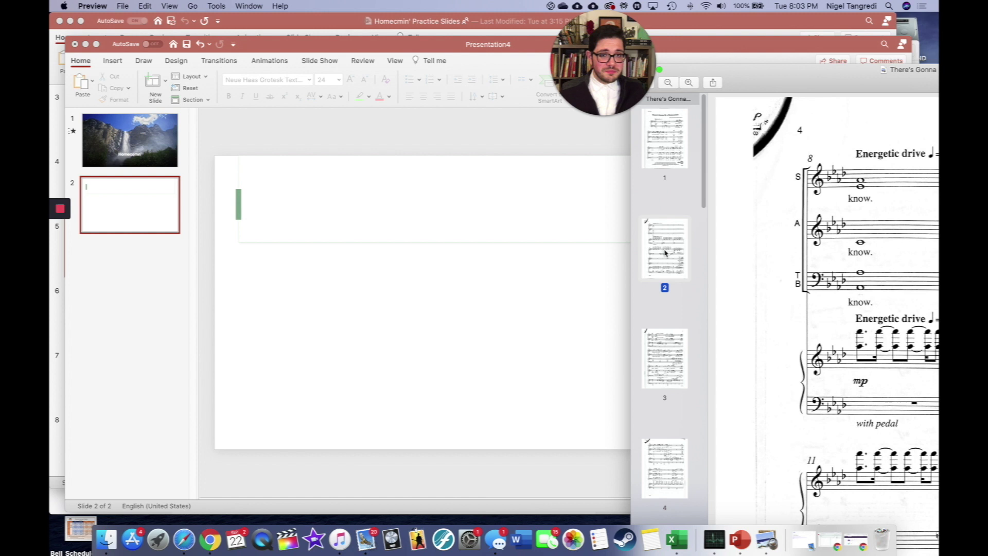
pyautogui.moveTo(669, 248); pyautogui.dragTo(426, 279)
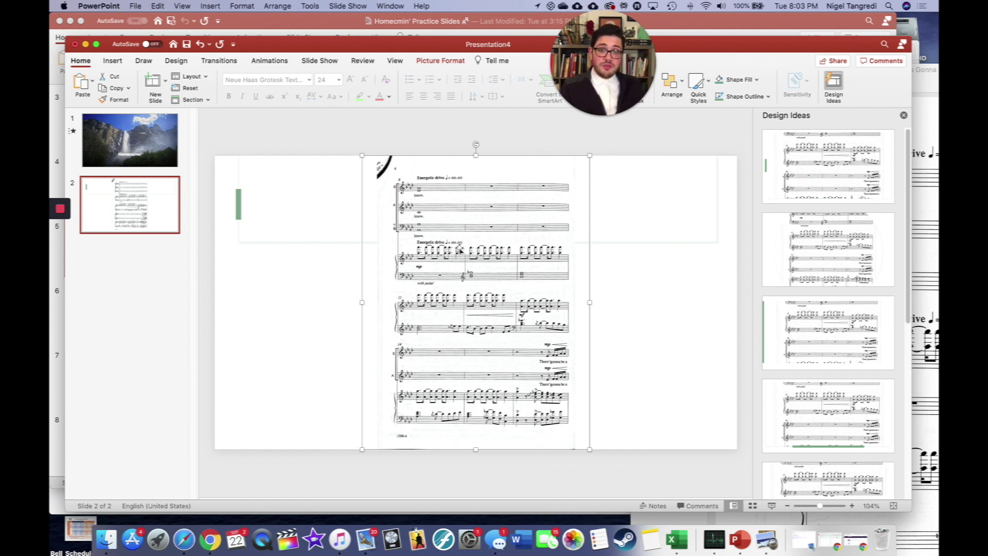
pyautogui.press('Delete')
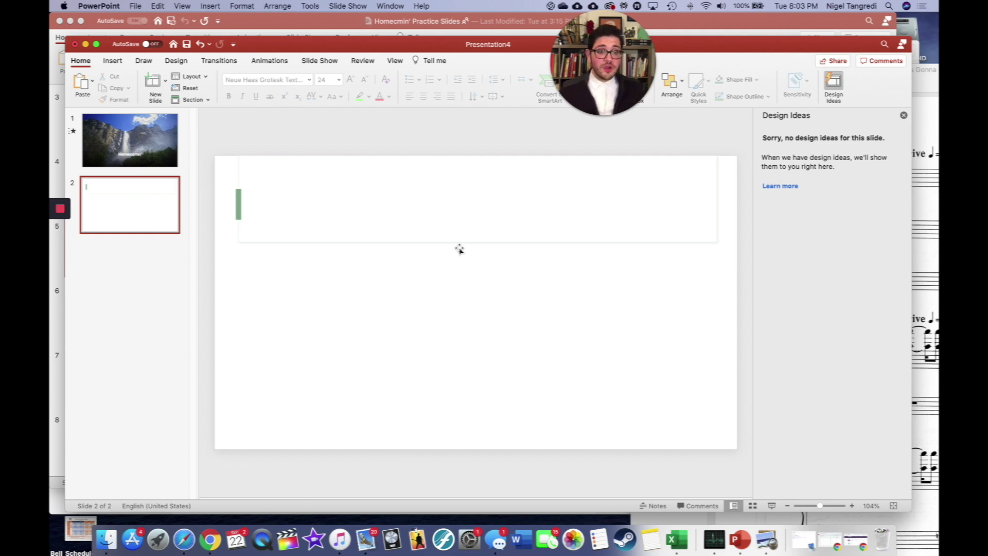
# Step: Drag score page 3 onto slide 2, then delete the inserted image
pyautogui.click(933, 252)
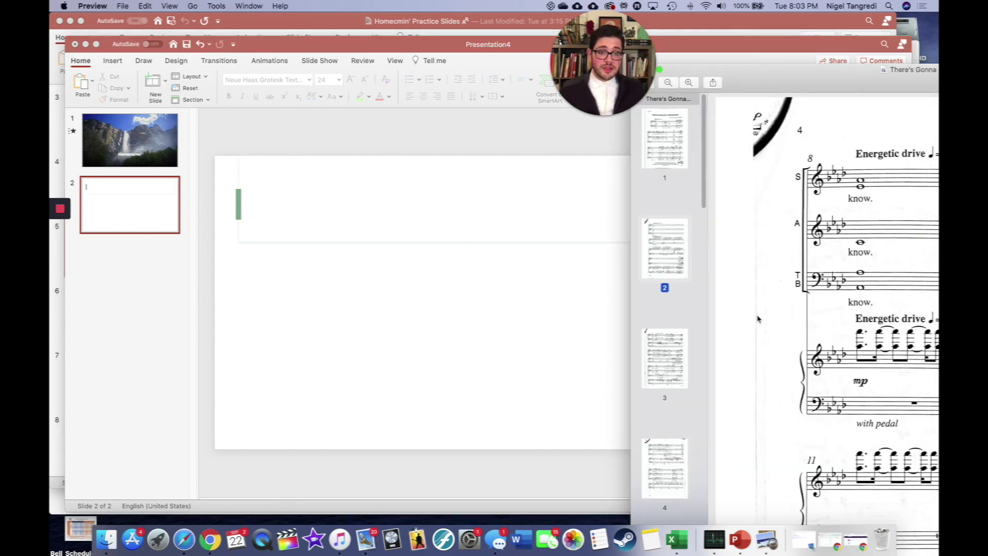
pyautogui.scroll(-3, 669, 308)
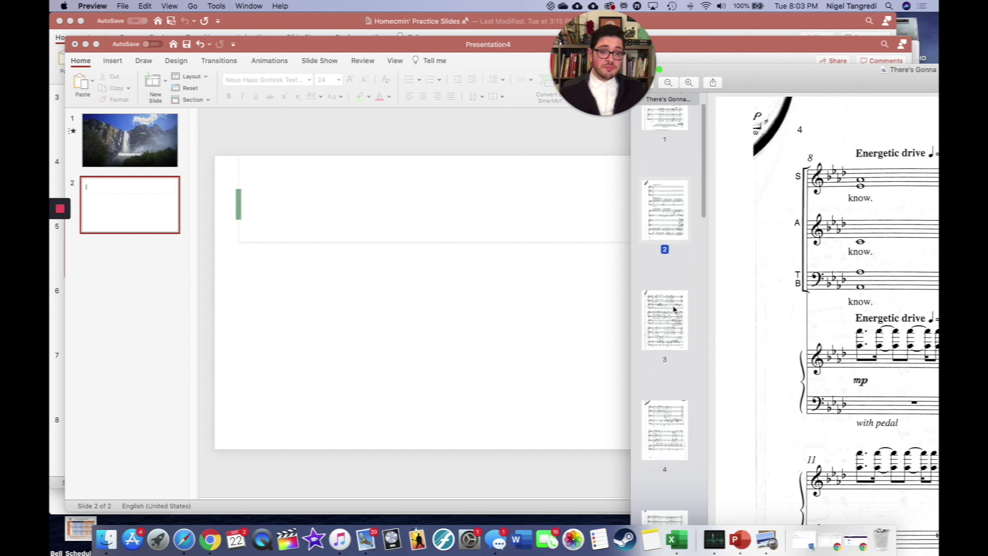
pyautogui.click(668, 319)
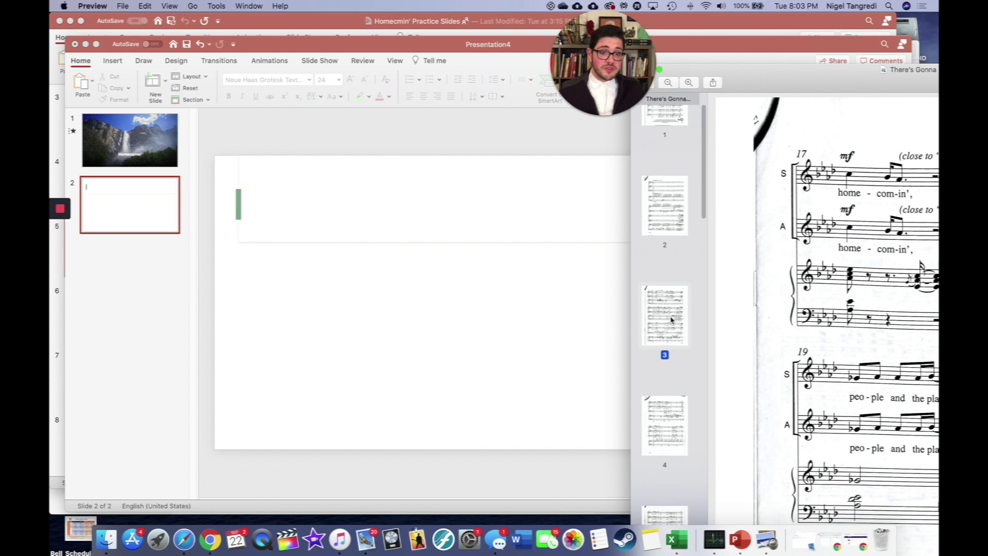
pyautogui.moveTo(671, 320); pyautogui.dragTo(474, 294)
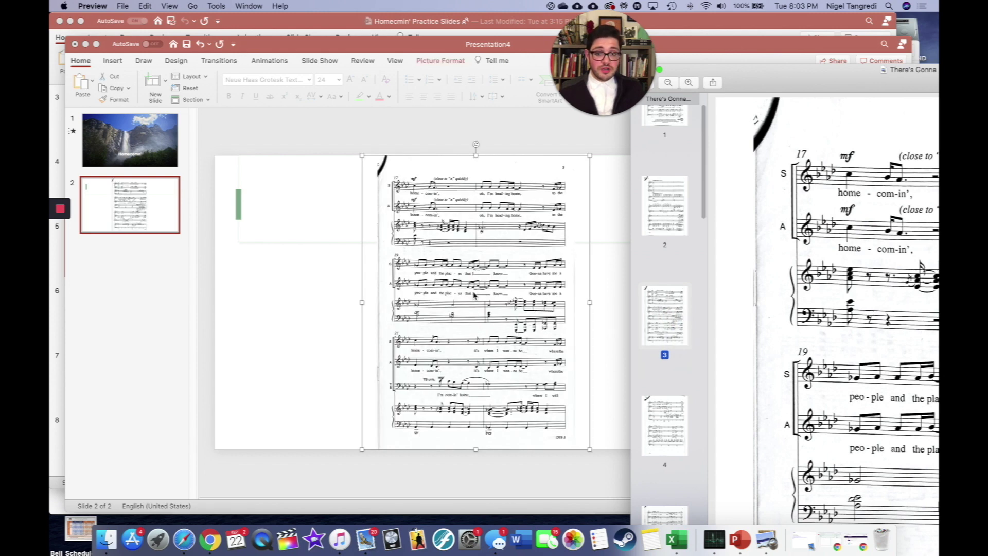
pyautogui.click(471, 288)
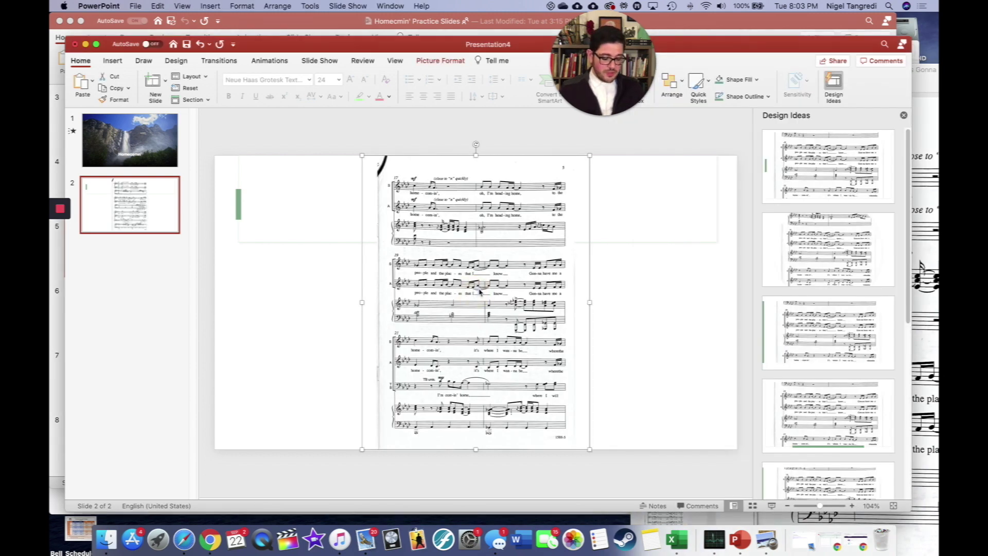
pyautogui.press('Delete')
# Step: Close the Preview score window and bring the Falcon Singers folder forward
pyautogui.click(924, 287)
pyautogui.moveTo(758, 77); pyautogui.dragTo(524, 178)
pyautogui.click(403, 171)
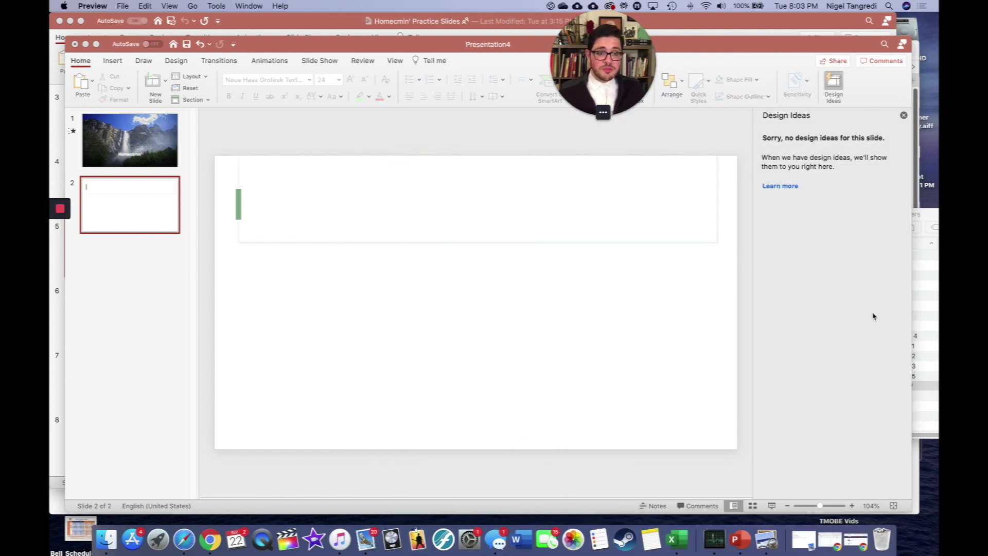
pyautogui.click(932, 320)
# Step: Drag the 'There's Gonna Be A Homecomin' pg3' JPEG from Finder onto slide 2
pyautogui.click(905, 356)
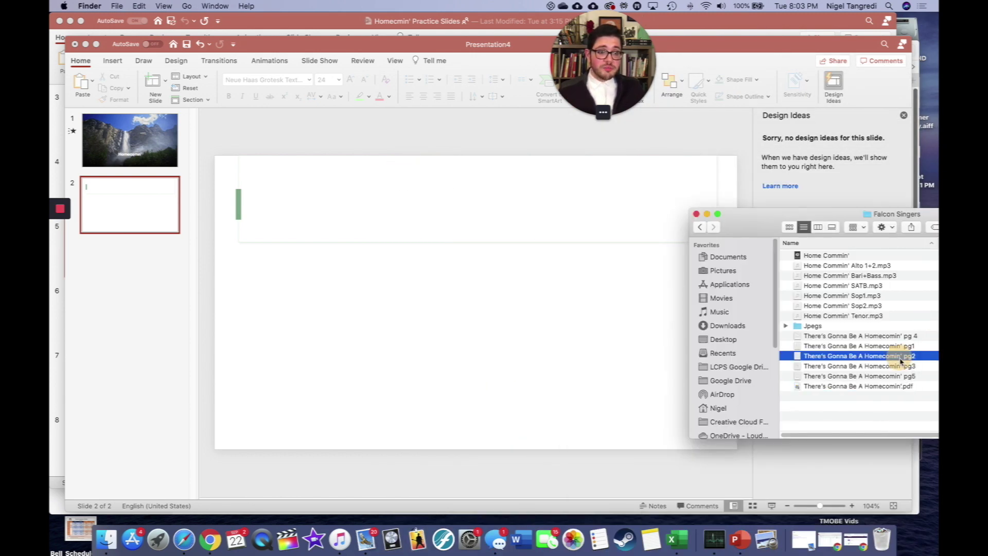
pyautogui.click(895, 367)
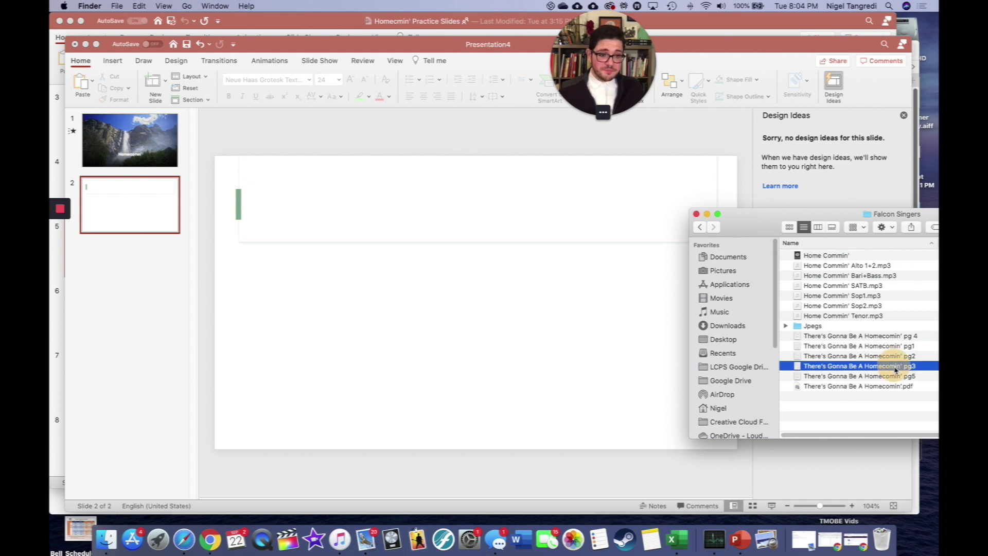
pyautogui.moveTo(894, 368); pyautogui.dragTo(550, 323)
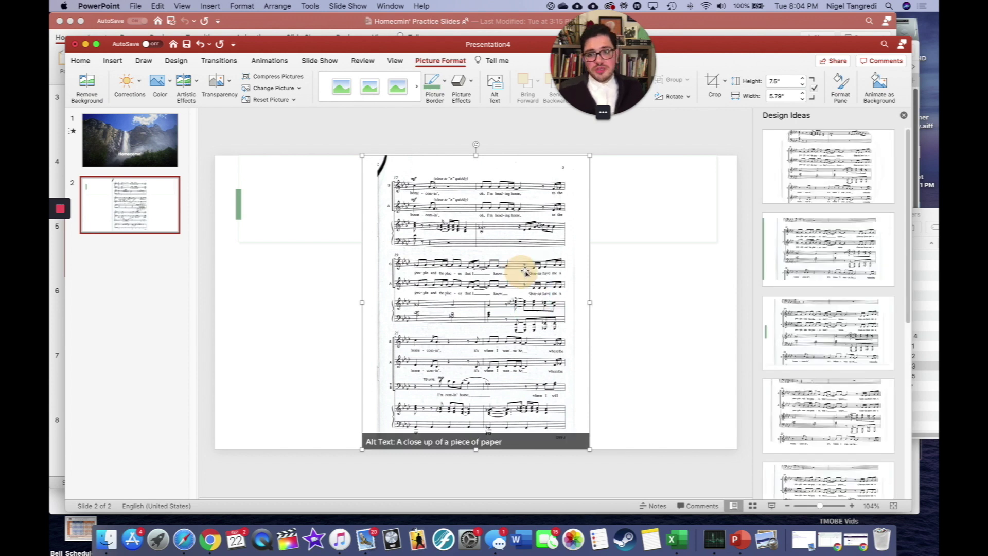
# Step: Crop the pg3 image down to its first two-staff system
pyautogui.click(713, 82)
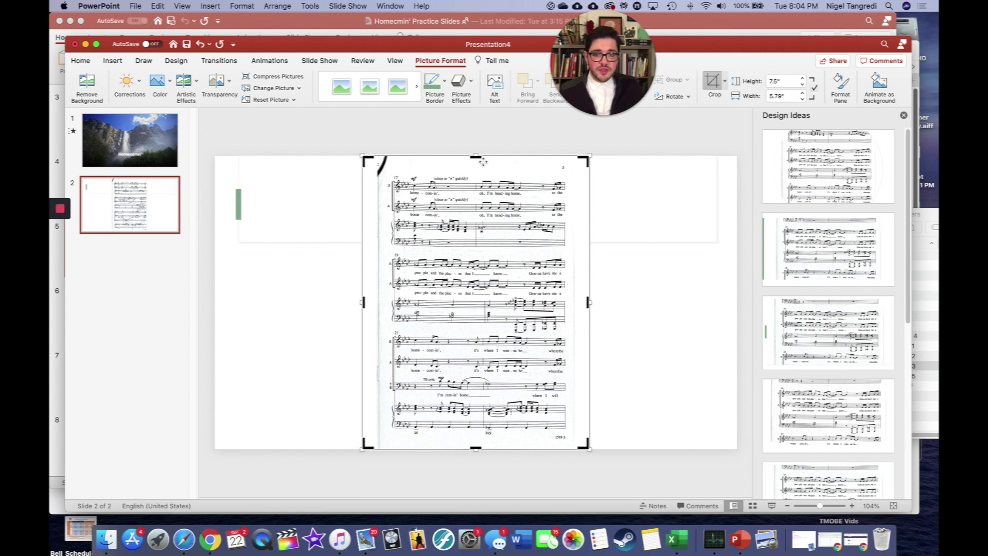
pyautogui.moveTo(477, 157); pyautogui.dragTo(476, 176)
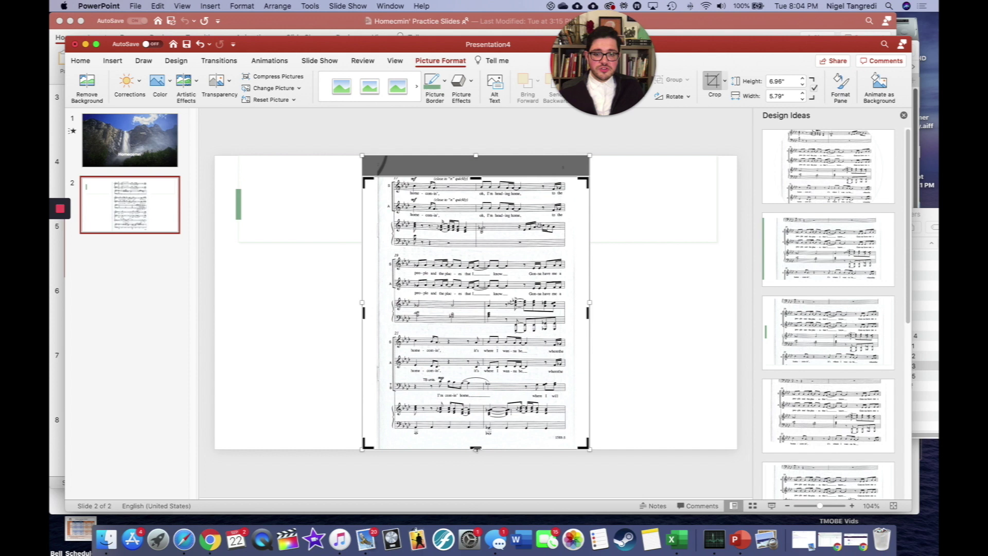
pyautogui.moveTo(476, 448); pyautogui.dragTo(498, 217)
pyautogui.moveTo(587, 197); pyautogui.dragTo(567, 199)
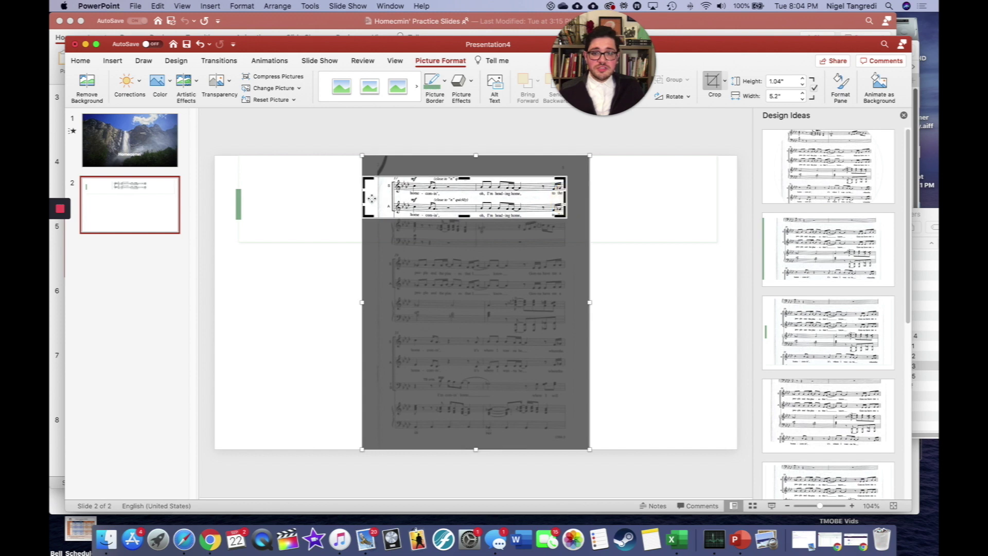
pyautogui.moveTo(363, 198); pyautogui.dragTo(388, 197)
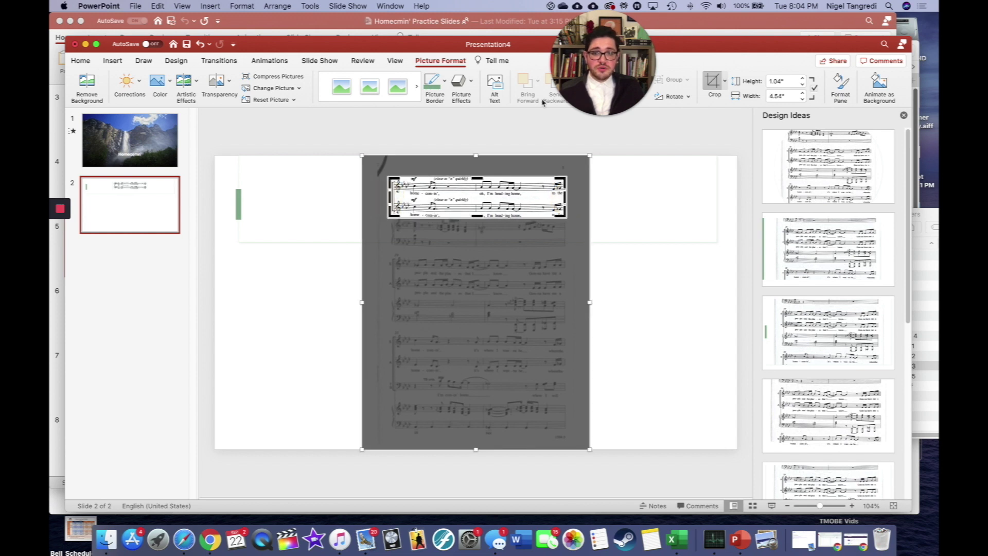
pyautogui.click(713, 84)
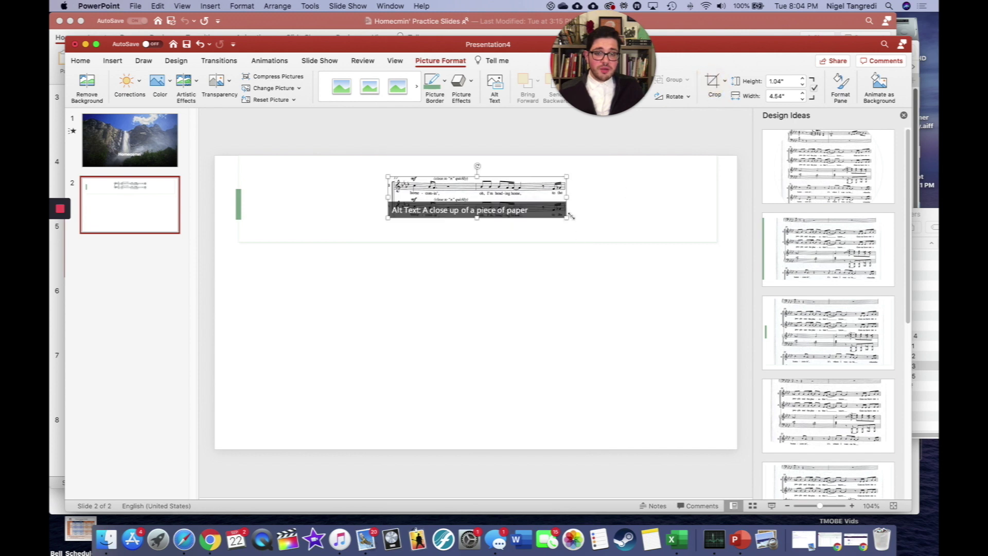
# Step: Enlarge the strip to 2.15" by 9.38" across the slide top and add another pg3 page
pyautogui.moveTo(567, 218)
pyautogui.mouseDown()
pyautogui.moveTo(605, 255)
pyautogui.moveTo(591, 227)
pyautogui.moveTo(554, 221)
pyautogui.moveTo(558, 214)
pyautogui.mouseUp()
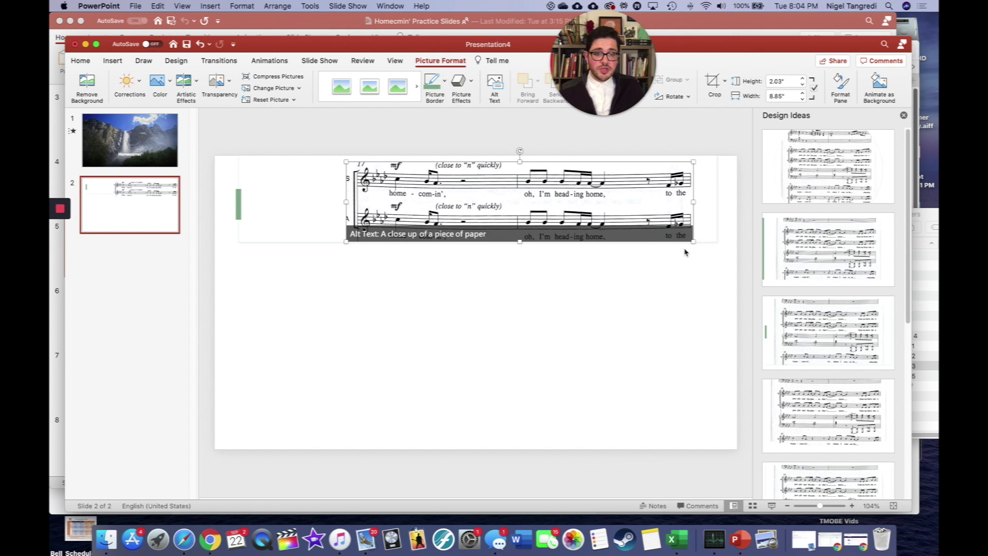
pyautogui.moveTo(692, 243); pyautogui.dragTo(700, 247)
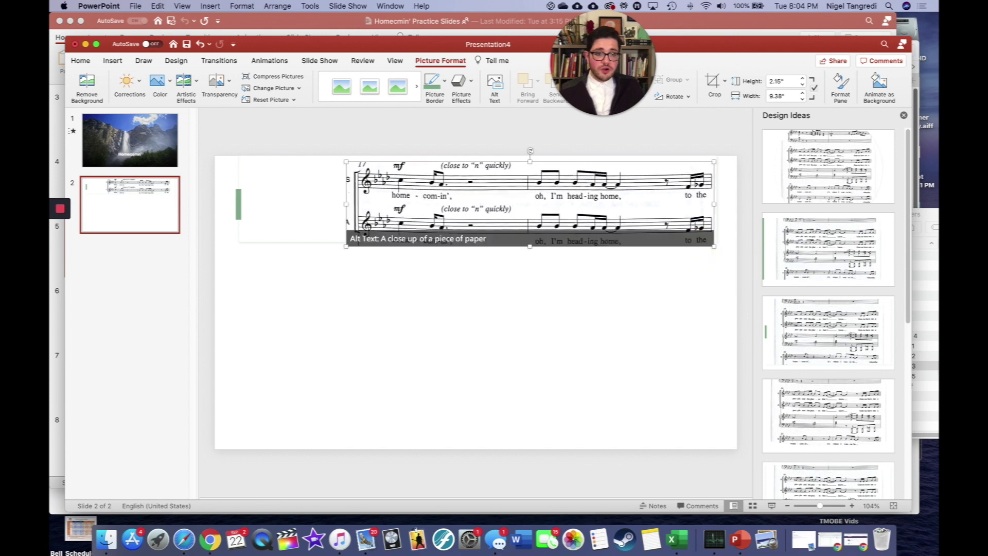
pyautogui.click(923, 366)
pyautogui.moveTo(873, 367); pyautogui.dragTo(537, 347)
# Step: Crop the second pg3 copy to its second two-staff system
pyautogui.click(563, 117)
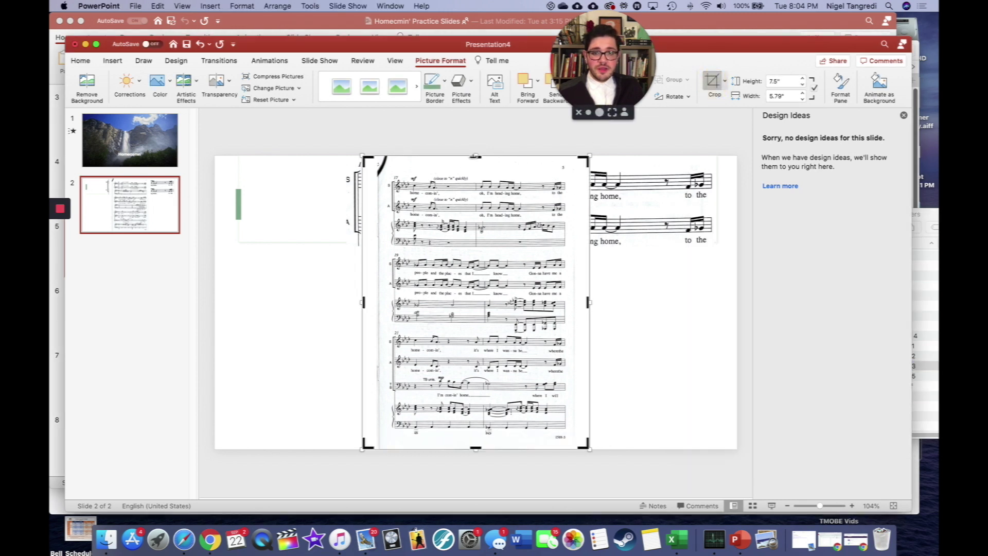
pyautogui.moveTo(475, 156); pyautogui.dragTo(472, 256)
pyautogui.moveTo(473, 447); pyautogui.dragTo(481, 296)
pyautogui.moveTo(587, 276); pyautogui.dragTo(566, 279)
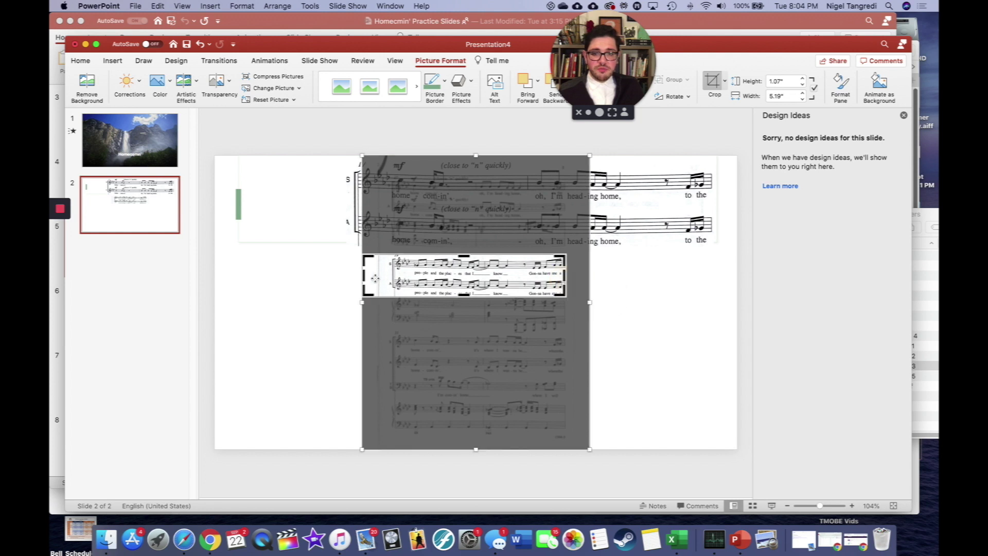
pyautogui.moveTo(364, 276); pyautogui.dragTo(387, 276)
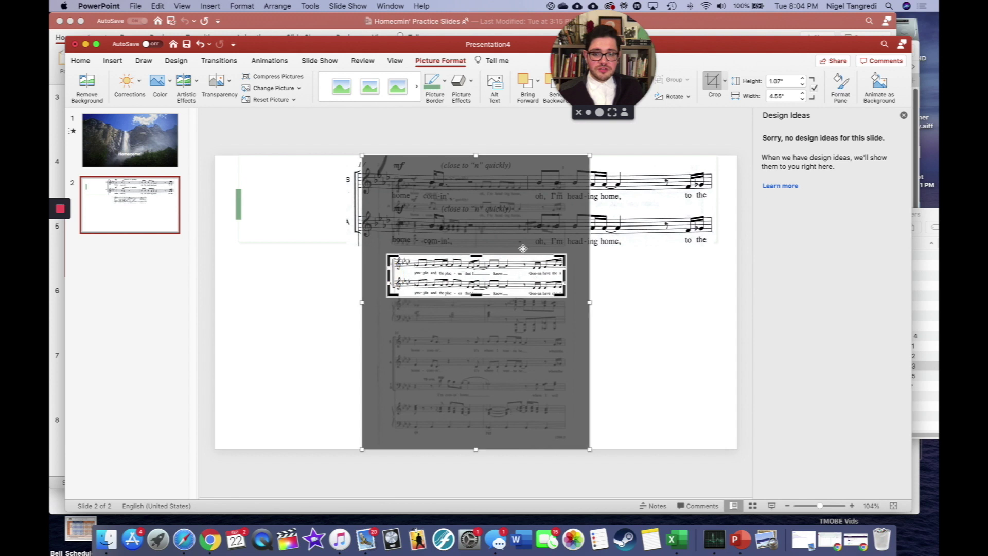
pyautogui.click(715, 87)
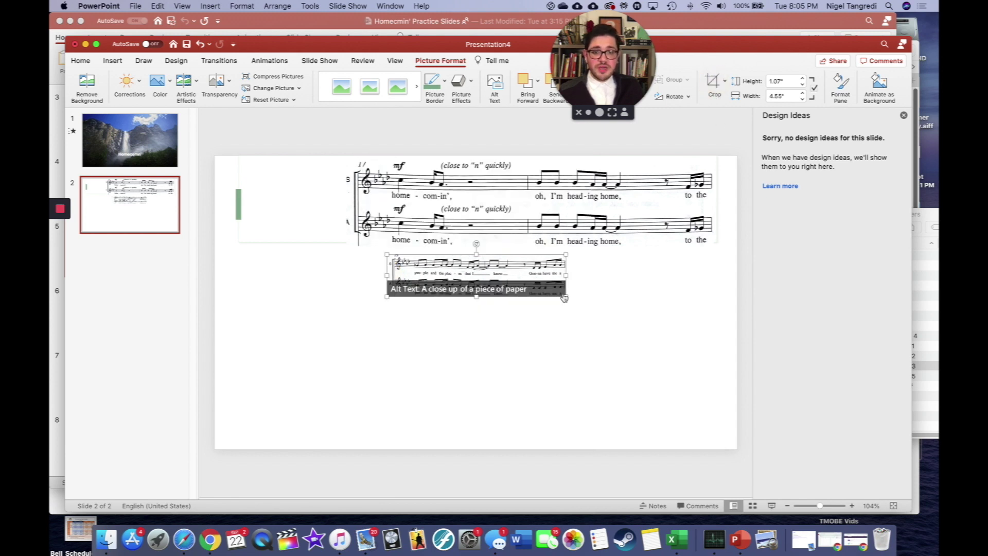
# Step: Enlarge the strip to 2.2" by 9.38" under the first and add a third pg3 page
pyautogui.moveTo(565, 295); pyautogui.dragTo(569, 319)
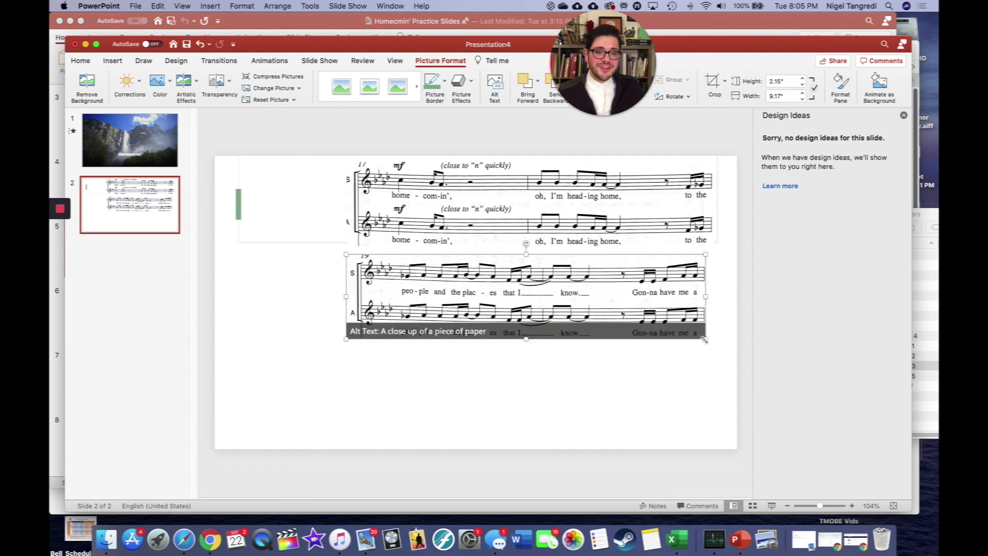
pyautogui.moveTo(705, 340); pyautogui.dragTo(714, 340)
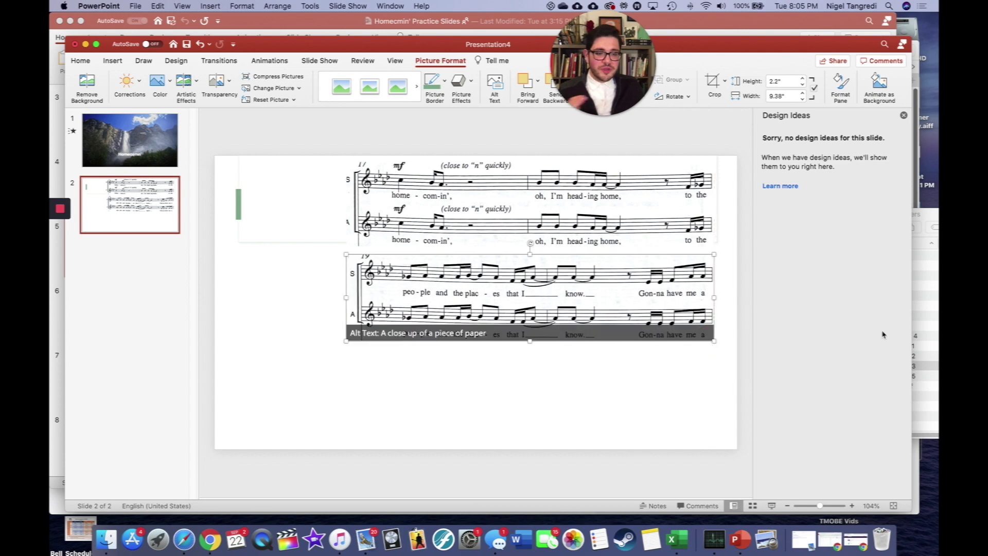
pyautogui.click(928, 368)
pyautogui.moveTo(882, 368); pyautogui.dragTo(541, 385)
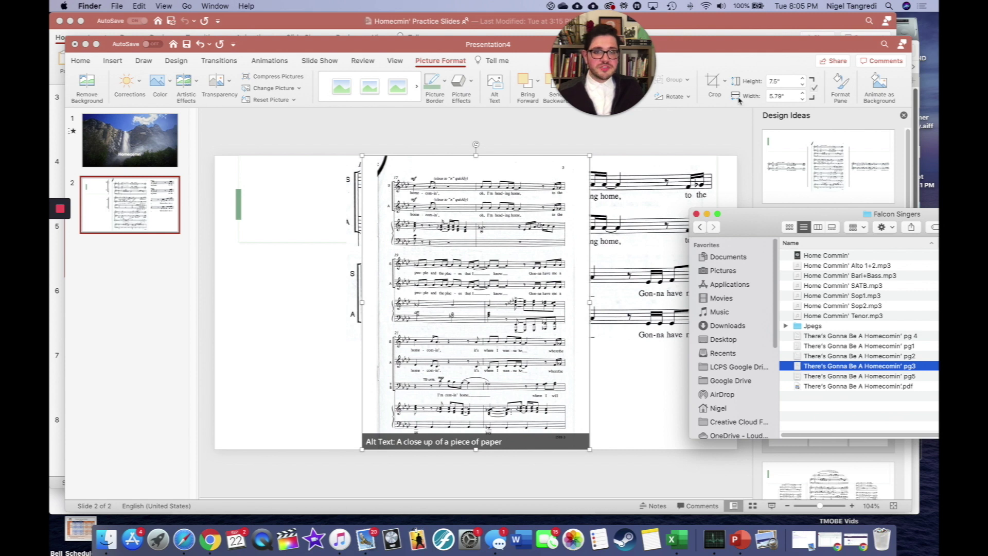
# Step: Crop the third pg3 copy to its next system and enlarge it to 2.99" by 7.95" beneath the second strip
pyautogui.click(713, 88)
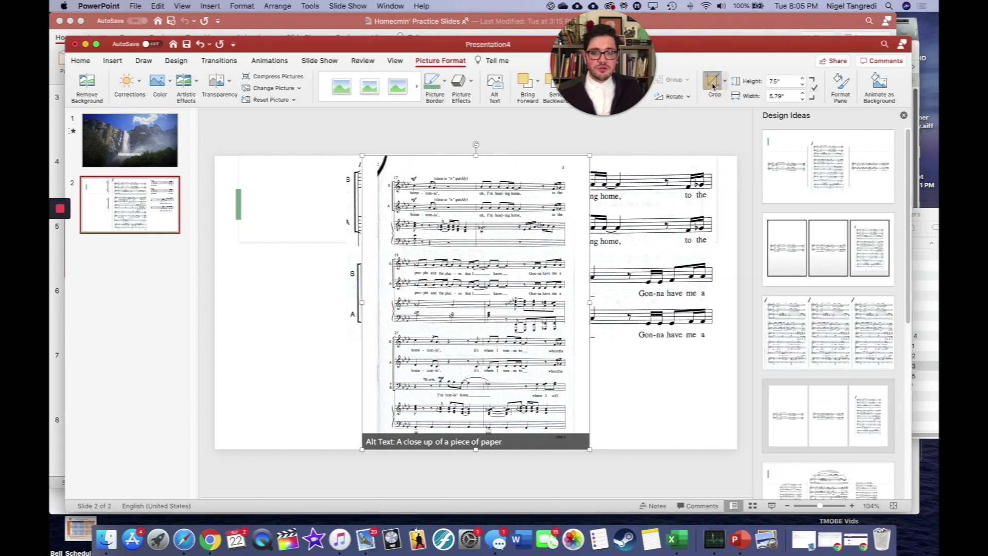
pyautogui.click(713, 87)
pyautogui.moveTo(475, 156); pyautogui.dragTo(501, 333)
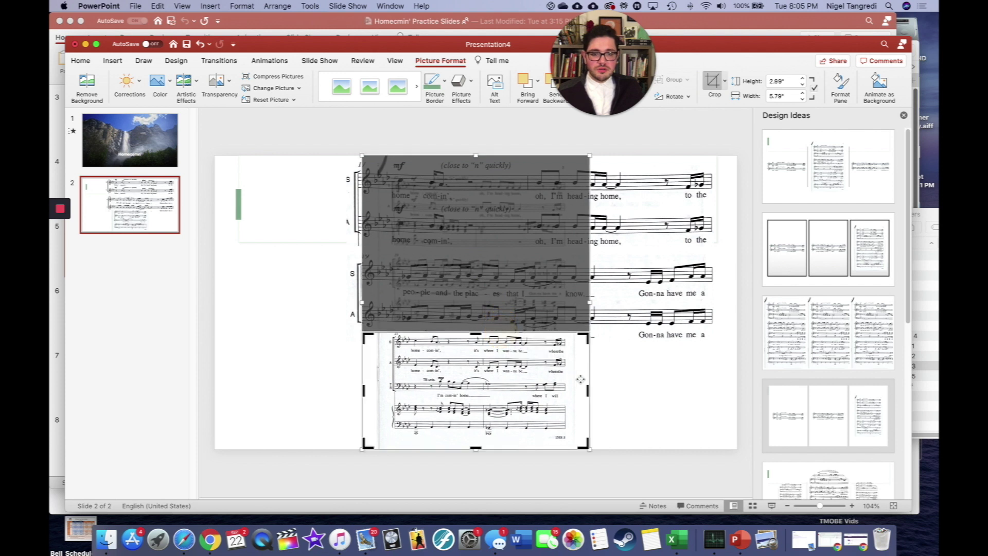
pyautogui.moveTo(589, 392); pyautogui.dragTo(567, 396)
pyautogui.moveTo(467, 449); pyautogui.dragTo(467, 399)
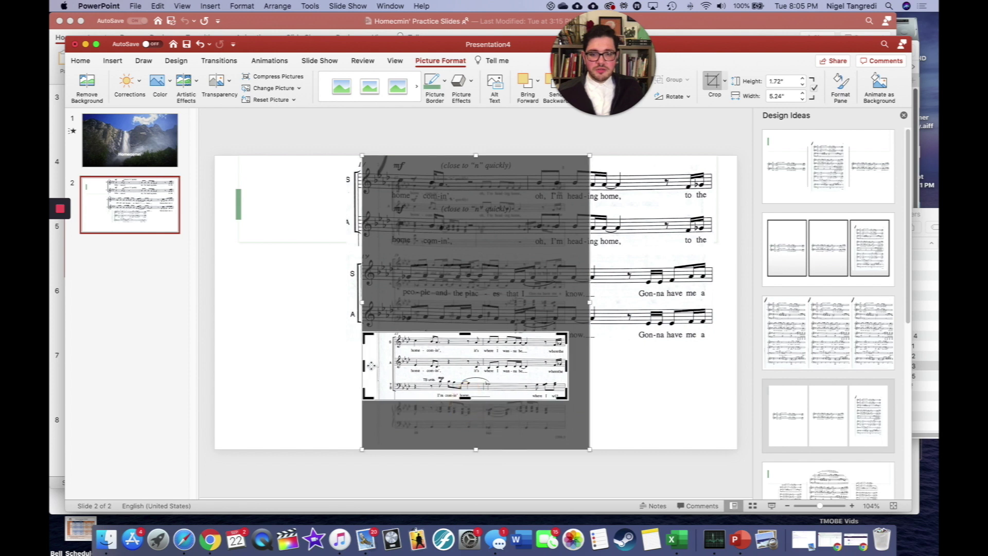
pyautogui.moveTo(364, 366); pyautogui.dragTo(389, 370)
pyautogui.click(715, 84)
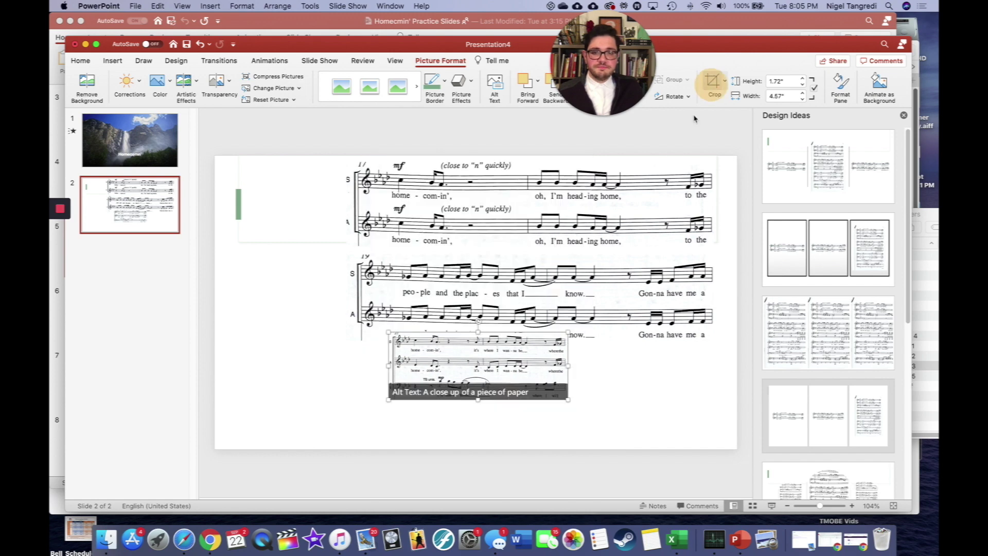
pyautogui.moveTo(567, 399); pyautogui.dragTo(687, 452)
pyautogui.moveTo(602, 406)
pyautogui.mouseDown()
pyautogui.moveTo(596, 414)
pyautogui.moveTo(584, 408)
pyautogui.mouseUp()
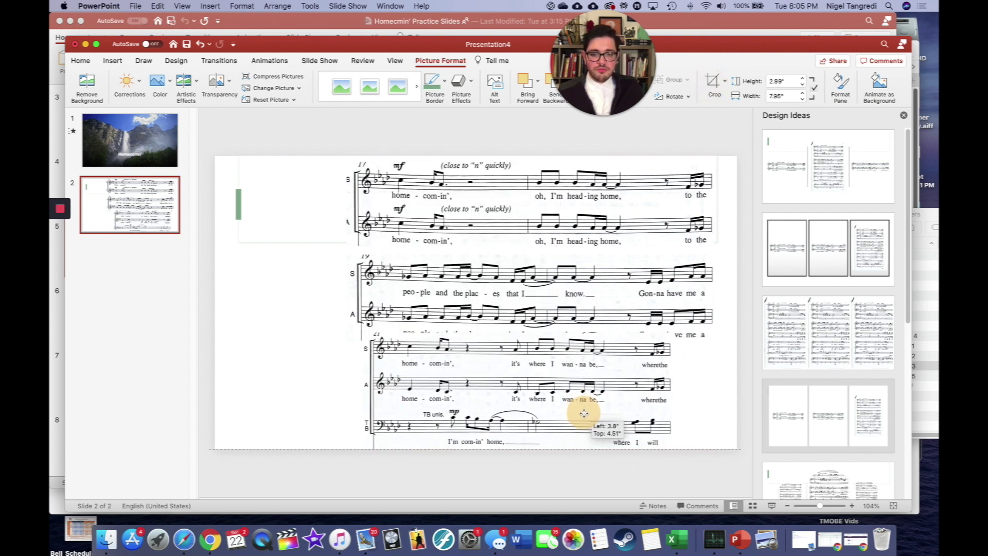
# Step: Shrink the top and middle score strips slightly and stack the middle one under the top
pyautogui.click(638, 286)
pyautogui.moveTo(715, 340); pyautogui.dragTo(674, 320)
pyautogui.click(701, 240)
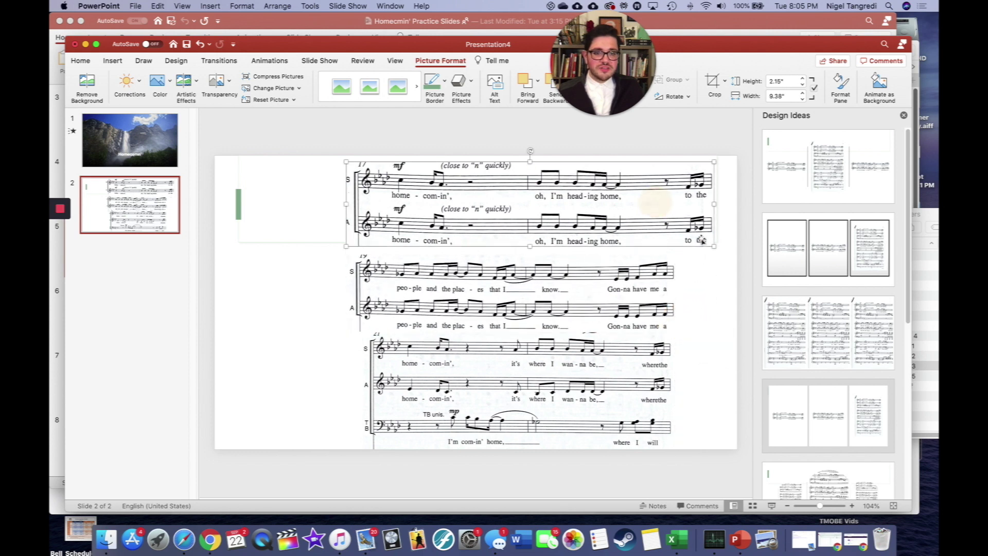
pyautogui.moveTo(716, 246); pyautogui.dragTo(678, 227)
pyautogui.moveTo(587, 195); pyautogui.dragTo(578, 185)
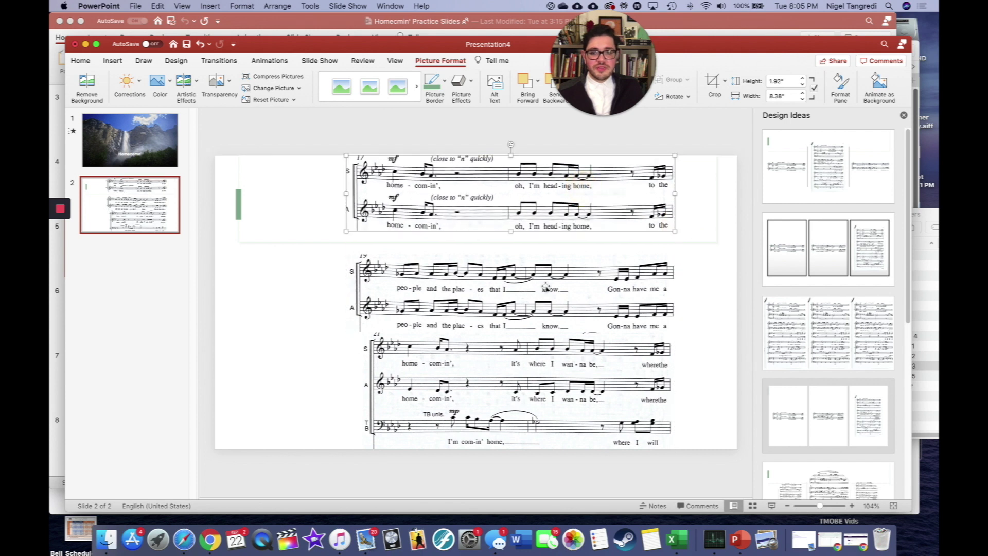
pyautogui.moveTo(547, 289); pyautogui.dragTo(544, 269)
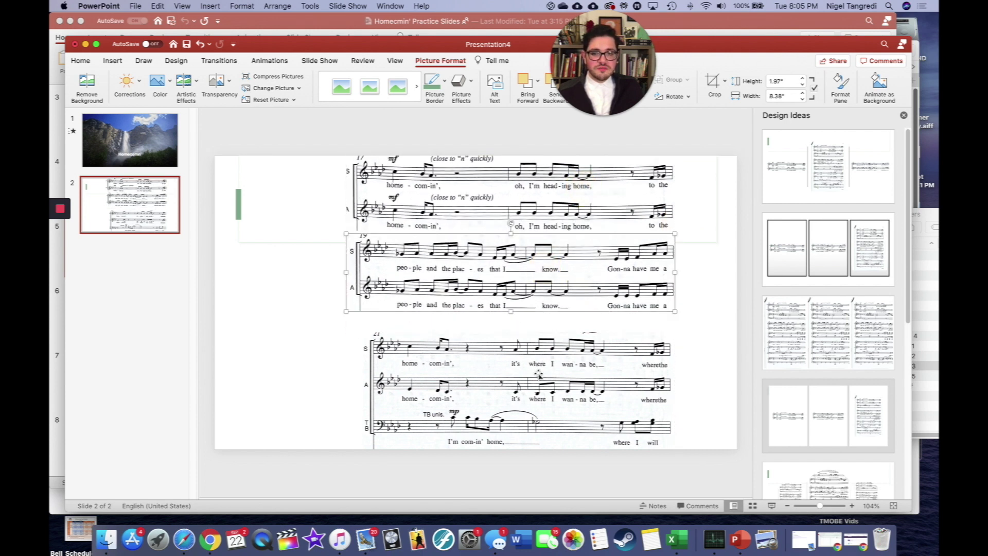
# Step: Enlarge the bottom strip to 3.3" by 8.78" and shift all three strips right
pyautogui.moveTo(537, 366); pyautogui.dragTo(525, 353)
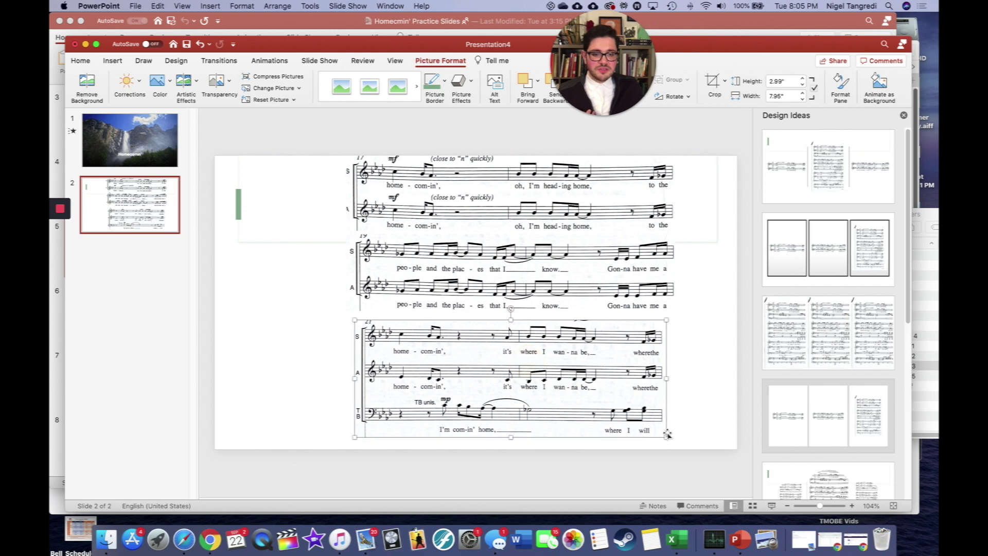
pyautogui.moveTo(666, 438); pyautogui.dragTo(698, 450)
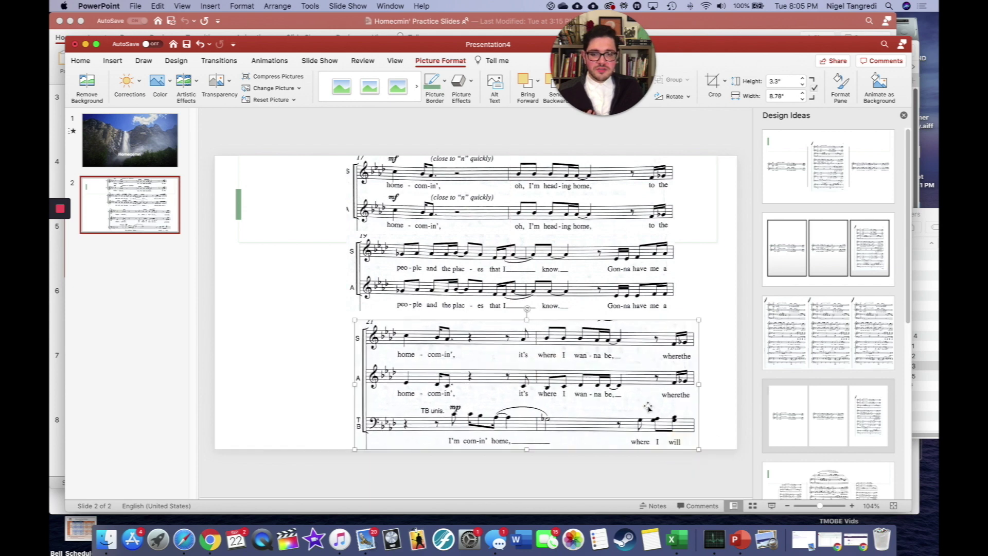
pyautogui.moveTo(648, 405); pyautogui.dragTo(639, 400)
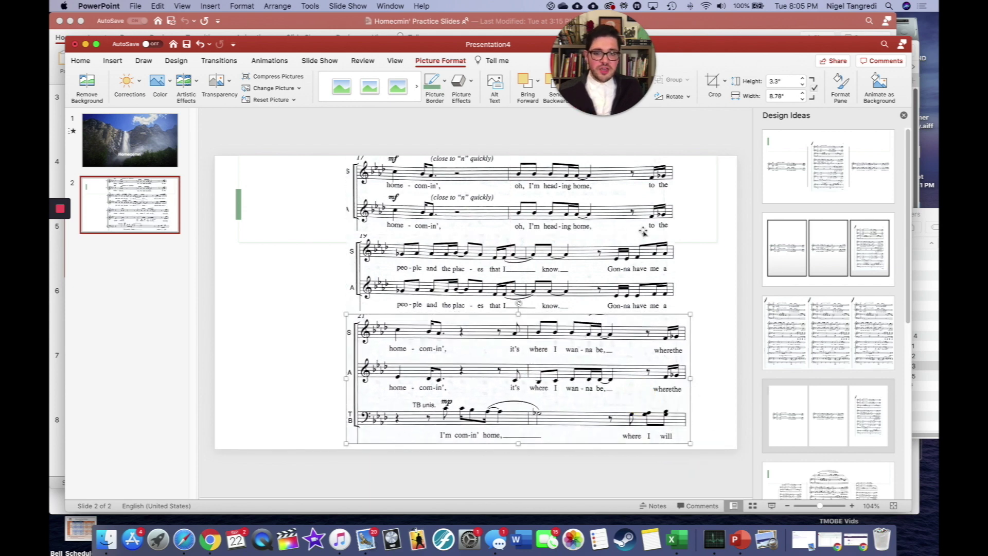
pyautogui.keyDown('shift'); pyautogui.click(624, 282); pyautogui.keyUp('shift')
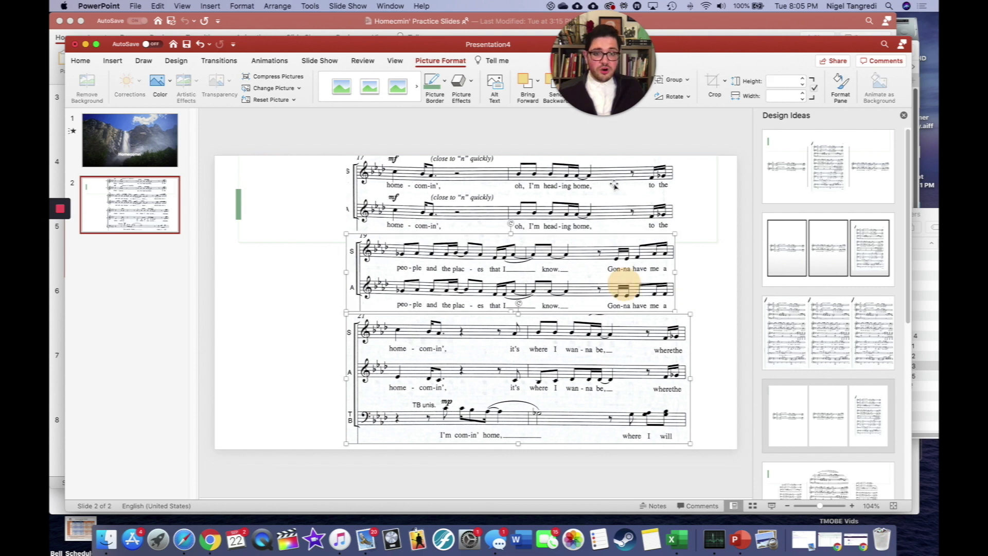
pyautogui.keyDown('shift'); pyautogui.click(618, 193); pyautogui.keyUp('shift')
pyautogui.moveTo(618, 193); pyautogui.dragTo(647, 208)
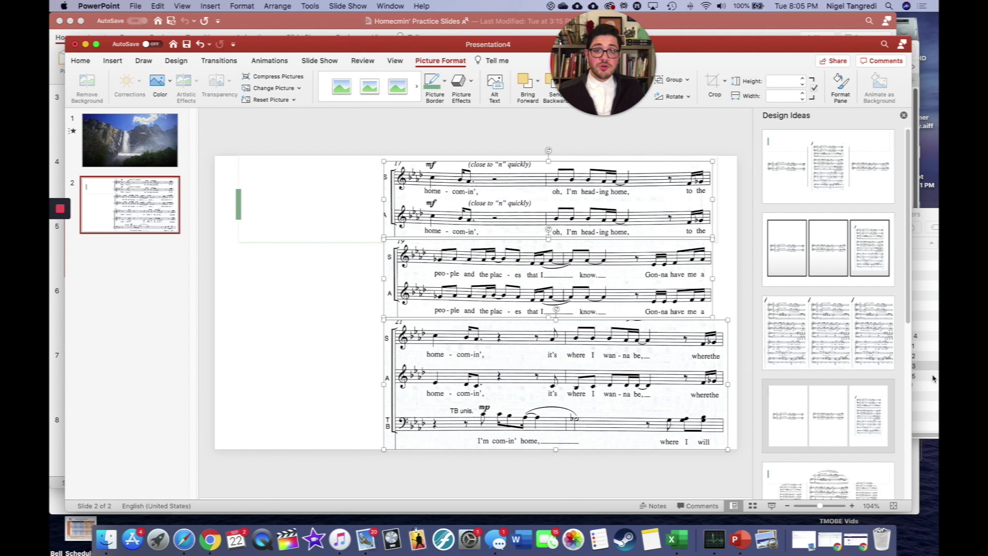
# Step: Drop SATB.mp3 from the Falcon Singers folder onto the slide's top-left
pyautogui.click(919, 367)
pyautogui.click(893, 347)
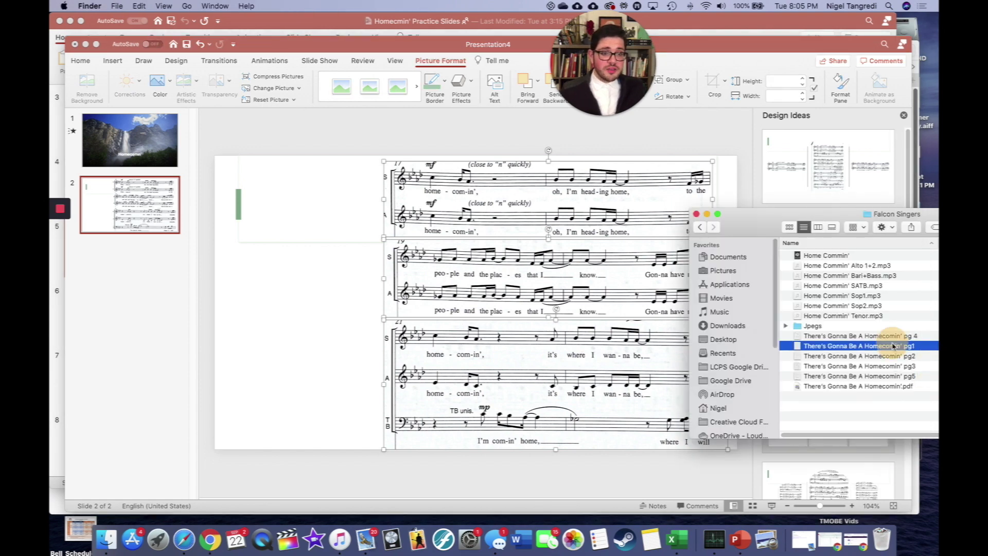
pyautogui.moveTo(866, 285); pyautogui.dragTo(271, 189)
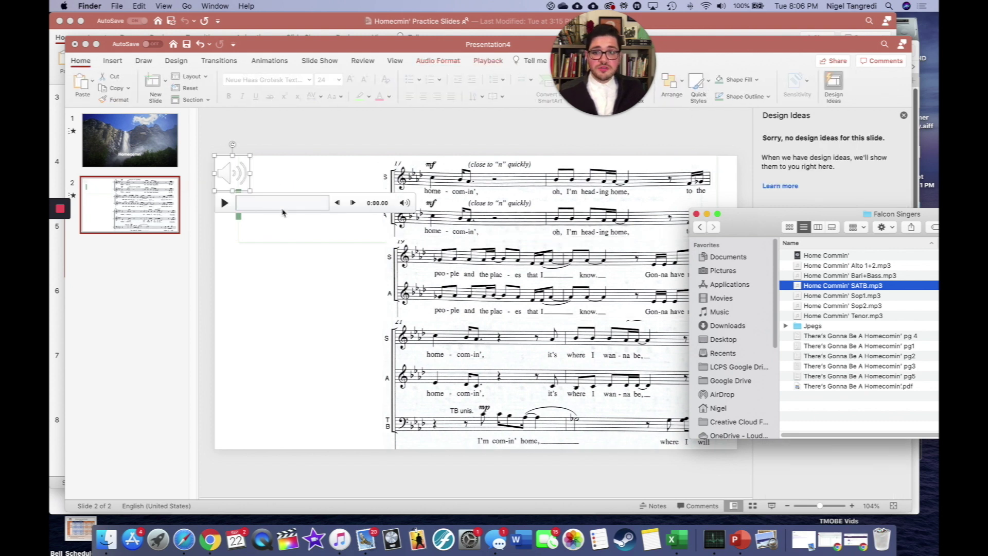
pyautogui.click(308, 188)
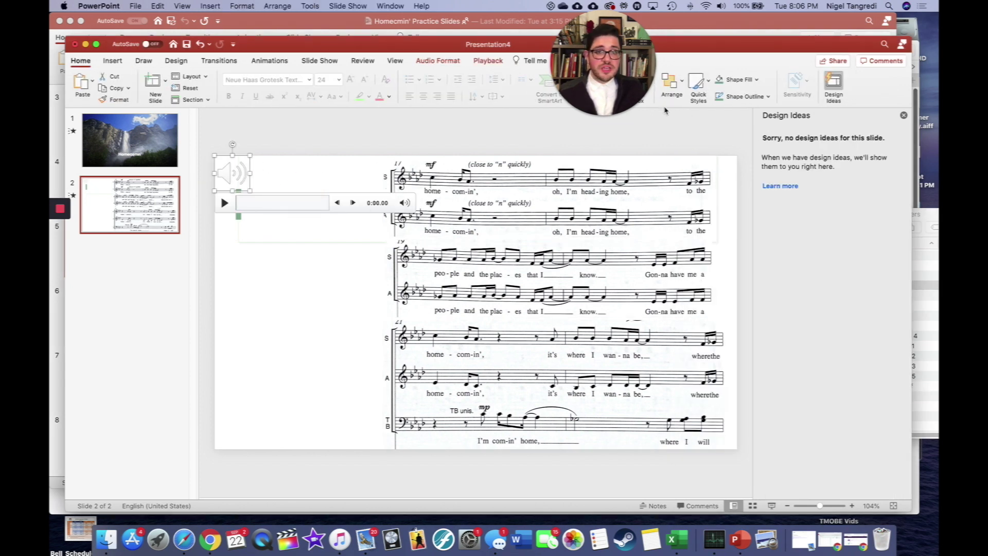
# Step: Add a text box reading 'SATB' just beneath the audio icon
pyautogui.click(114, 61)
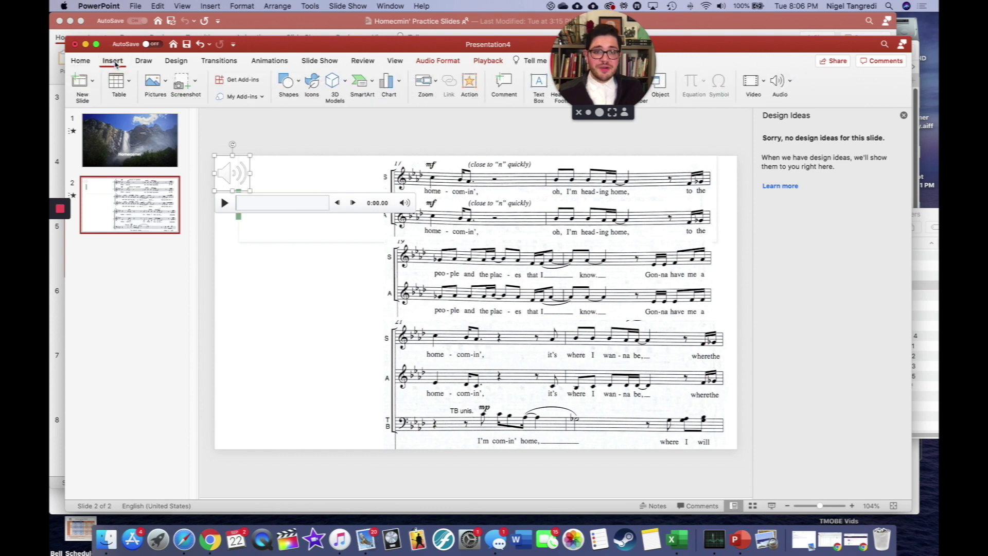
pyautogui.click(83, 61)
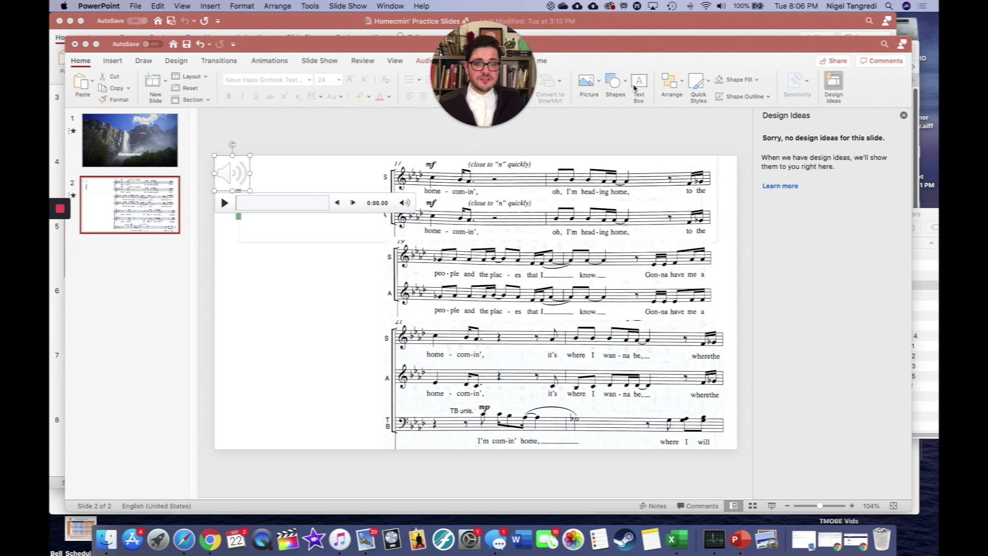
pyautogui.click(639, 85)
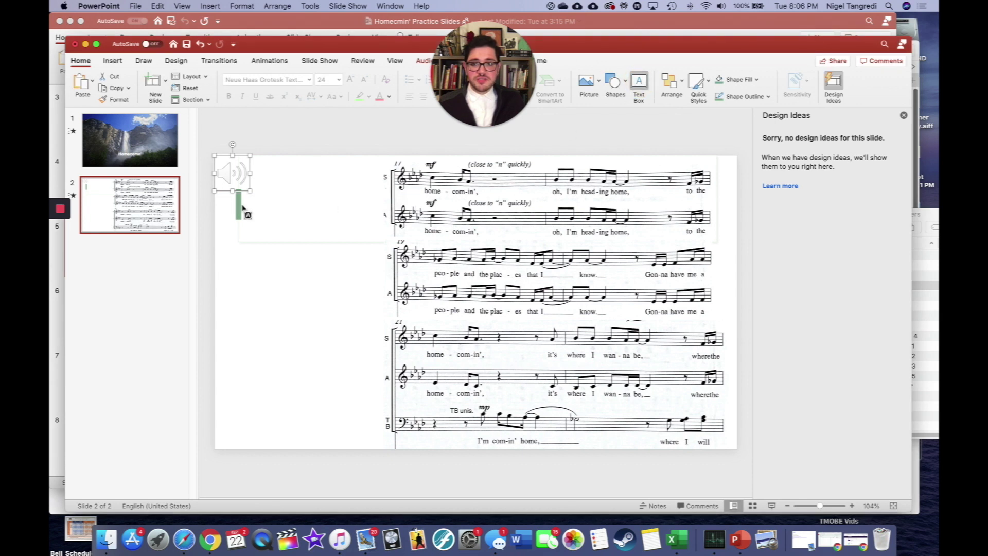
pyautogui.moveTo(221, 200); pyautogui.dragTo(269, 221)
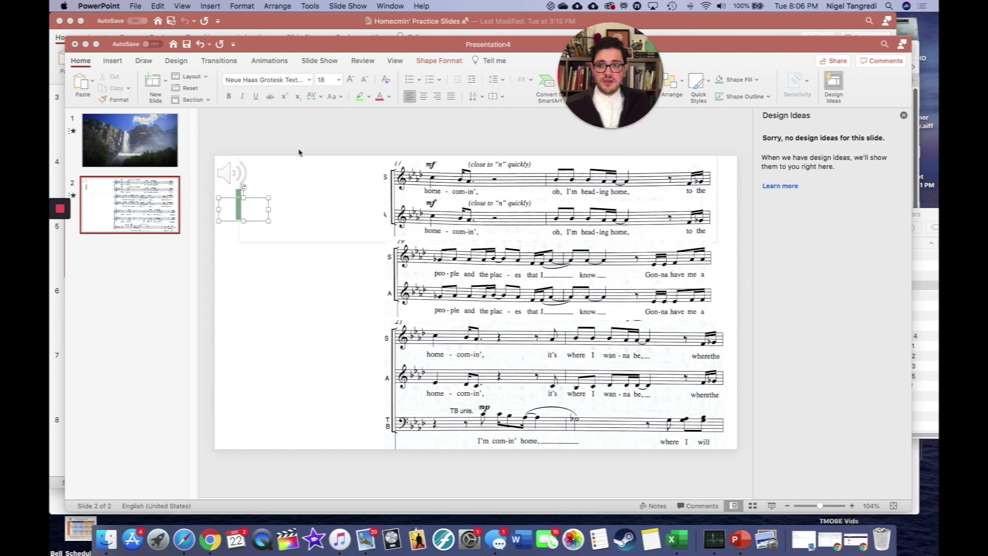
pyautogui.click(235, 208)
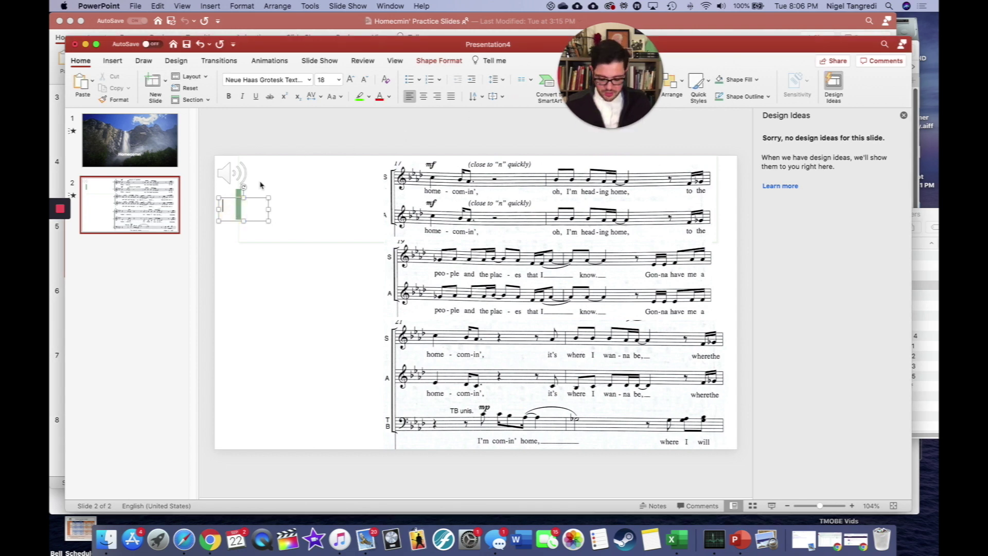
pyautogui.write('SATB')
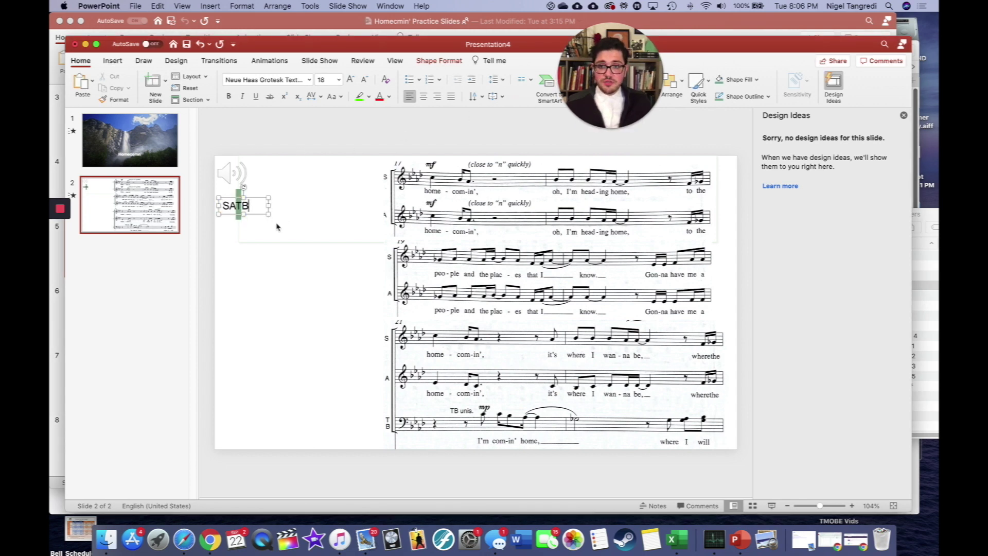
pyautogui.click(260, 210)
pyautogui.moveTo(259, 208); pyautogui.dragTo(258, 202)
# Step: Add Sop1.mp3 to the slide and place its icon below the SATB label
pyautogui.click(919, 382)
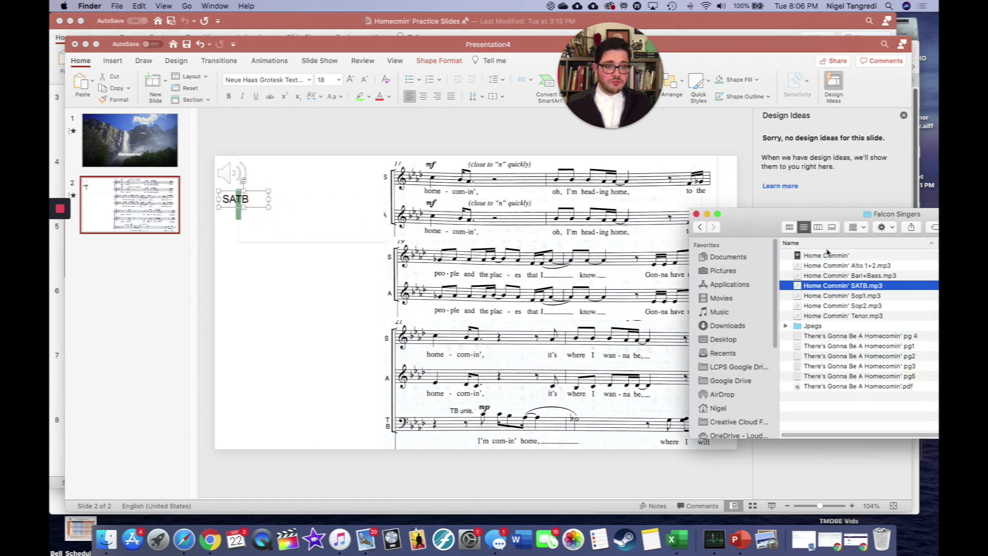
pyautogui.moveTo(856, 298); pyautogui.dragTo(293, 248)
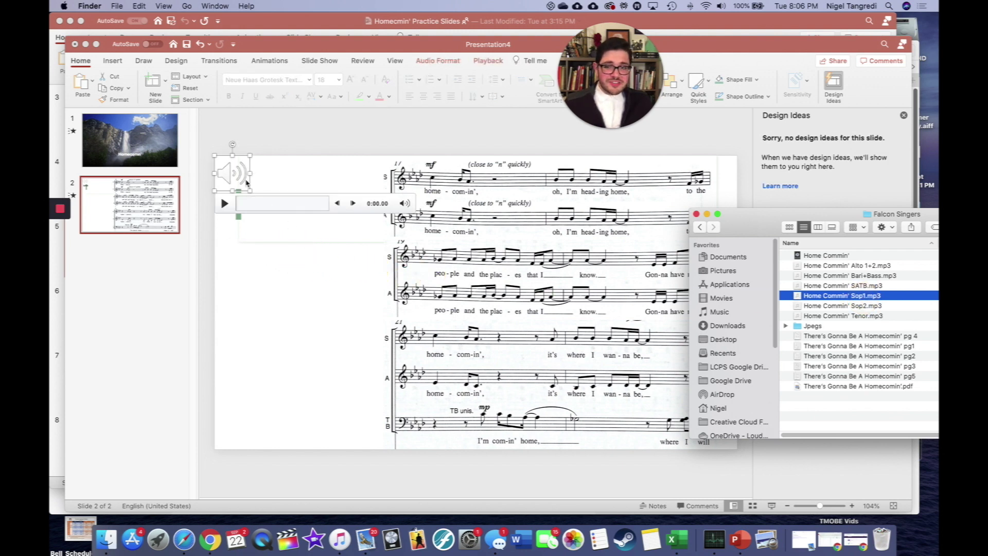
pyautogui.click(232, 177)
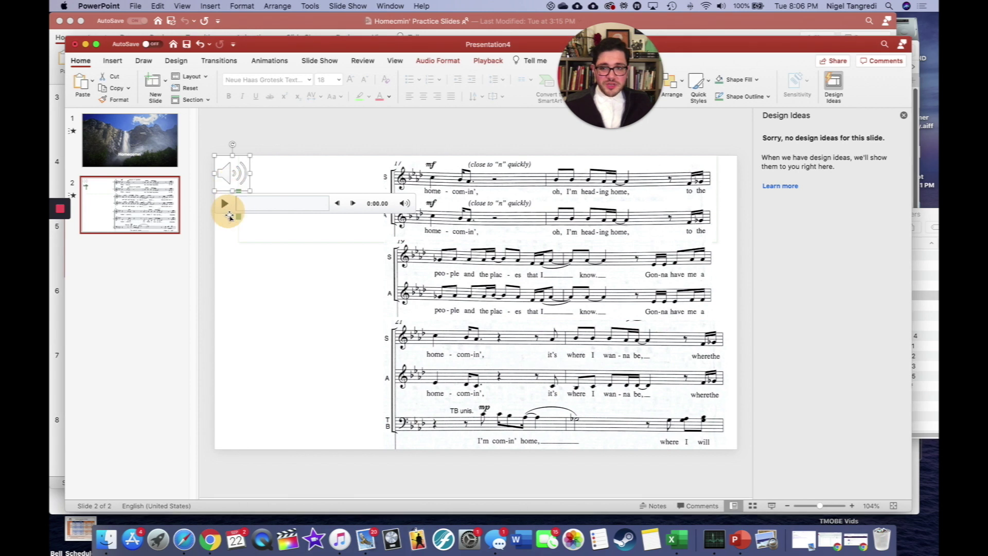
pyautogui.moveTo(238, 175); pyautogui.dragTo(231, 227)
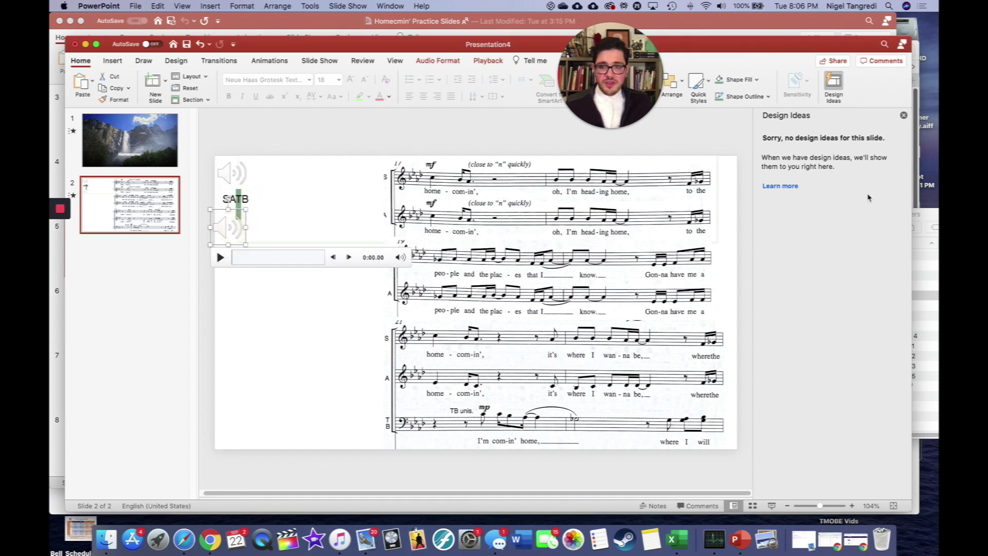
# Step: Duplicate the SATB label beneath the new icon and change it to 'Sop1'
pyautogui.moveTo(254, 190); pyautogui.dragTo(252, 199)
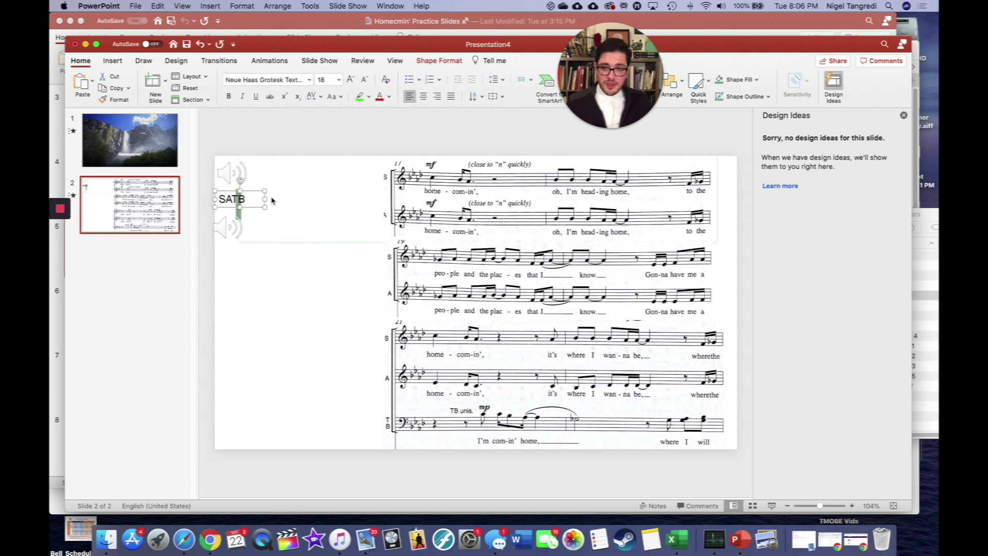
pyautogui.press('super+c')
pyautogui.press('super+v')
pyautogui.moveTo(260, 208); pyautogui.dragTo(248, 252)
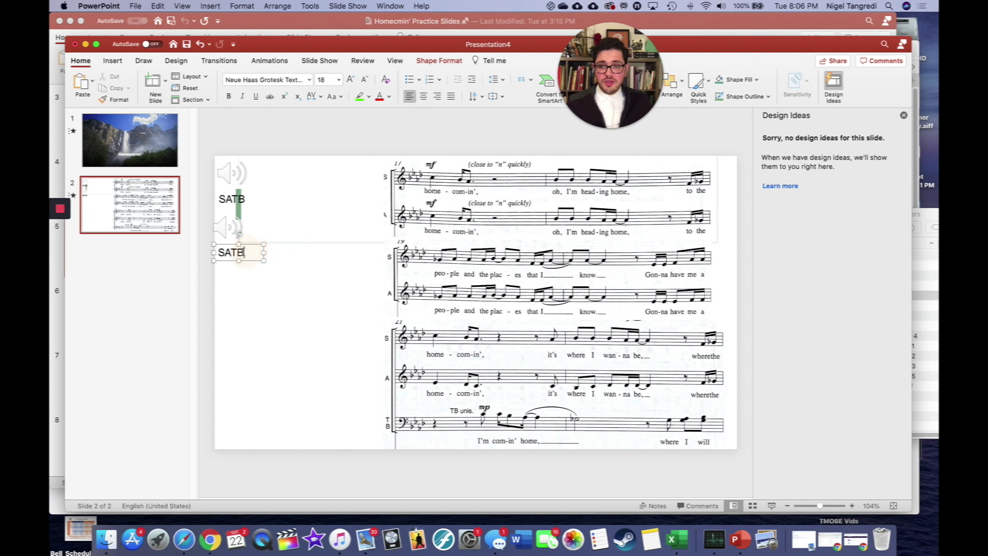
pyautogui.doubleClick(238, 252)
pyautogui.write('Sop1')
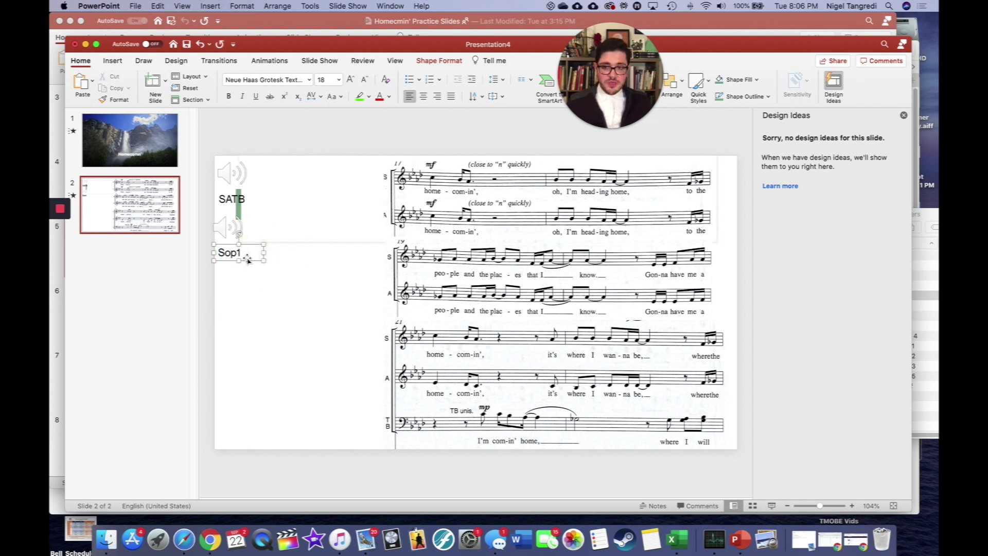
pyautogui.click(283, 300)
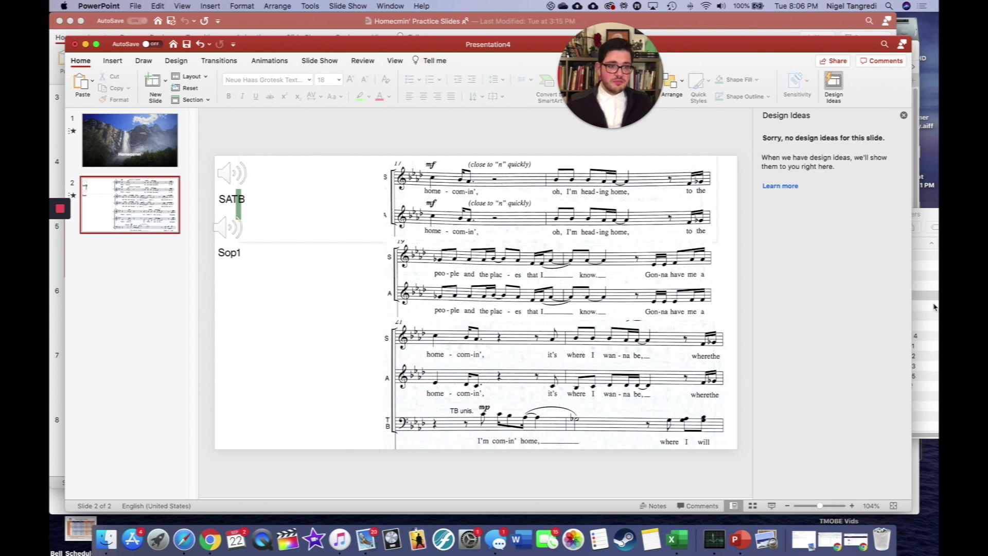
pyautogui.click(930, 298)
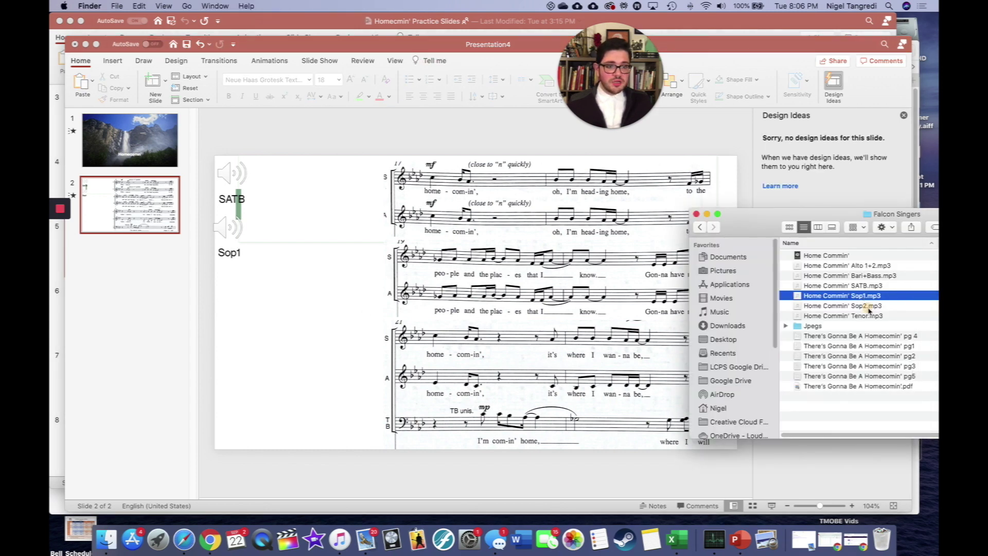
# Step: Drop Sop2.mp3 onto the slide and place its icon below the Sop1 label
pyautogui.moveTo(868, 309); pyautogui.dragTo(311, 307)
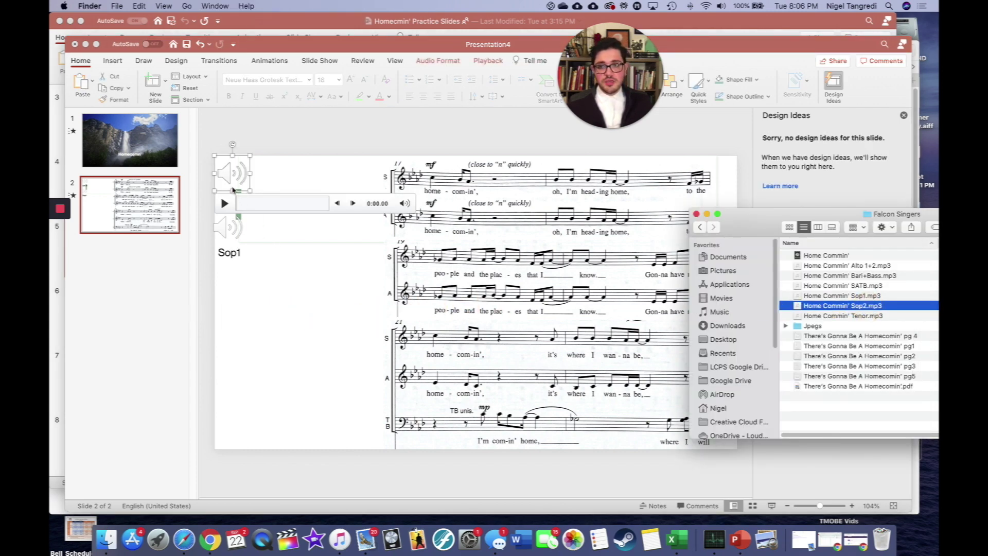
pyautogui.click(232, 190)
pyautogui.moveTo(232, 190); pyautogui.dragTo(231, 281)
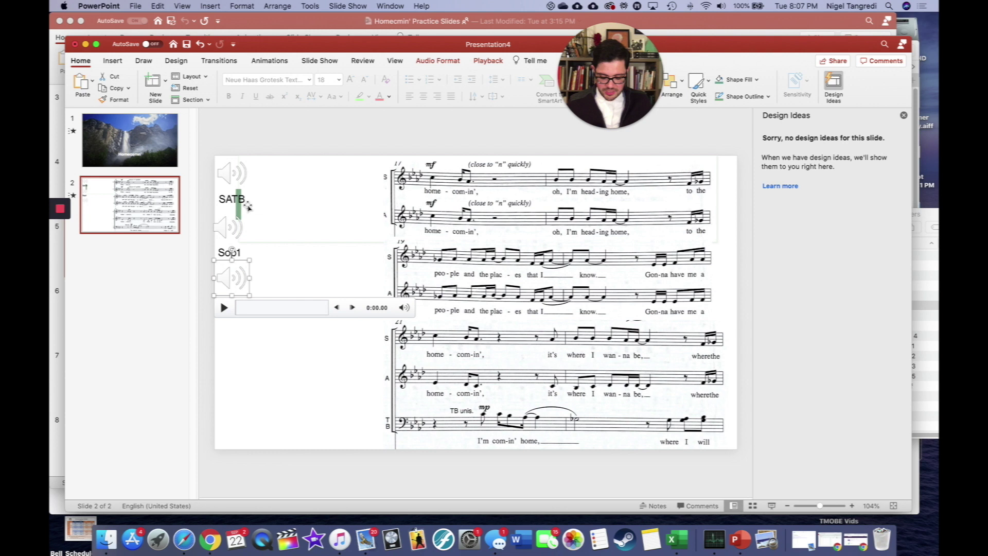
# Step: Duplicate the SATB label beneath the Sop2 icon and rename it 'Sop2'
pyautogui.click(247, 207)
pyautogui.press('super+c')
pyautogui.press('super+v')
pyautogui.moveTo(249, 208); pyautogui.dragTo(255, 313)
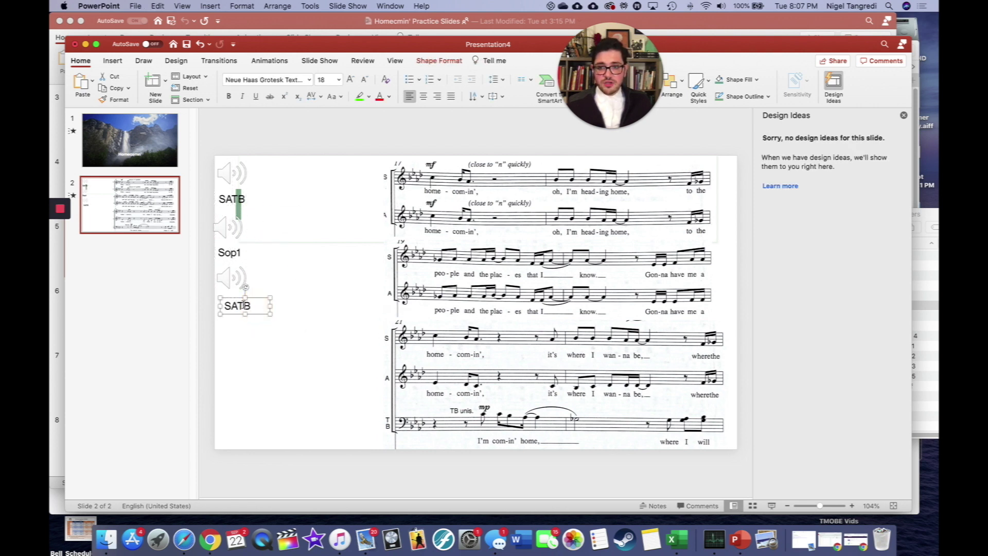
pyautogui.doubleClick(243, 305)
pyautogui.write('Sop2')
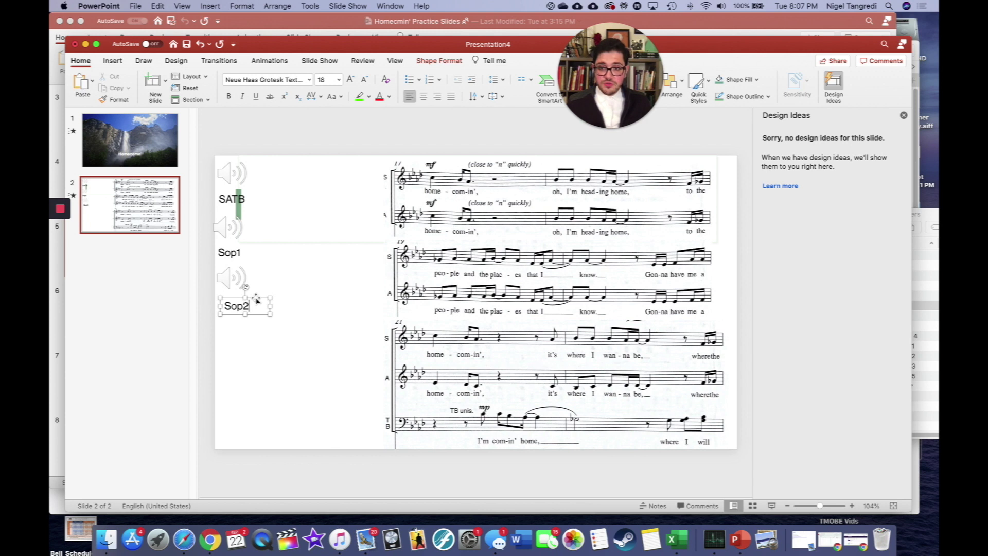
pyautogui.click(278, 353)
# Step: Nudge the Sop2 label into place and drop Alto 1+2.mp3 onto the slide below it
pyautogui.moveTo(247, 280)
pyautogui.click(249, 360)
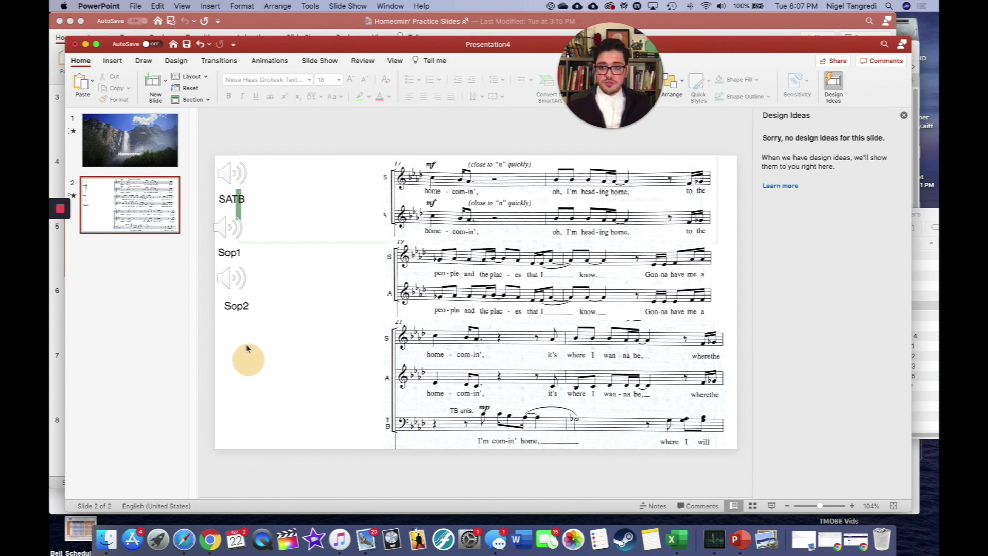
pyautogui.click(239, 306)
pyautogui.moveTo(253, 311); pyautogui.dragTo(247, 310)
pyautogui.click(926, 305)
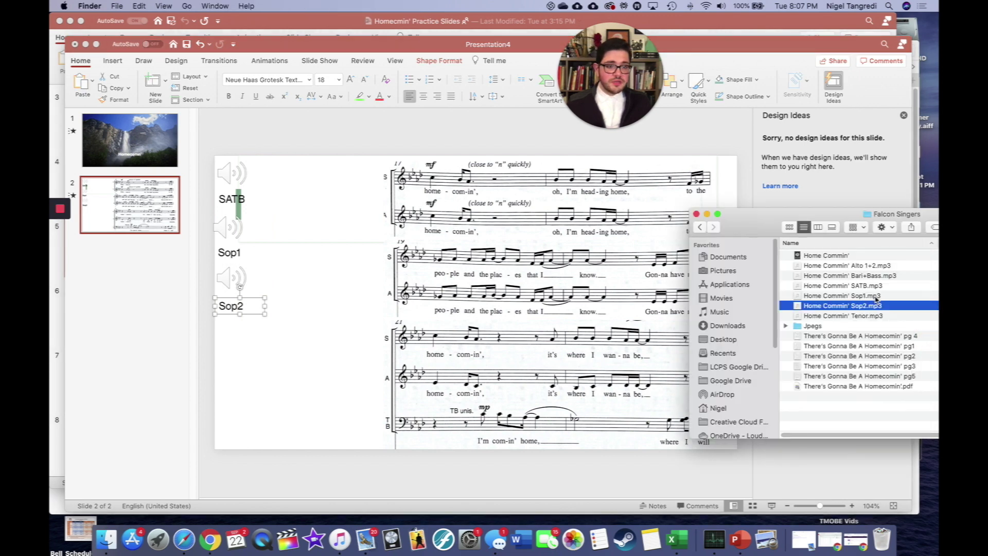
pyautogui.moveTo(864, 268); pyautogui.dragTo(228, 335)
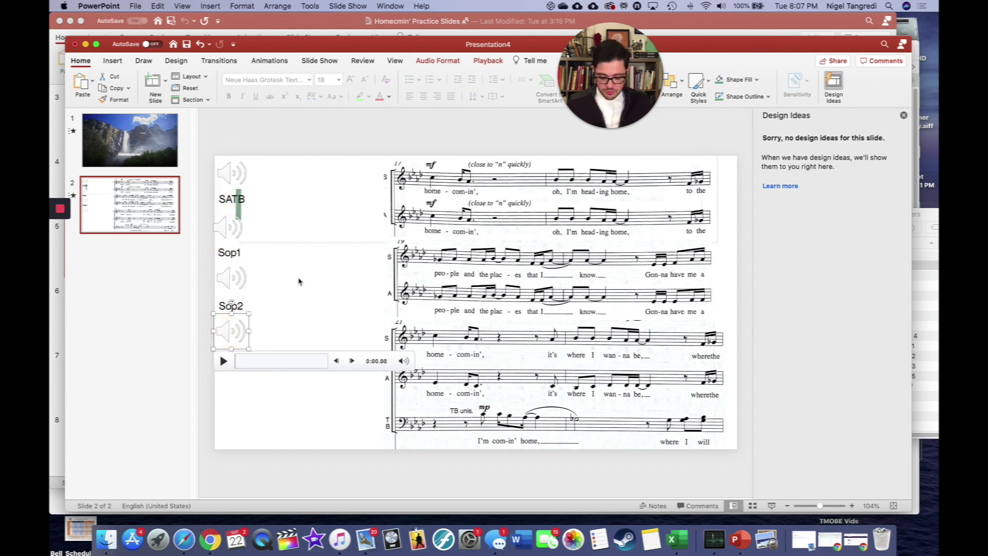
# Step: Copy the SATB label below the Sop2 icon and retype it as 'Alto'
pyautogui.click(232, 198)
pyautogui.press('super+c')
pyautogui.press('super+v')
pyautogui.moveTo(267, 218); pyautogui.dragTo(239, 358)
pyautogui.doubleClick(240, 358)
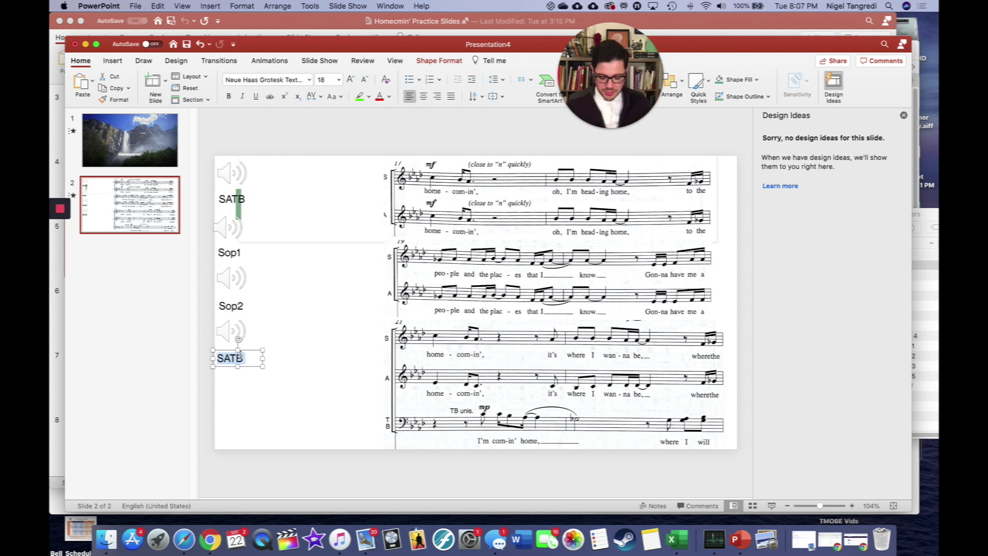
pyautogui.write('A')
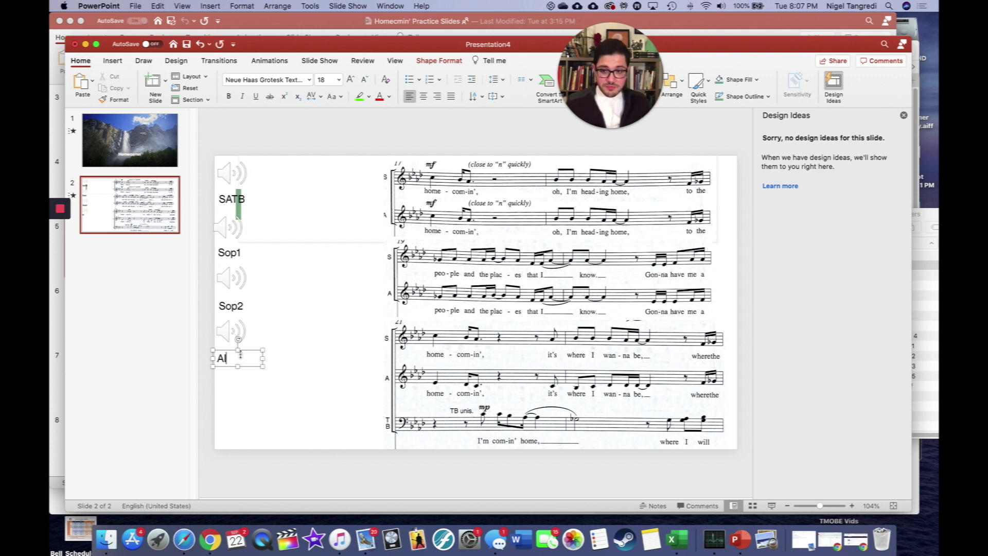
pyautogui.write('lto')
pyautogui.press('Return')
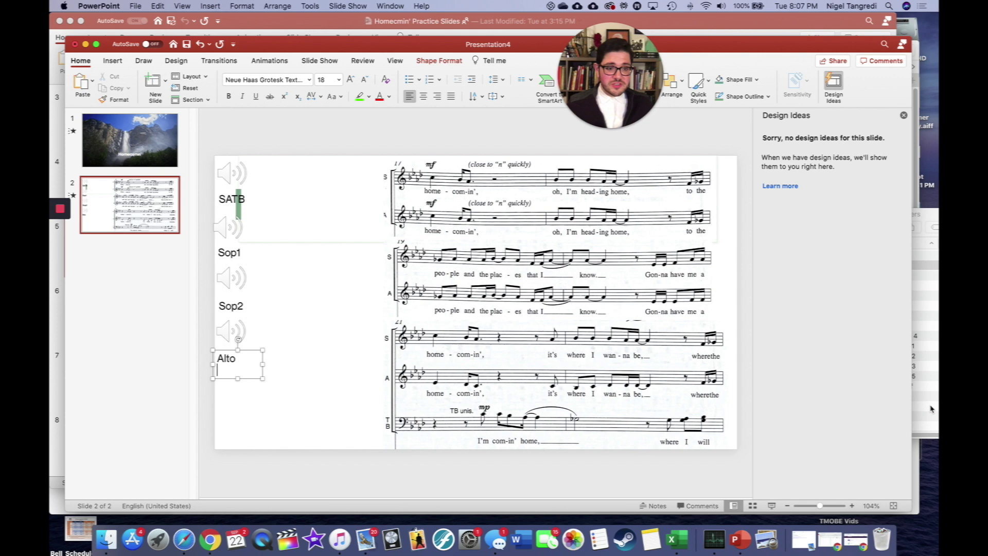
pyautogui.press('BackSpace')
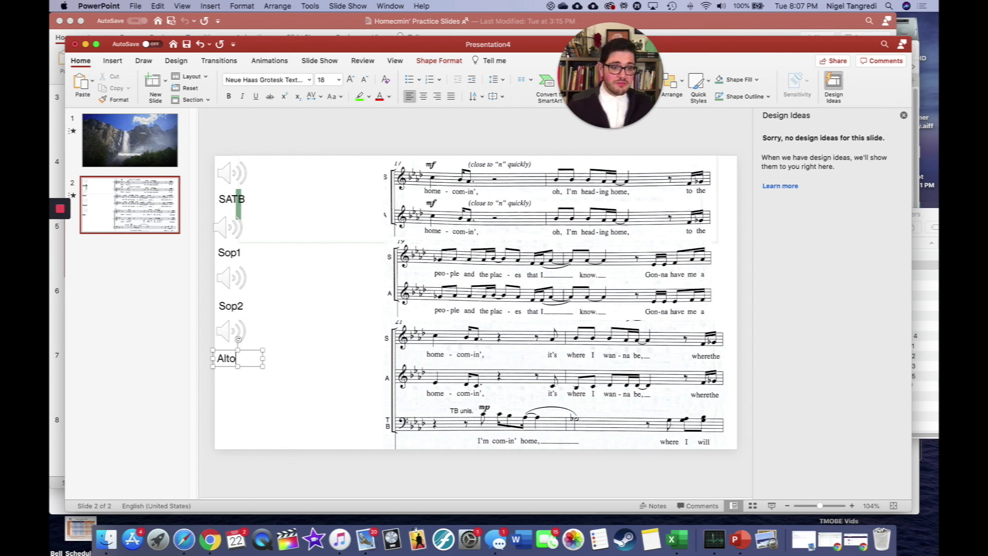
# Step: Add the Tenor recording below Alto with a copied label renamed 'Tenor'
pyautogui.click(928, 347)
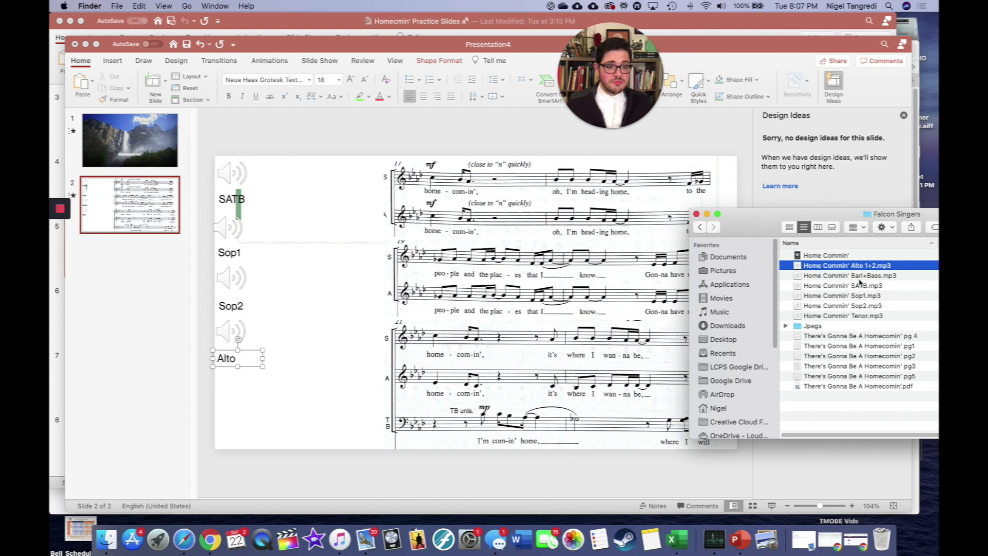
pyautogui.moveTo(860, 317); pyautogui.dragTo(346, 375)
pyautogui.moveTo(225, 172); pyautogui.dragTo(229, 380)
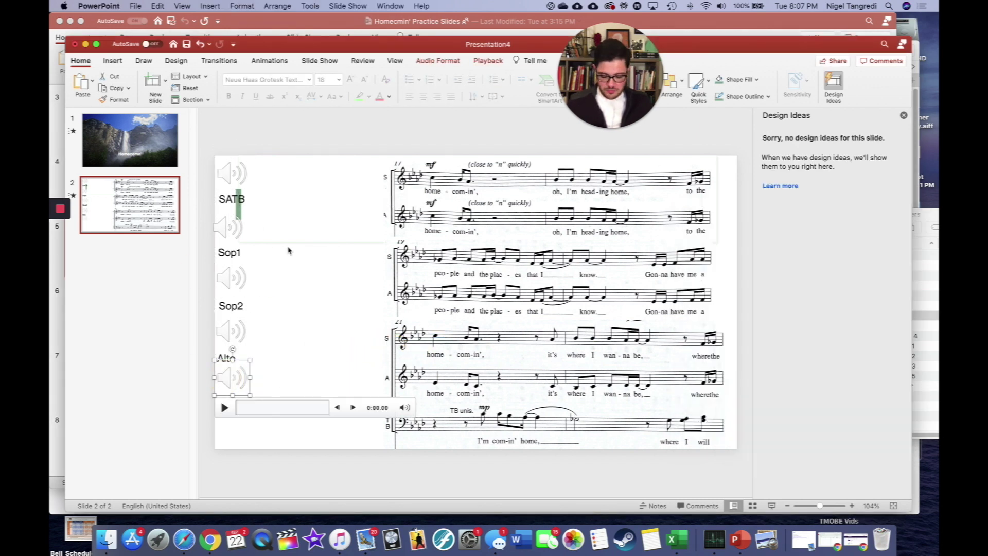
pyautogui.moveTo(233, 199); pyautogui.dragTo(234, 402)
pyautogui.doubleClick(229, 403)
pyautogui.write('Teno')
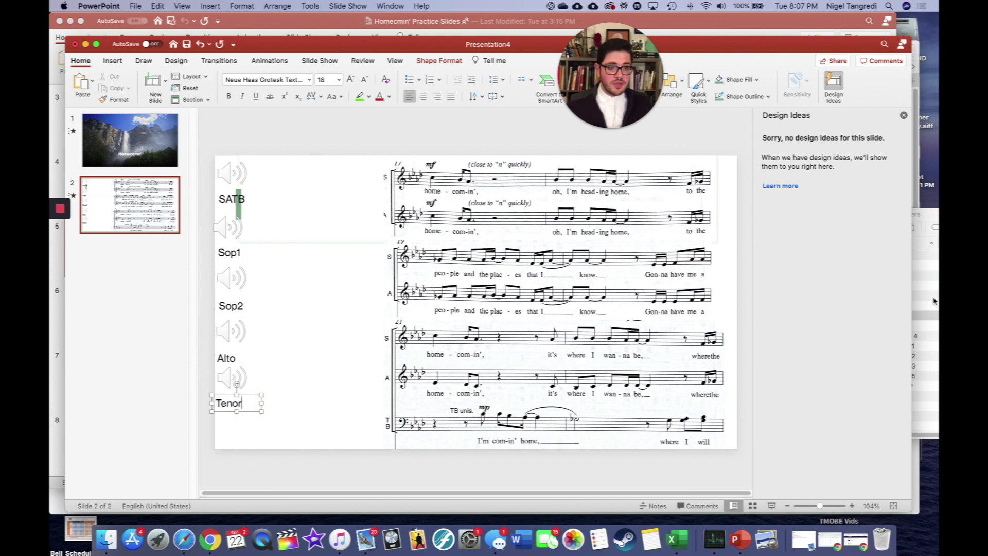
pyautogui.write('r')
# Step: Add the Bari+Bass recording below Tenor with a label reading 'Bass'
pyautogui.click(854, 276)
pyautogui.moveTo(854, 276); pyautogui.dragTo(242, 428)
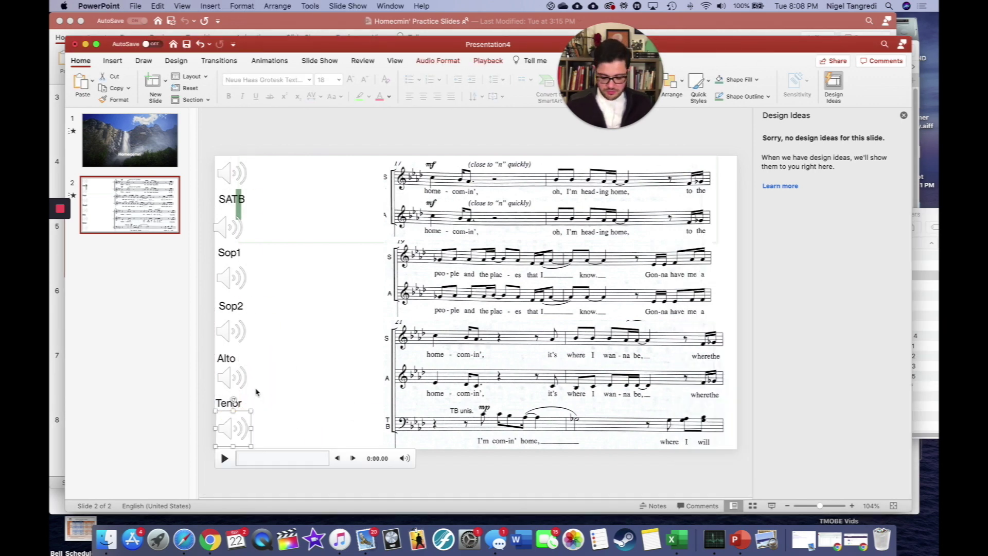
pyautogui.moveTo(233, 199); pyautogui.dragTo(275, 434)
pyautogui.write('Bass')
pyautogui.click(294, 309)
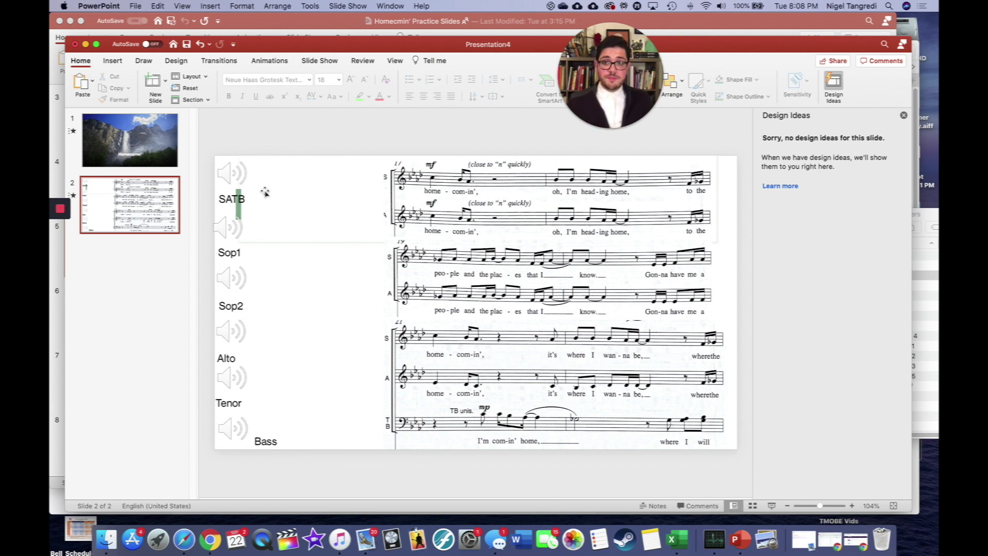
# Step: Trim the SATB audio to a short previewed excerpt starting at 1:06.587
pyautogui.click(235, 175)
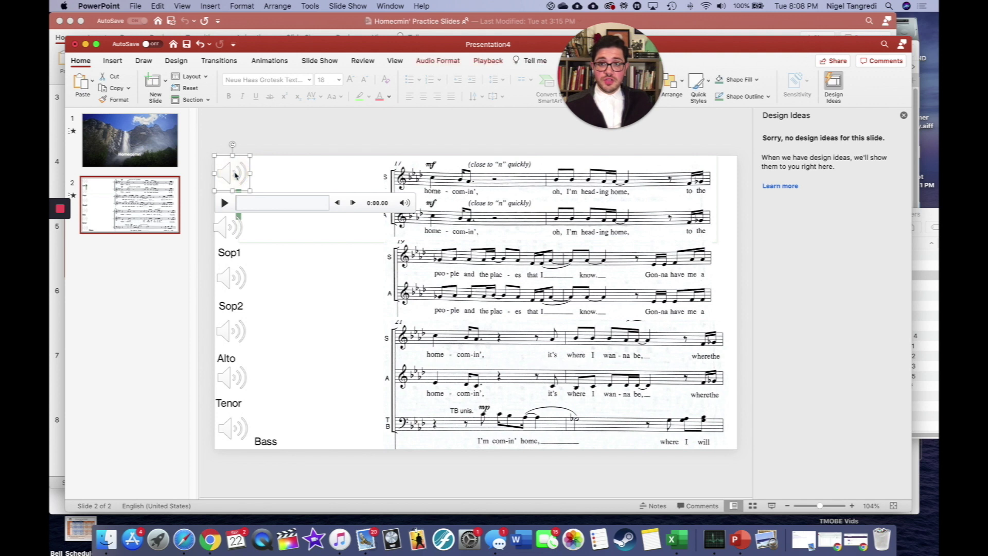
pyautogui.click(488, 61)
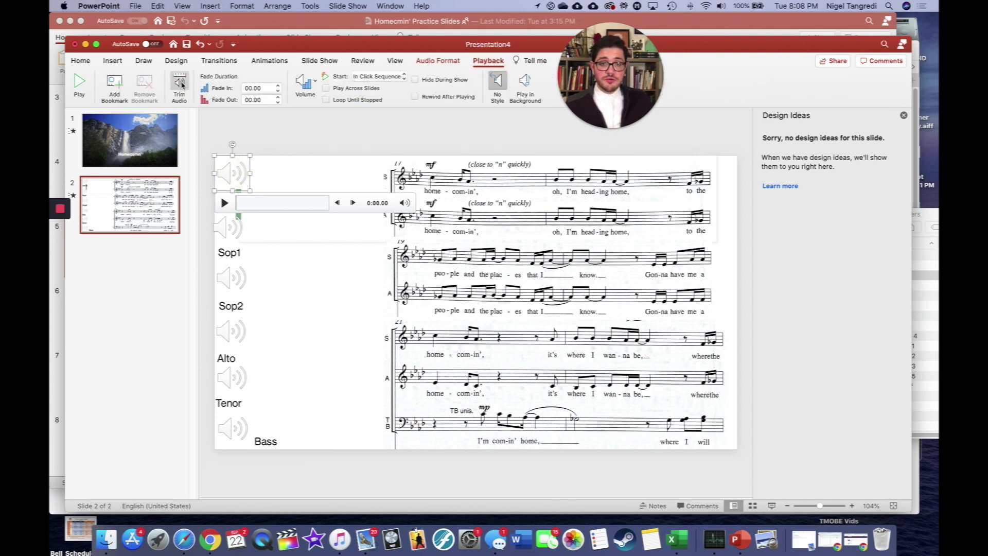
pyautogui.click(180, 84)
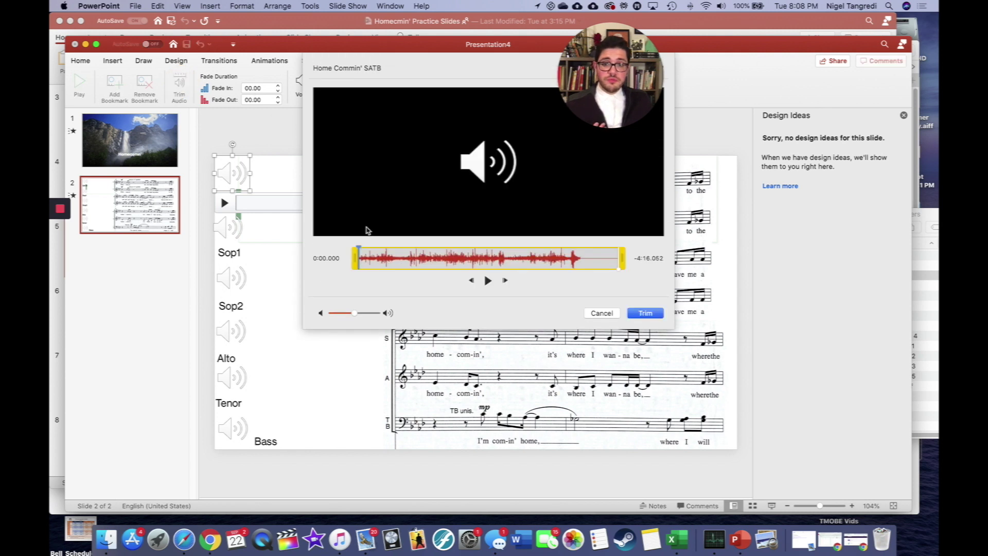
pyautogui.click(356, 263)
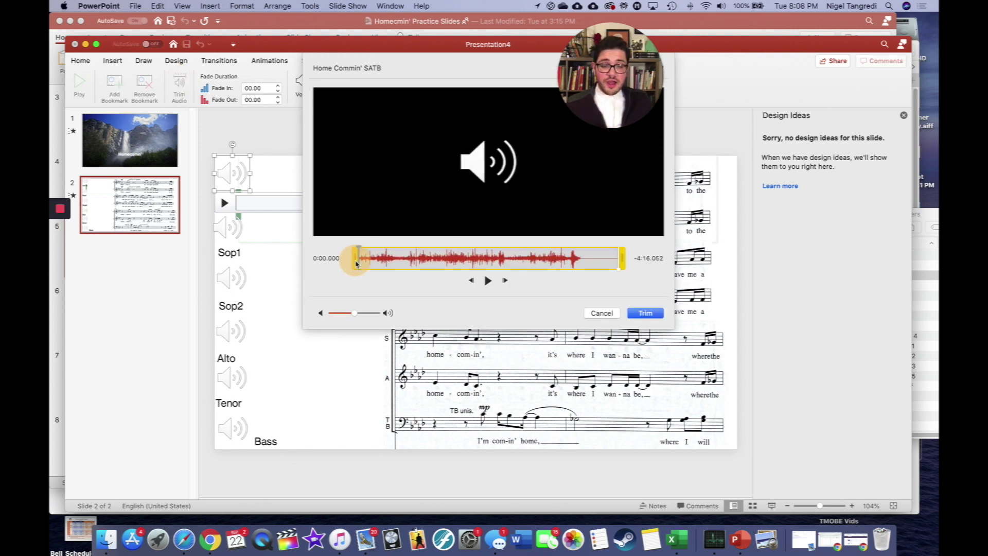
pyautogui.moveTo(359, 263); pyautogui.dragTo(370, 264)
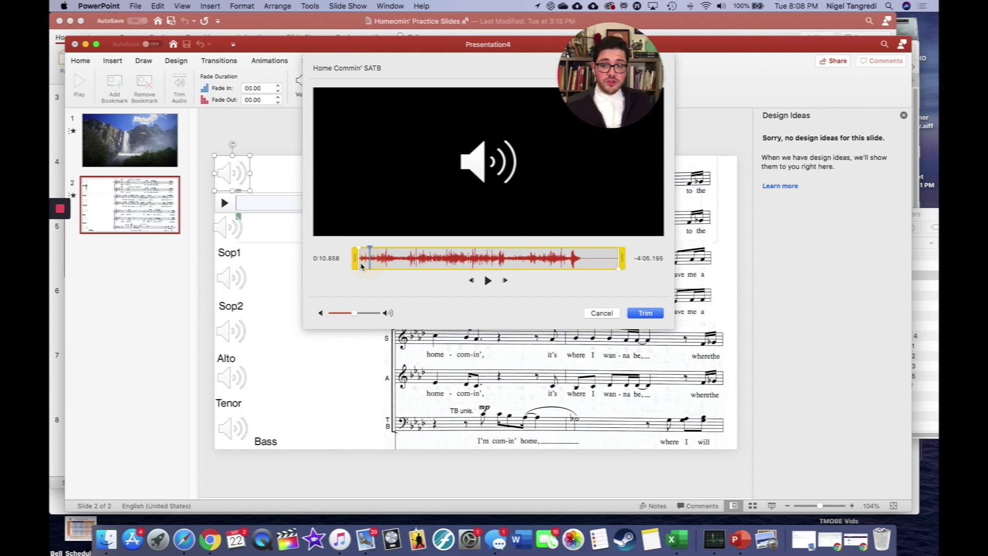
pyautogui.moveTo(362, 265)
pyautogui.mouseDown()
pyautogui.moveTo(377, 265)
pyautogui.moveTo(366, 262)
pyautogui.mouseUp()
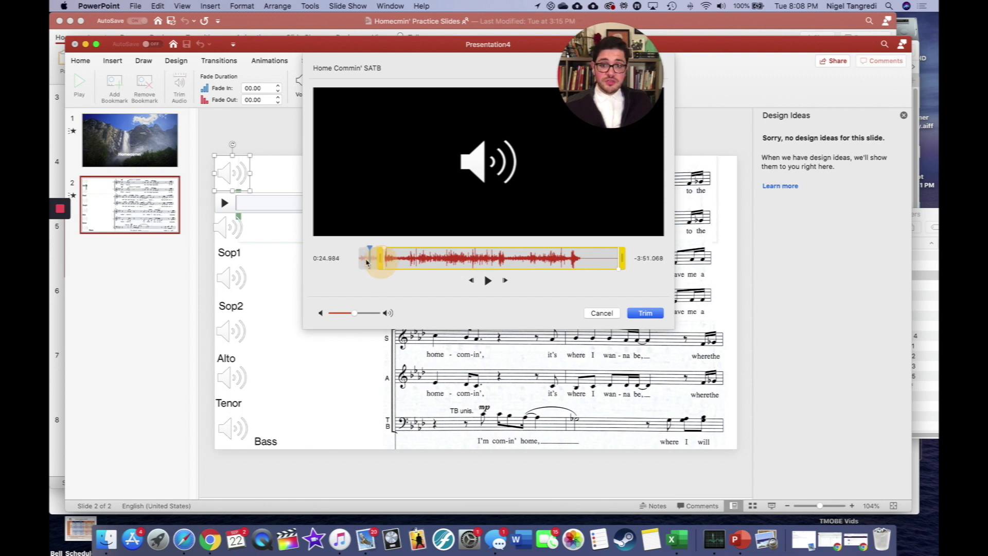
pyautogui.click(379, 249)
pyautogui.press('space')
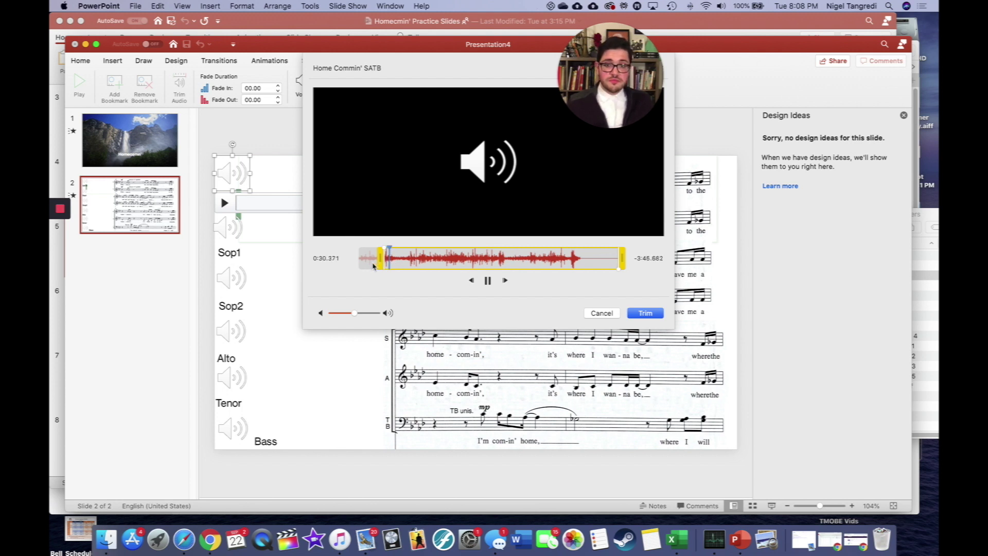
pyautogui.moveTo(381, 264); pyautogui.dragTo(408, 264)
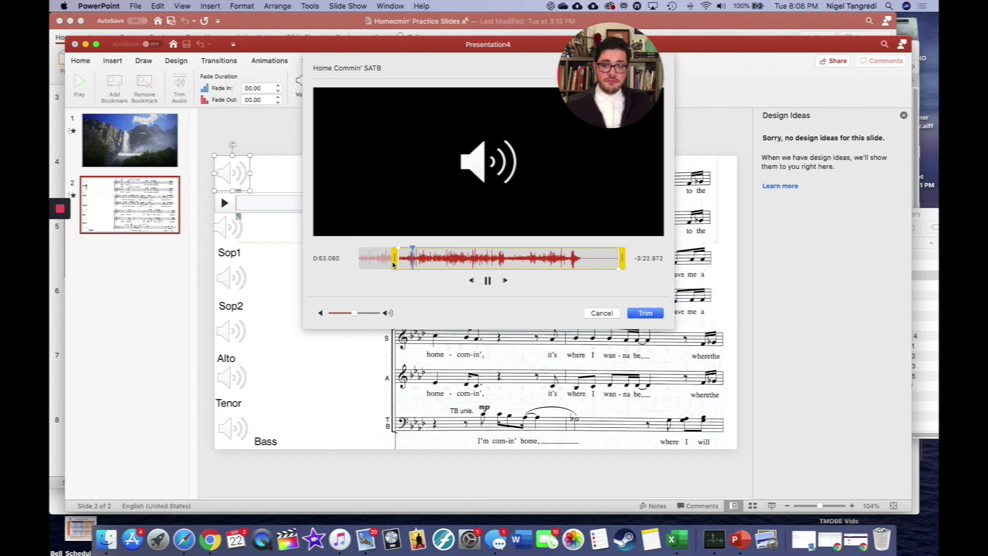
pyautogui.moveTo(393, 265); pyautogui.dragTo(407, 261)
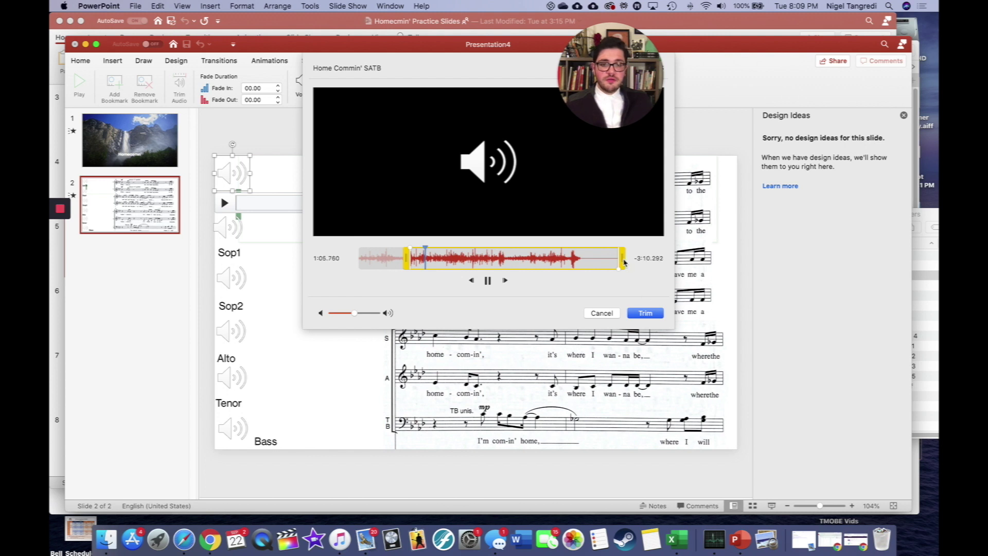
pyautogui.moveTo(622, 260); pyautogui.dragTo(431, 281)
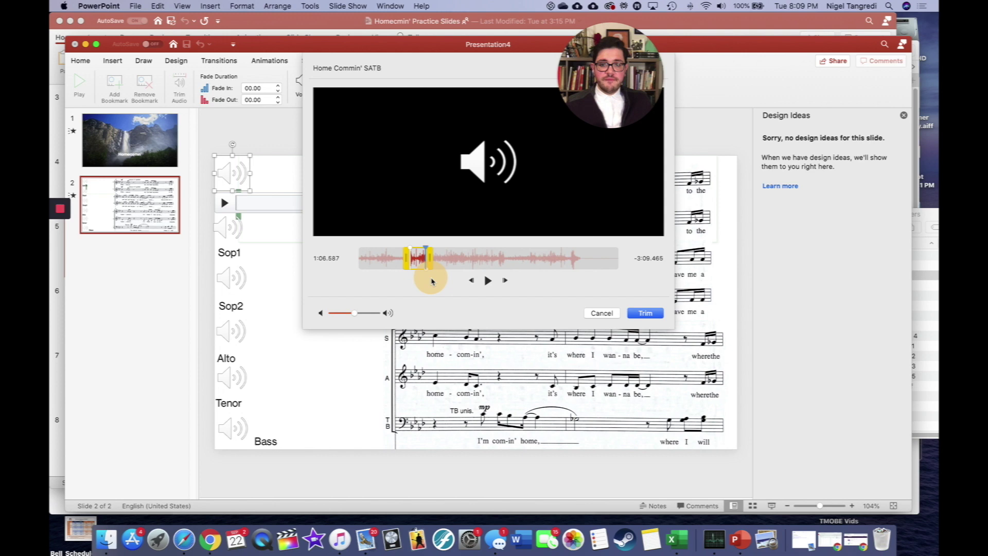
pyautogui.click(645, 313)
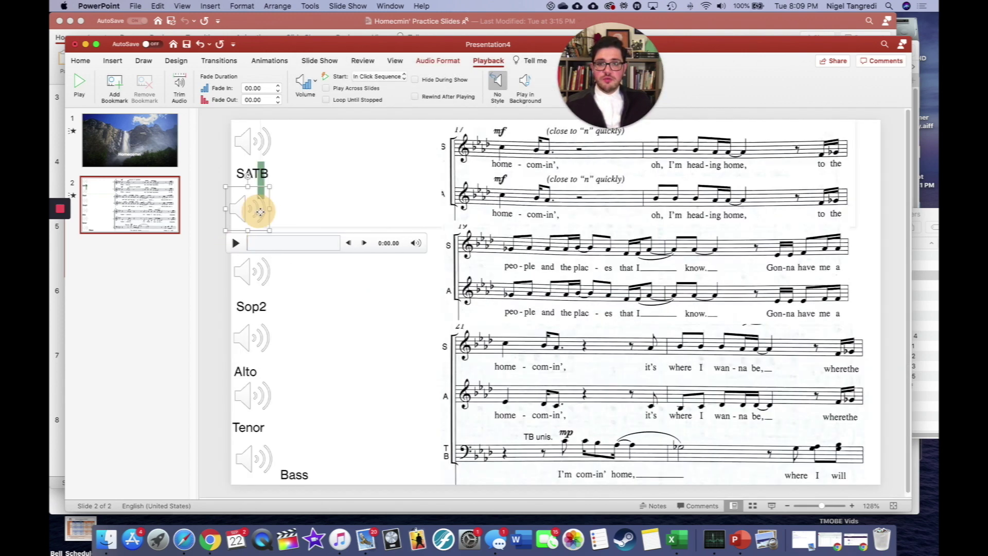
# Step: Trim the Sop1 audio to a short previewed excerpt starting around 1:05.590
pyautogui.moveTo(260, 211); pyautogui.dragTo(264, 210)
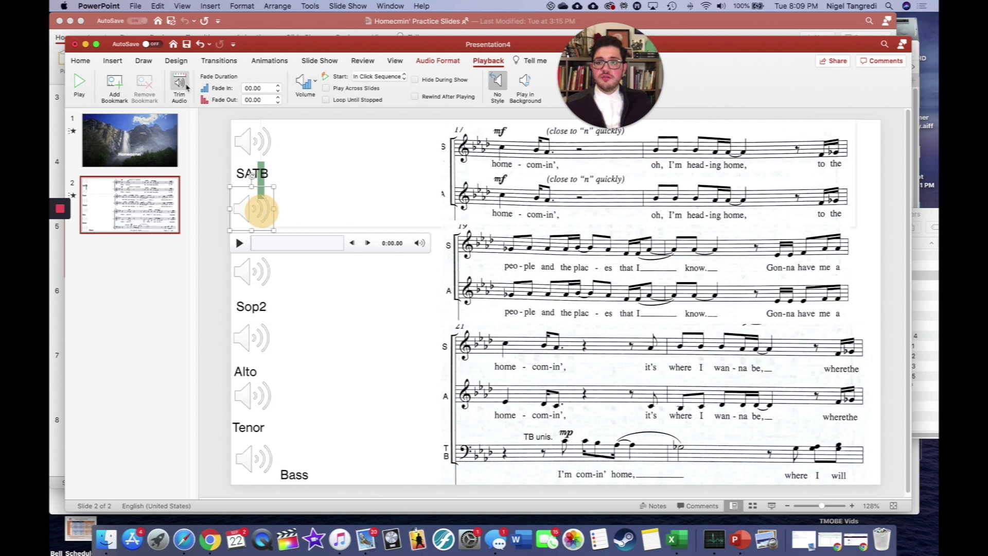
pyautogui.click(182, 85)
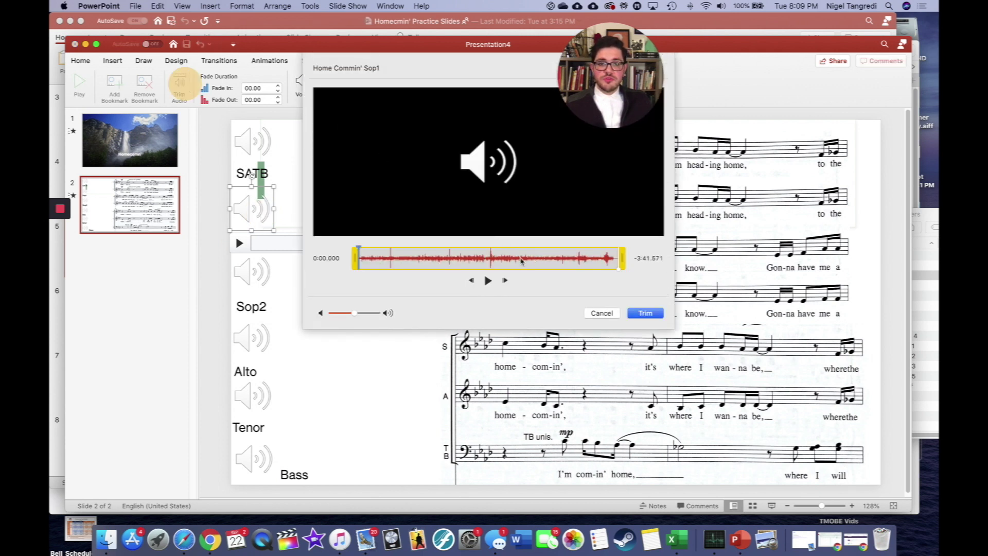
pyautogui.click(370, 262)
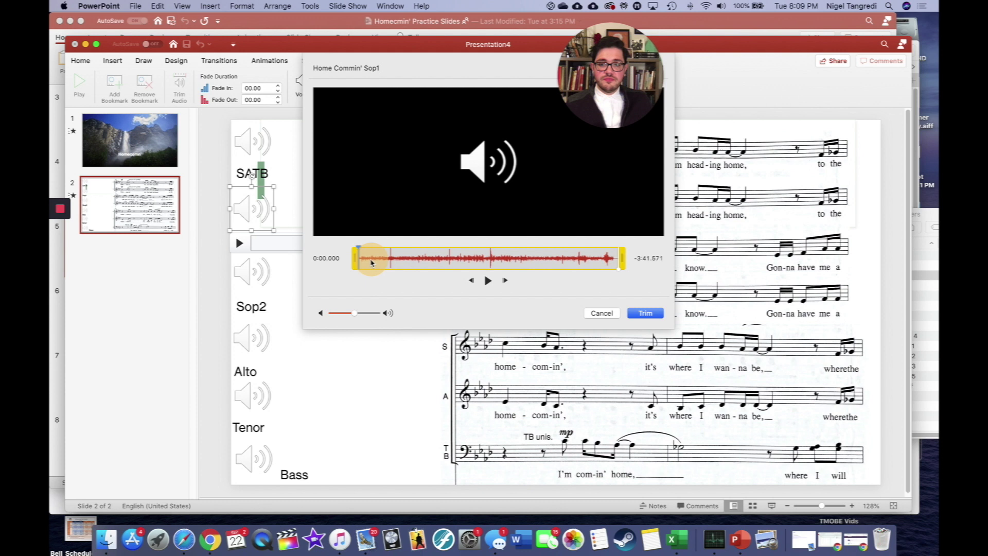
pyautogui.moveTo(355, 264); pyautogui.dragTo(415, 263)
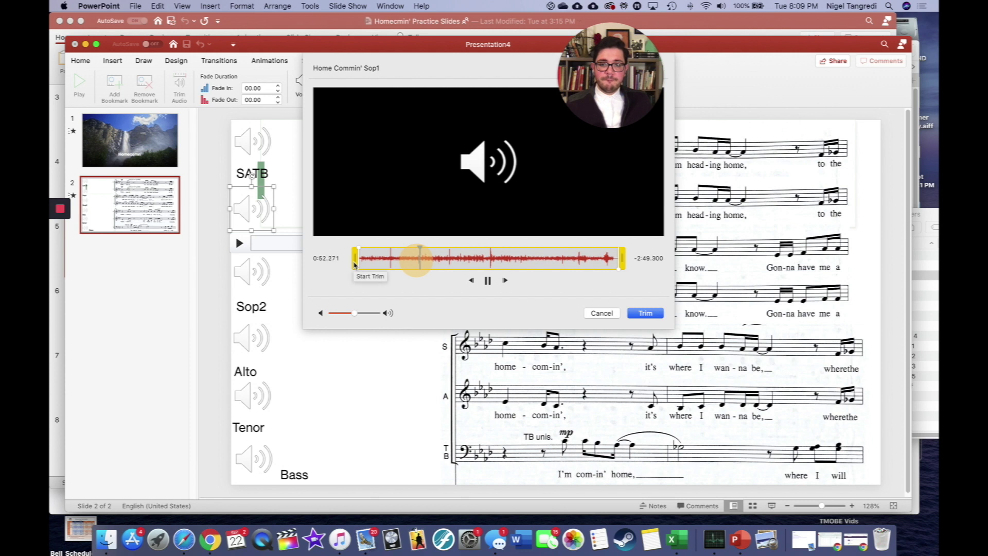
pyautogui.moveTo(355, 265); pyautogui.dragTo(416, 266)
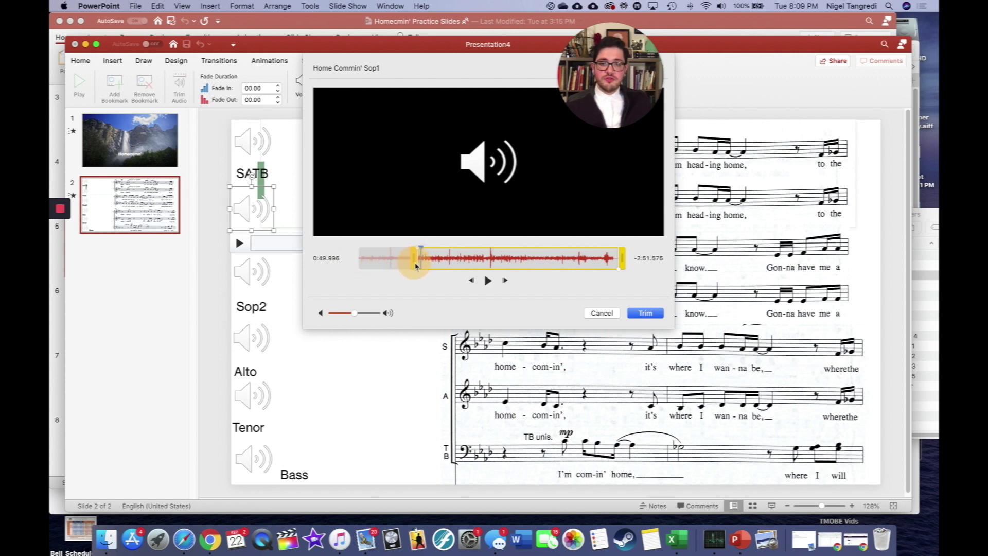
pyautogui.press('space')
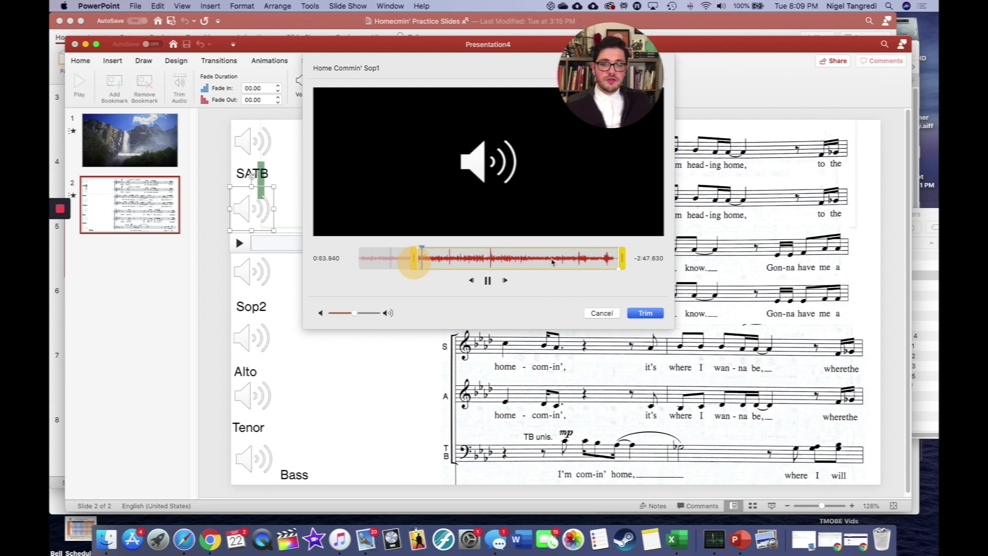
pyautogui.click(434, 261)
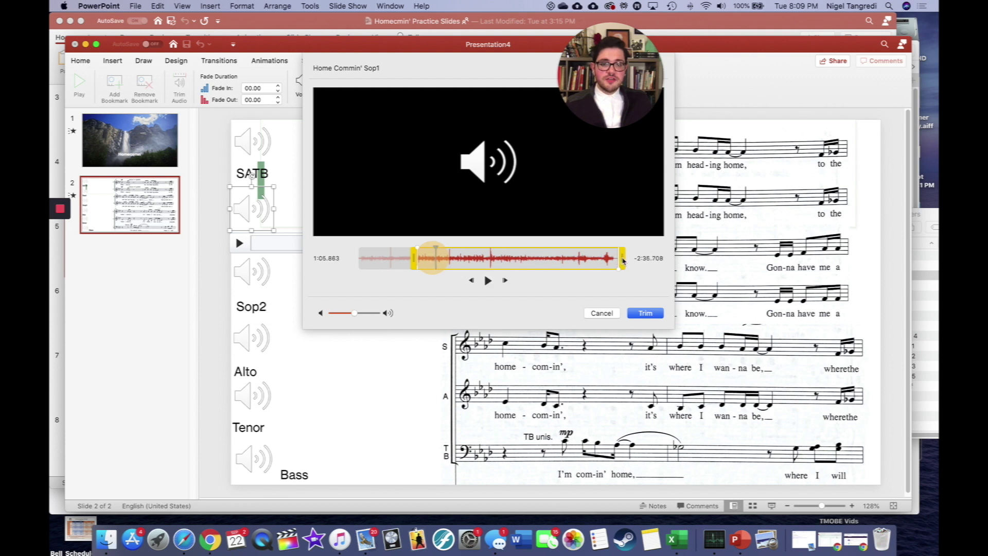
pyautogui.moveTo(618, 263); pyautogui.dragTo(441, 262)
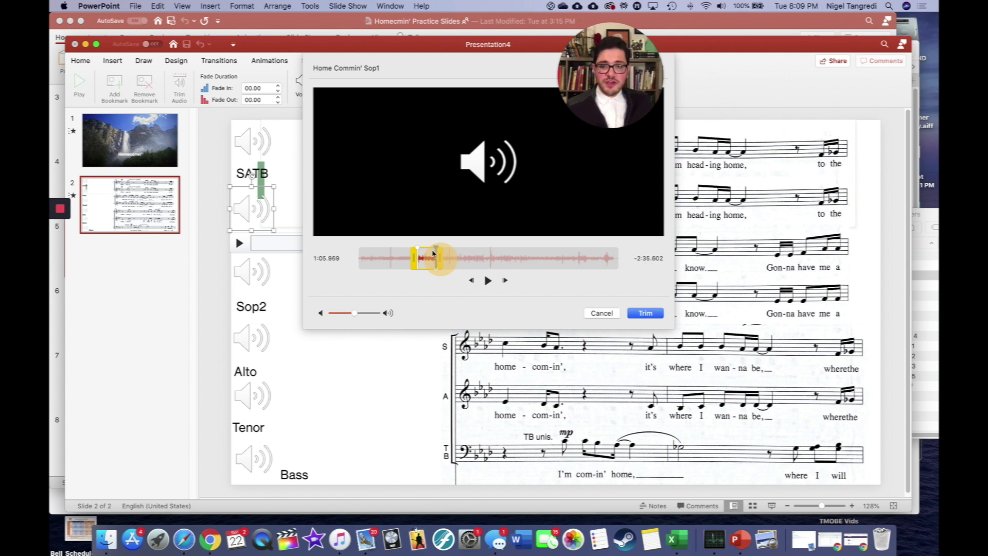
pyautogui.moveTo(439, 251); pyautogui.dragTo(418, 252)
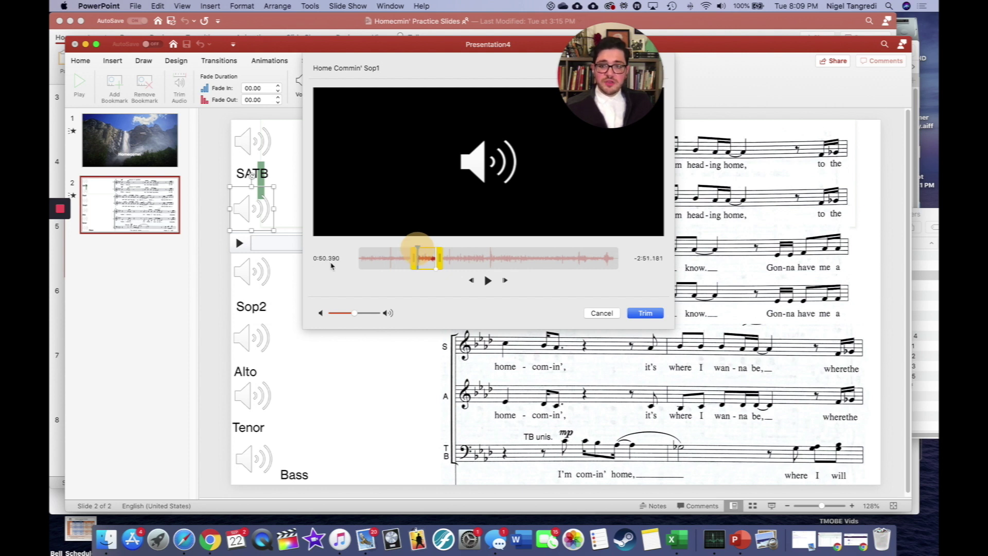
pyautogui.moveTo(418, 251); pyautogui.dragTo(436, 249)
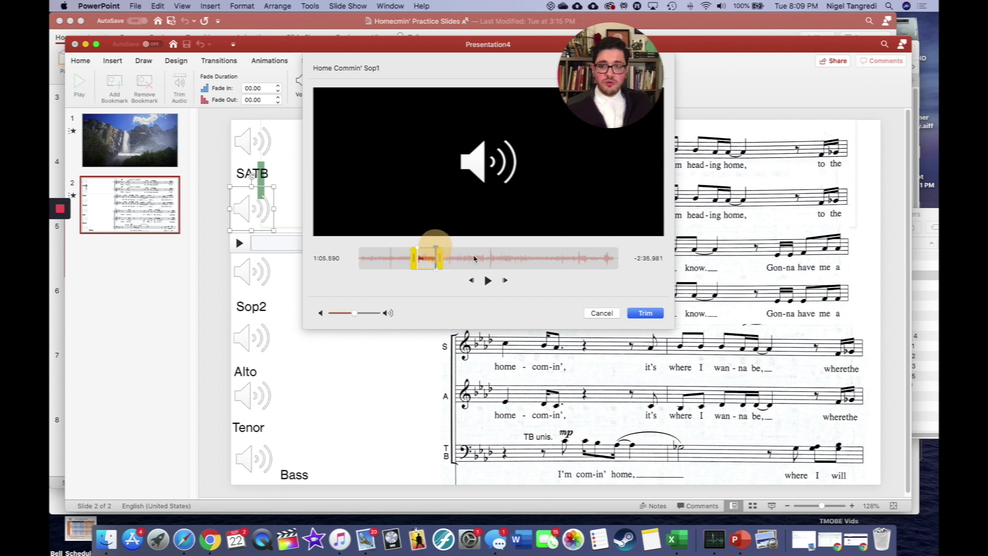
pyautogui.click(633, 313)
pyautogui.click(255, 272)
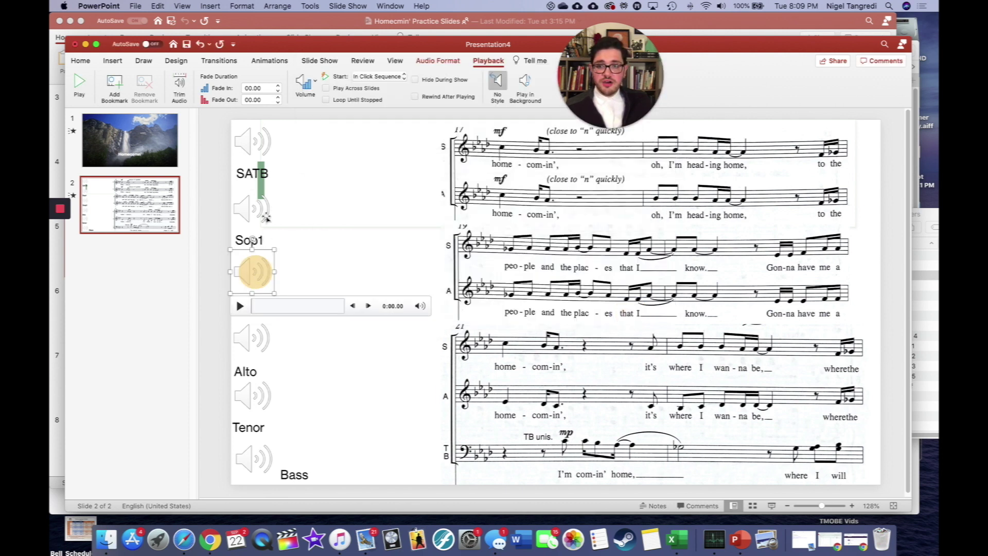
# Step: Trim the Sop2 clip to start about 0:42 and end around 1:05, then begin trimming Alto 1+2
pyautogui.click(180, 85)
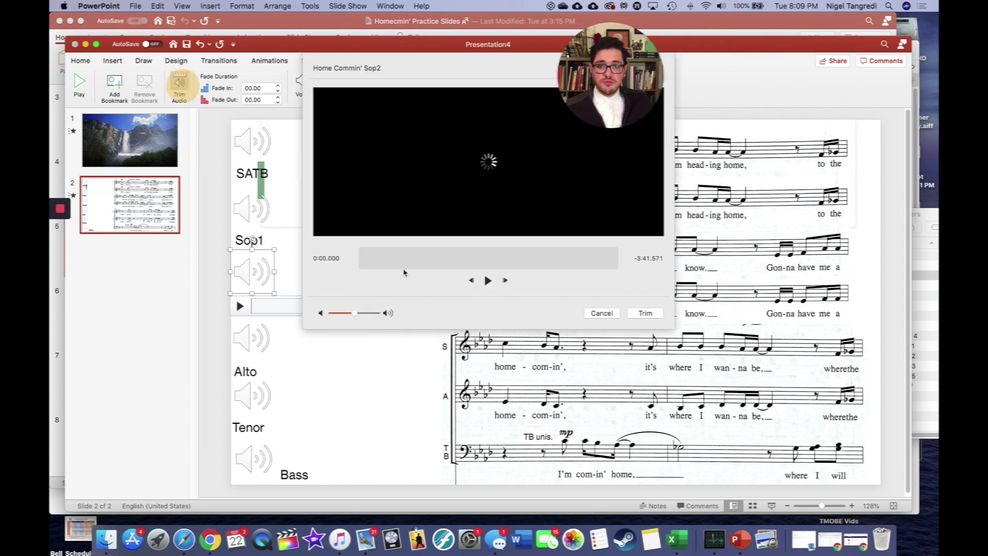
pyautogui.moveTo(353, 264); pyautogui.dragTo(416, 265)
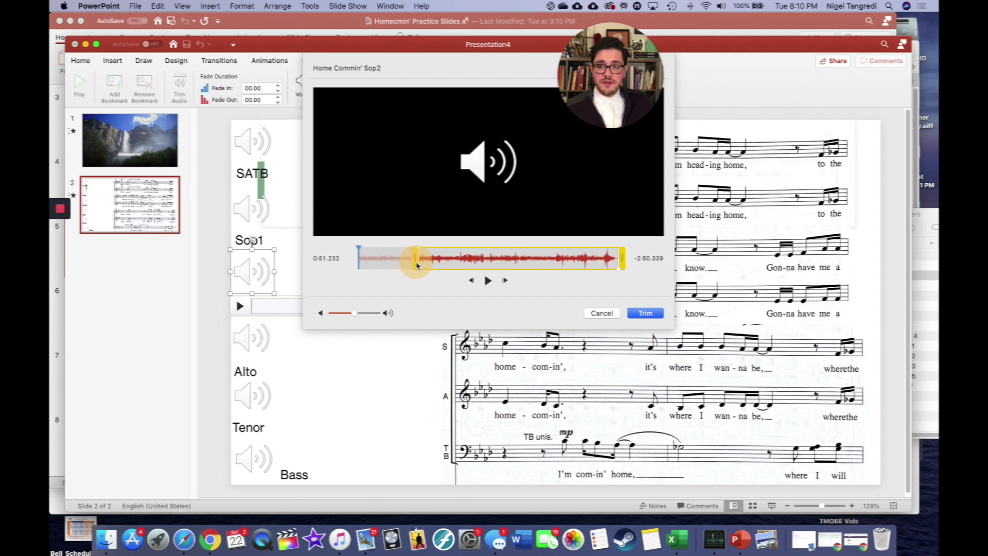
pyautogui.moveTo(621, 263); pyautogui.dragTo(443, 265)
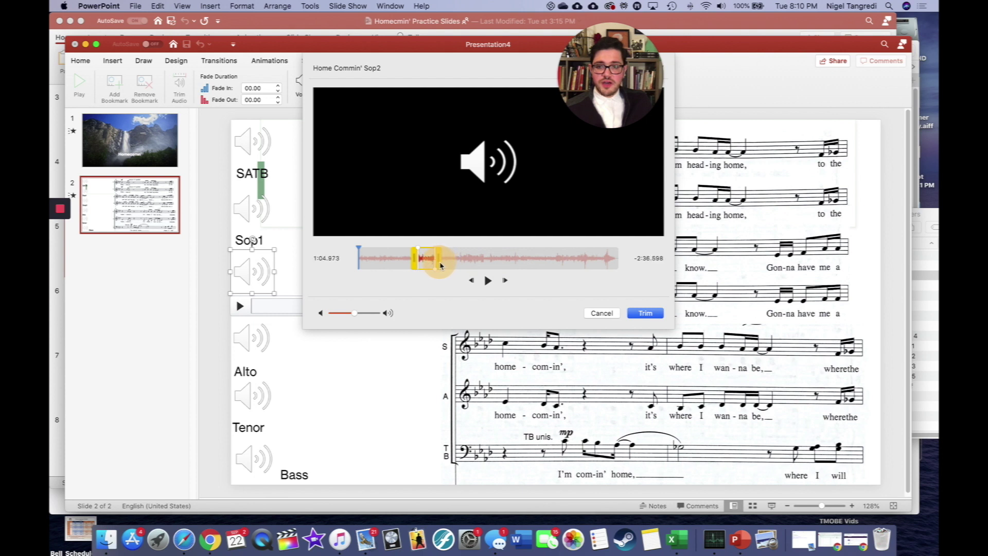
pyautogui.click(643, 311)
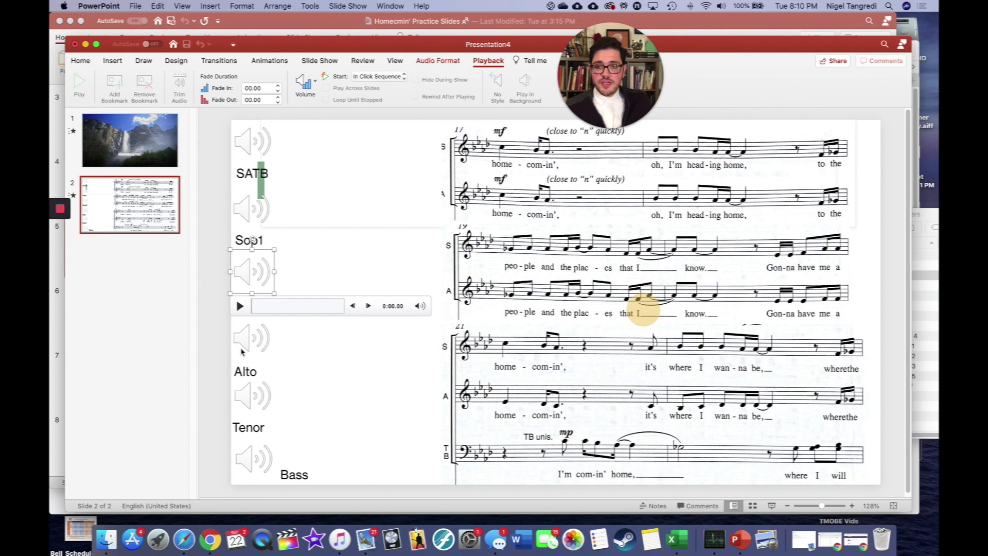
pyautogui.click(261, 337)
pyautogui.click(179, 85)
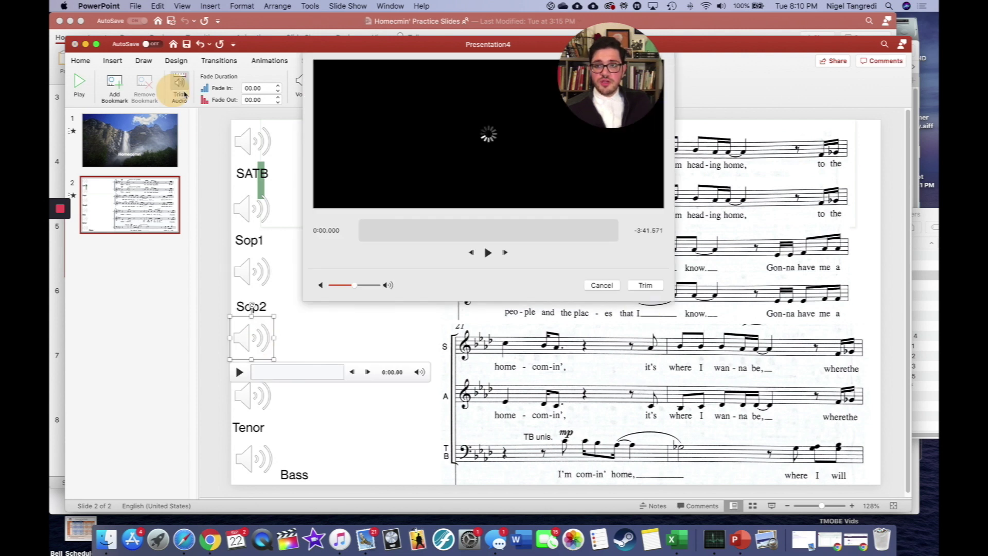
# Step: Move the Alto 1+2 clip's start later and its end inward to a short excerpt
pyautogui.click(355, 260)
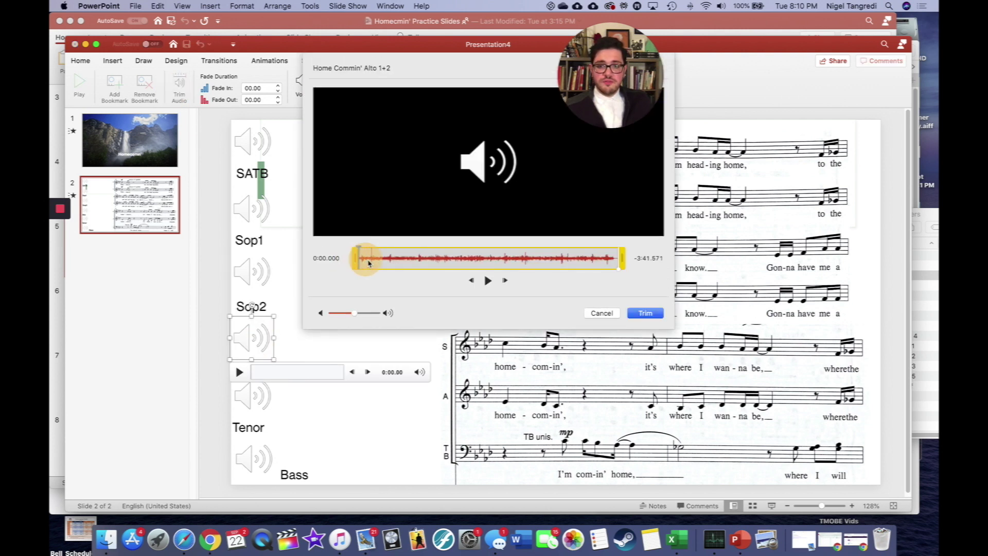
pyautogui.moveTo(355, 260); pyautogui.dragTo(416, 263)
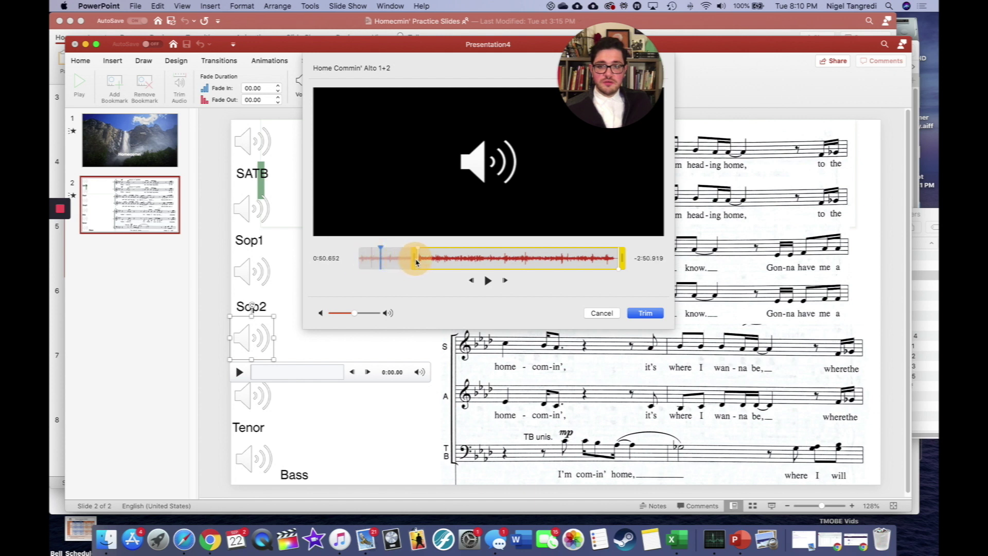
pyautogui.click(624, 260)
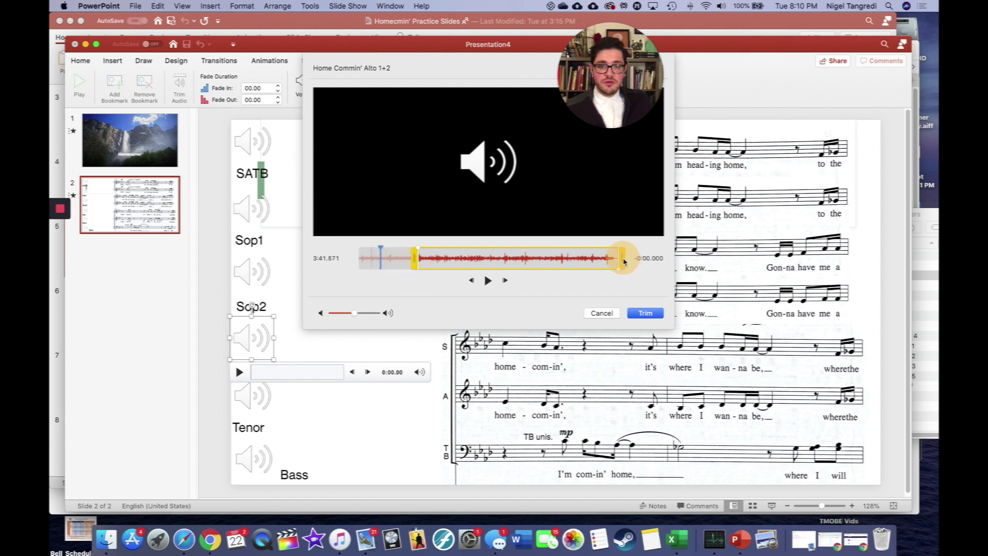
pyautogui.moveTo(624, 260); pyautogui.dragTo(441, 260)
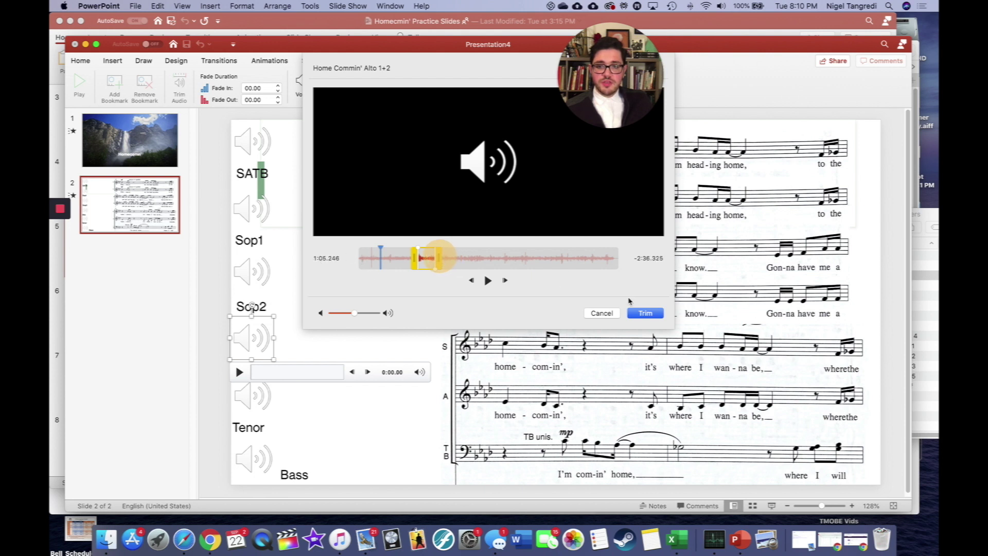
pyautogui.click(645, 313)
# Step: Trim the Tenor clip to a short excerpt starting near 1:18
pyautogui.click(248, 395)
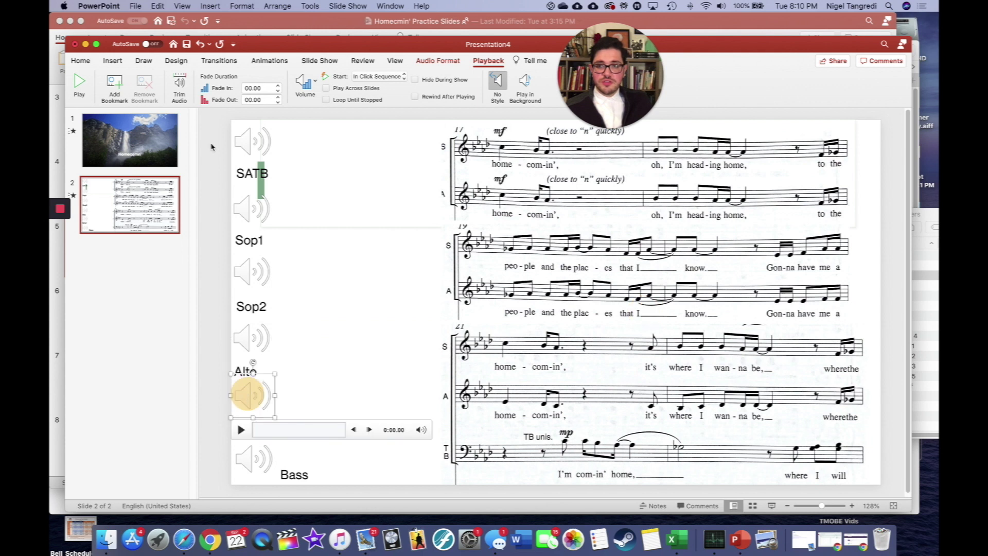
pyautogui.click(177, 85)
pyautogui.moveTo(359, 258); pyautogui.dragTo(413, 265)
pyautogui.moveTo(623, 258); pyautogui.dragTo(438, 262)
pyautogui.click(645, 313)
# Step: Trim the Bari+Bass clip to a short excerpt starting near 1:06
pyautogui.click(254, 453)
pyautogui.click(179, 82)
pyautogui.moveTo(359, 259); pyautogui.dragTo(413, 261)
pyautogui.moveTo(620, 259); pyautogui.dragTo(440, 265)
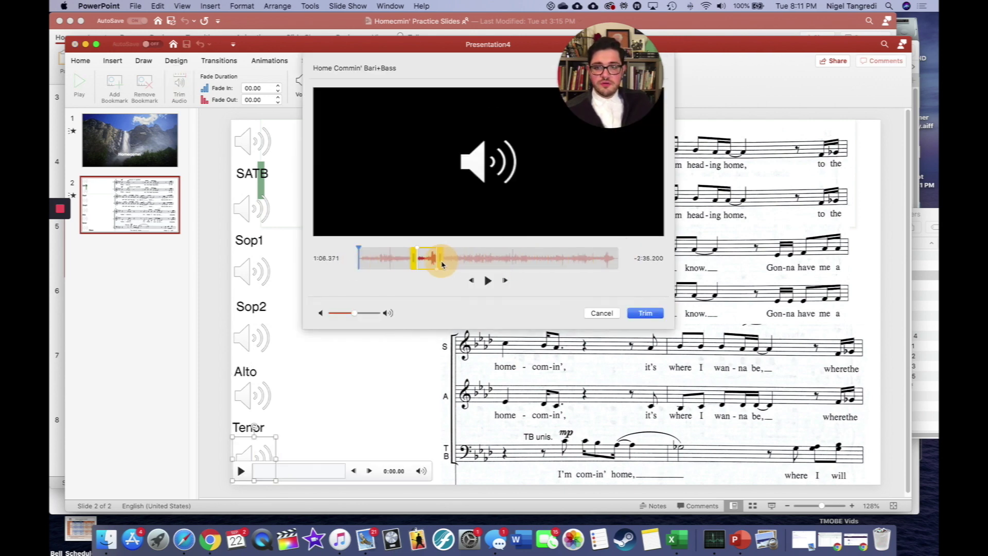
pyautogui.click(645, 313)
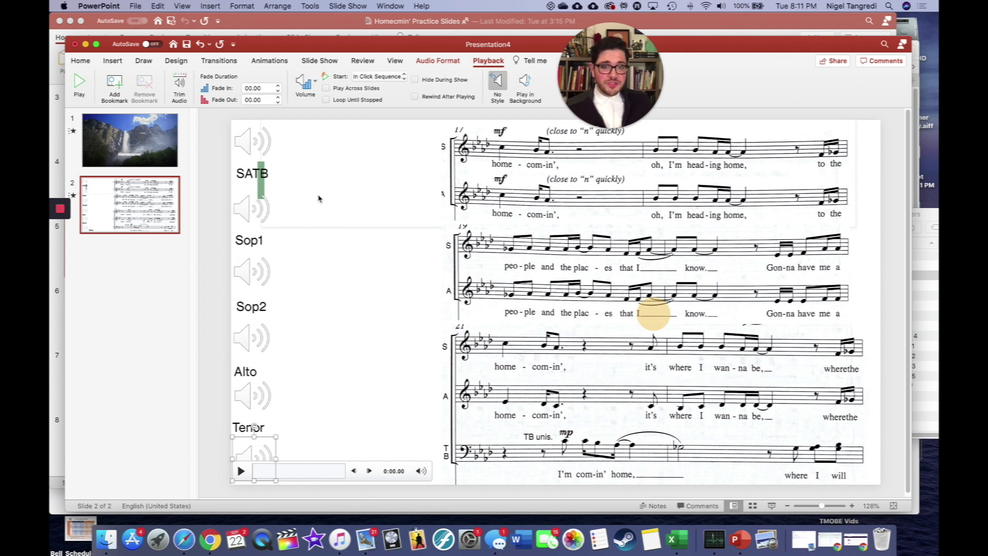
# Step: Stretch the SATB, Sop1, Sop2, Alto, Tenor and Bass speaker icons wider
pyautogui.click(266, 145)
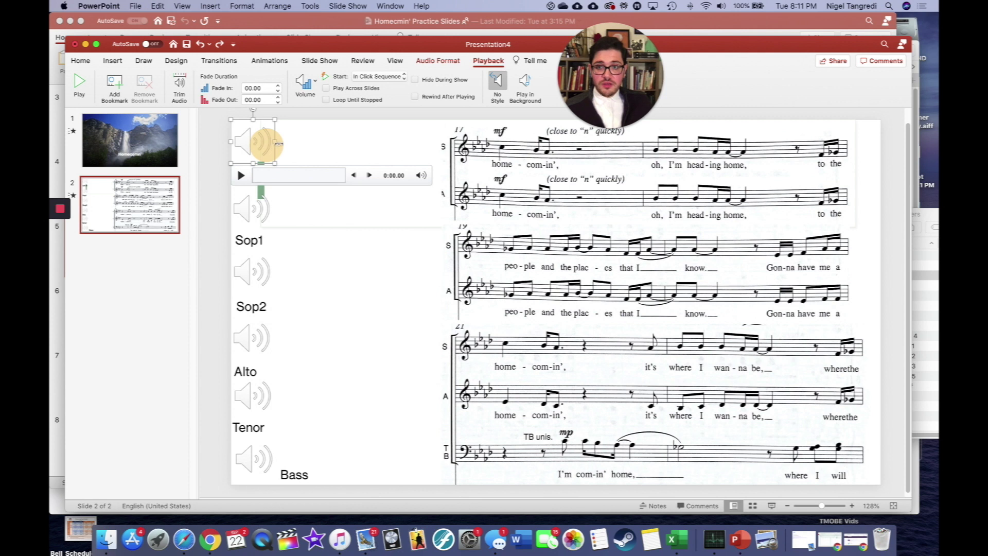
pyautogui.moveTo(276, 134); pyautogui.dragTo(423, 130)
pyautogui.click(250, 212)
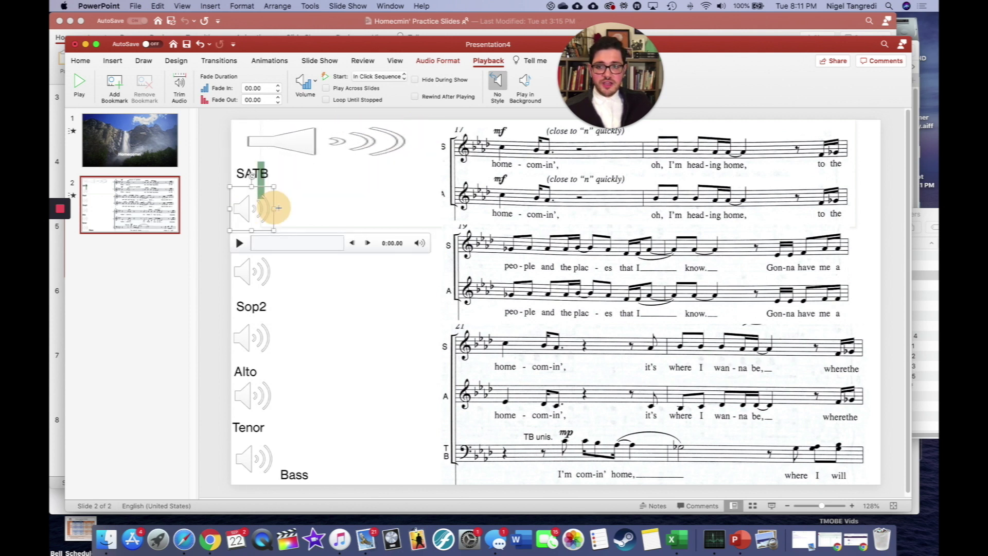
pyautogui.moveTo(270, 206); pyautogui.dragTo(410, 198)
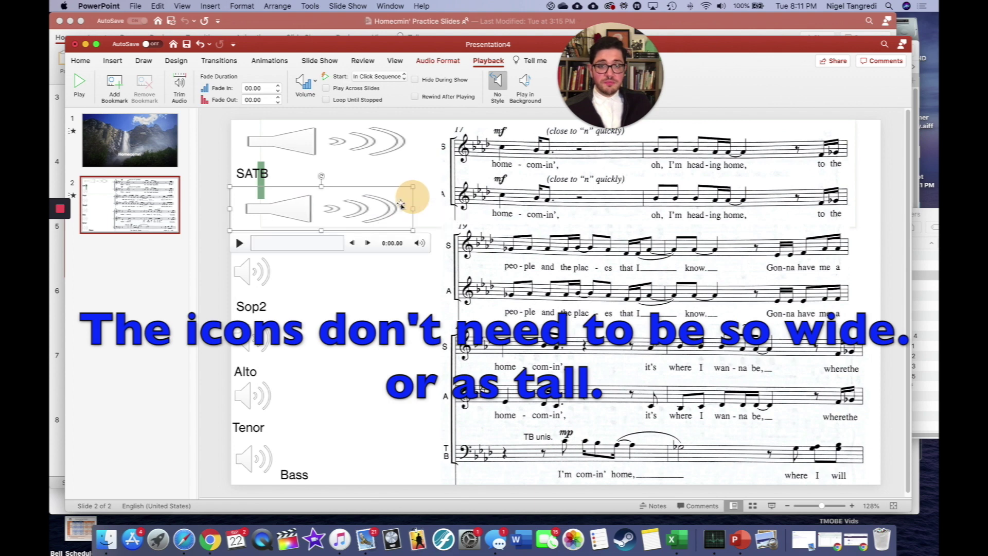
pyautogui.click(251, 277)
pyautogui.moveTo(272, 273); pyautogui.dragTo(404, 258)
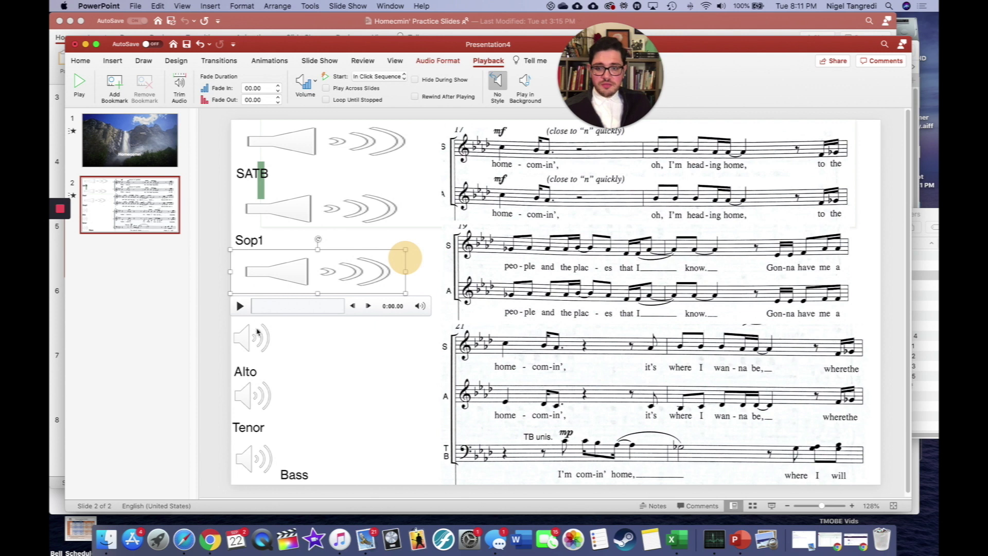
pyautogui.click(253, 329)
pyautogui.moveTo(274, 337); pyautogui.dragTo(404, 326)
pyautogui.click(257, 401)
pyautogui.moveTo(271, 397); pyautogui.dragTo(405, 378)
pyautogui.click(263, 457)
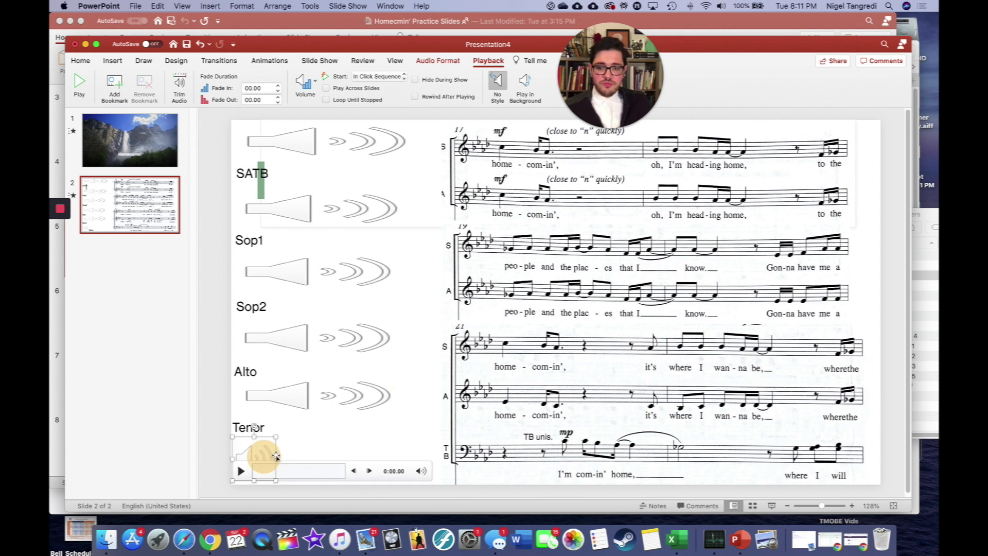
pyautogui.moveTo(276, 458); pyautogui.dragTo(399, 452)
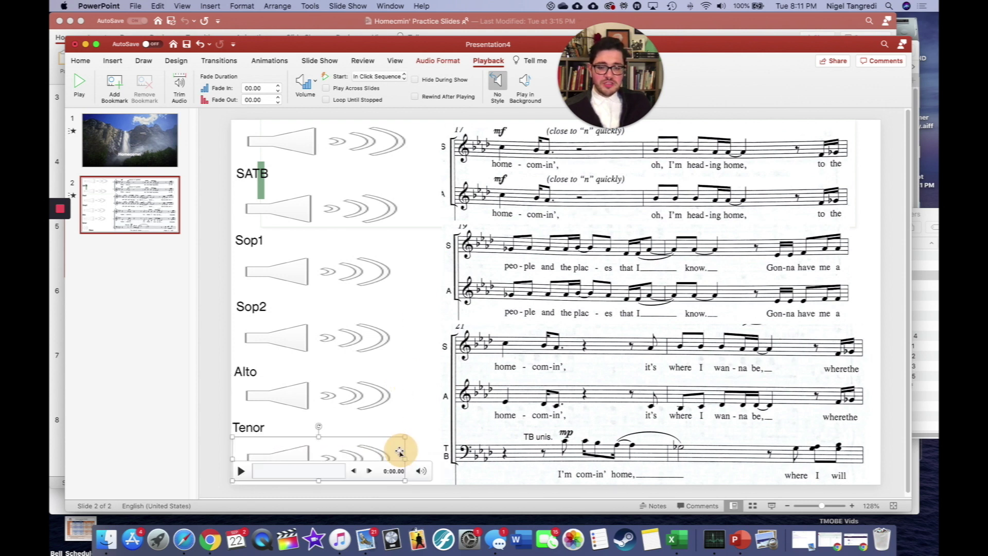
# Step: Preview the pg2 score image, then place it on slide 2 at 7.5" by 5.79"
pyautogui.click(929, 302)
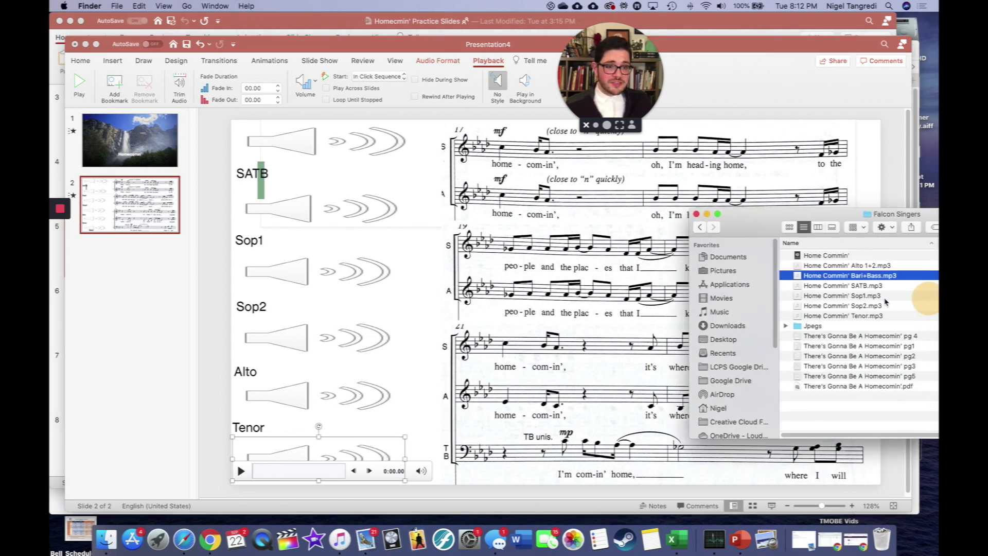
pyautogui.click(891, 357)
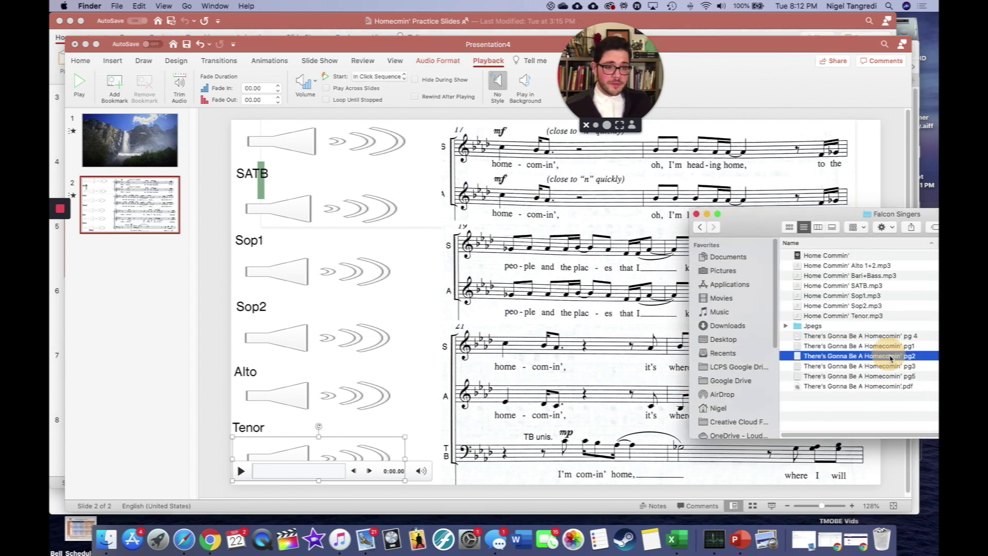
pyautogui.doubleClick(891, 356)
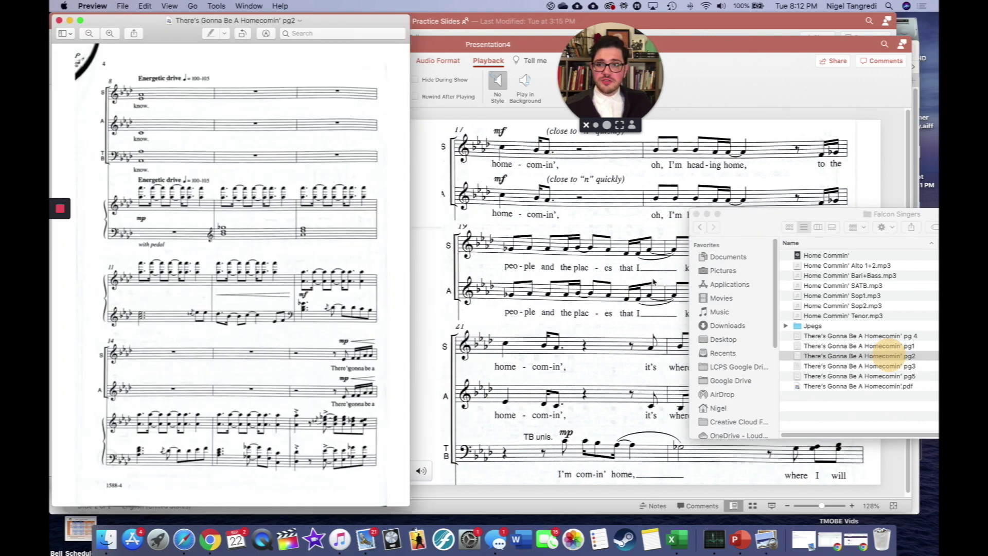
pyautogui.click(59, 20)
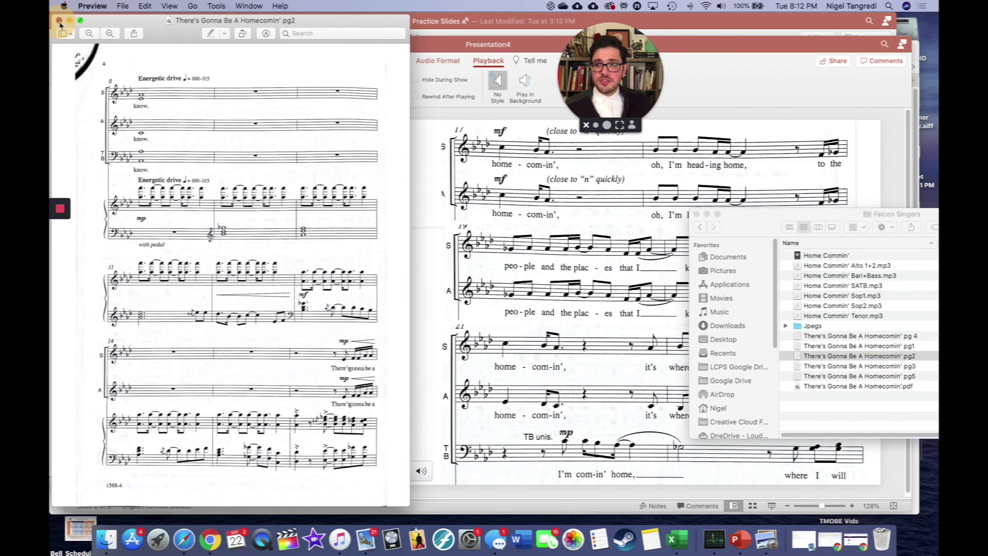
pyautogui.moveTo(877, 359); pyautogui.dragTo(525, 286)
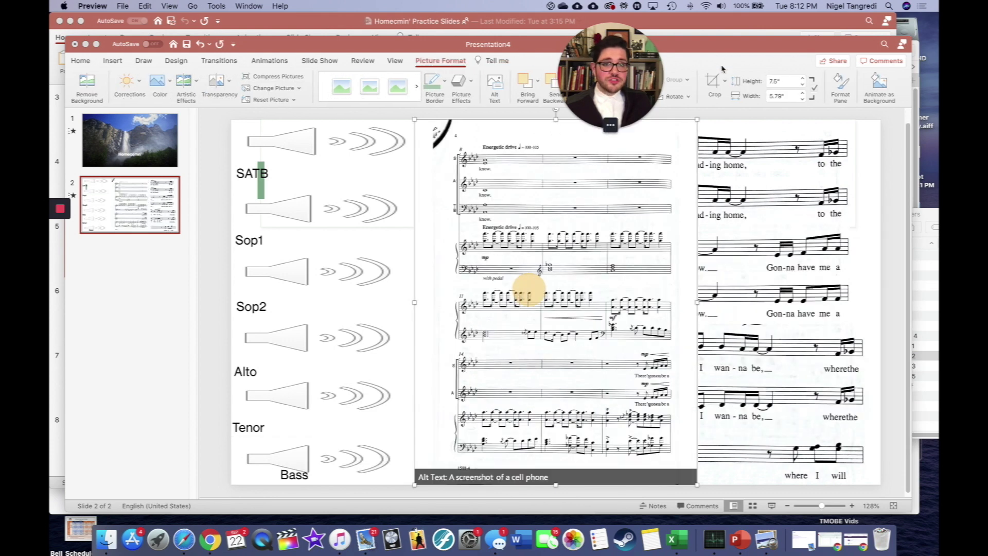
# Step: Crop the pg2 image to the 'There's gonna be a' staves and enlarge it to 2.05" by 2.66"
pyautogui.click(715, 80)
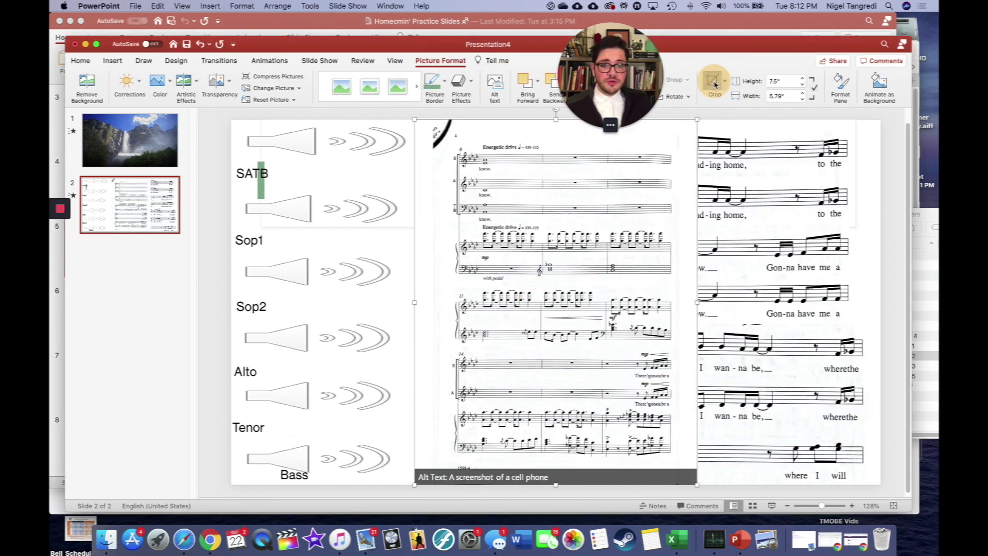
pyautogui.moveTo(556, 121); pyautogui.dragTo(562, 354)
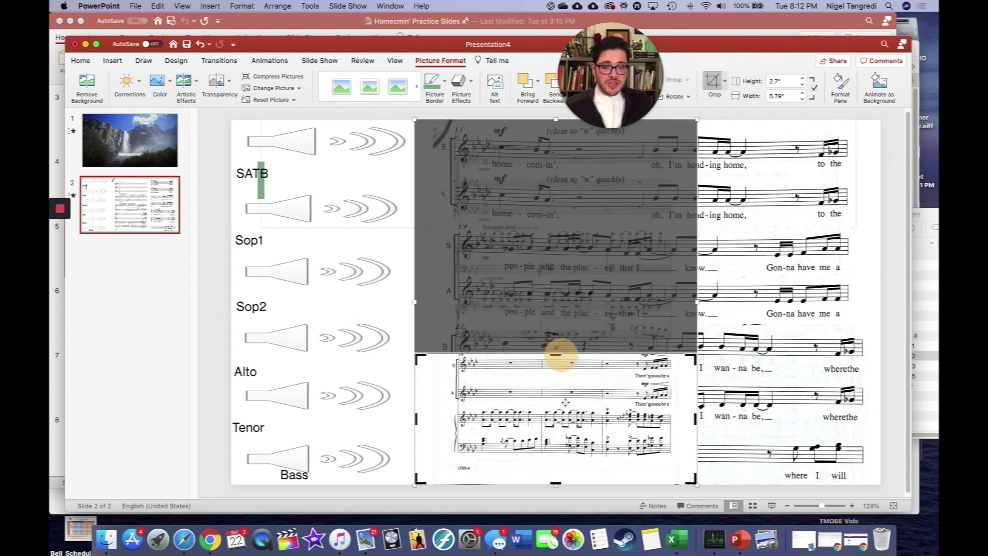
pyautogui.moveTo(558, 484); pyautogui.dragTo(555, 406)
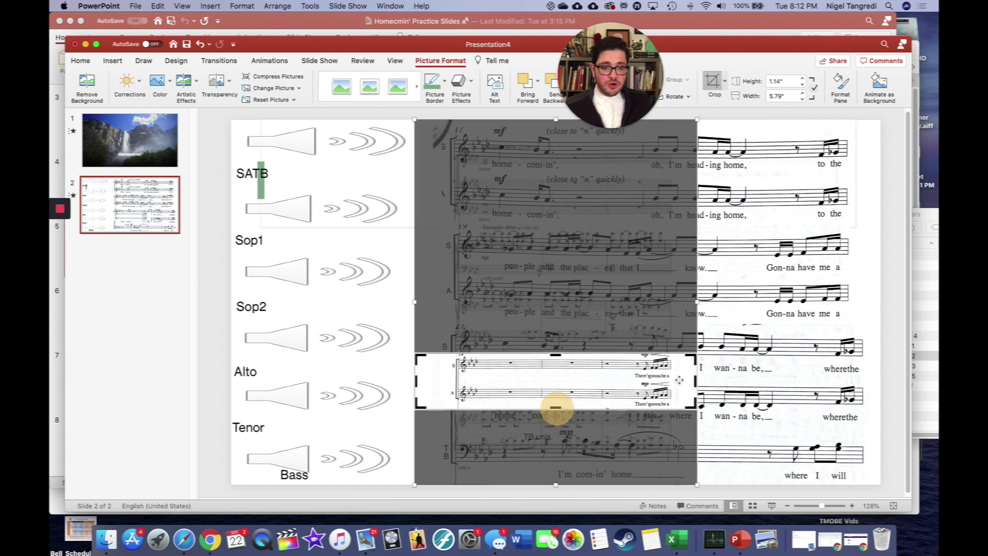
pyautogui.moveTo(695, 380); pyautogui.dragTo(672, 381)
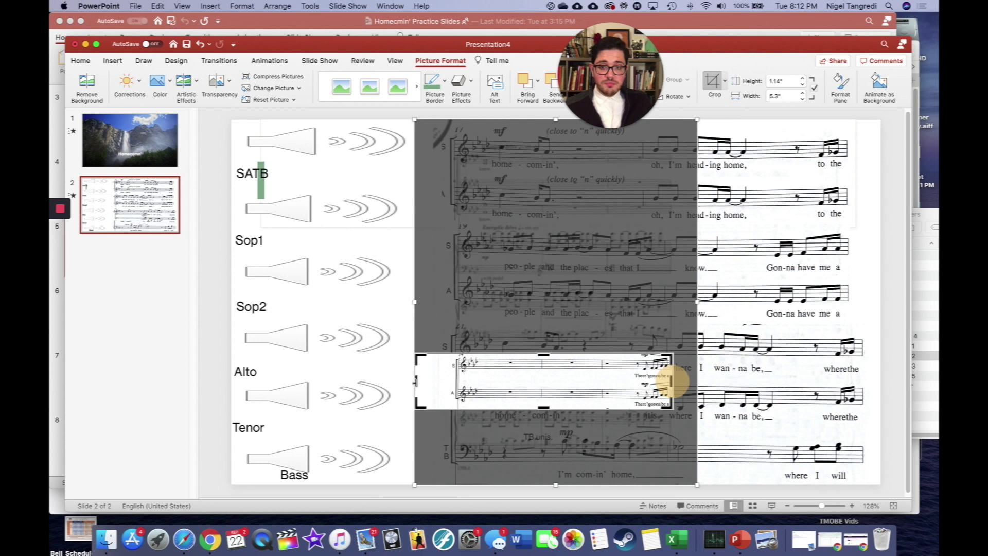
pyautogui.moveTo(417, 381); pyautogui.dragTo(634, 382)
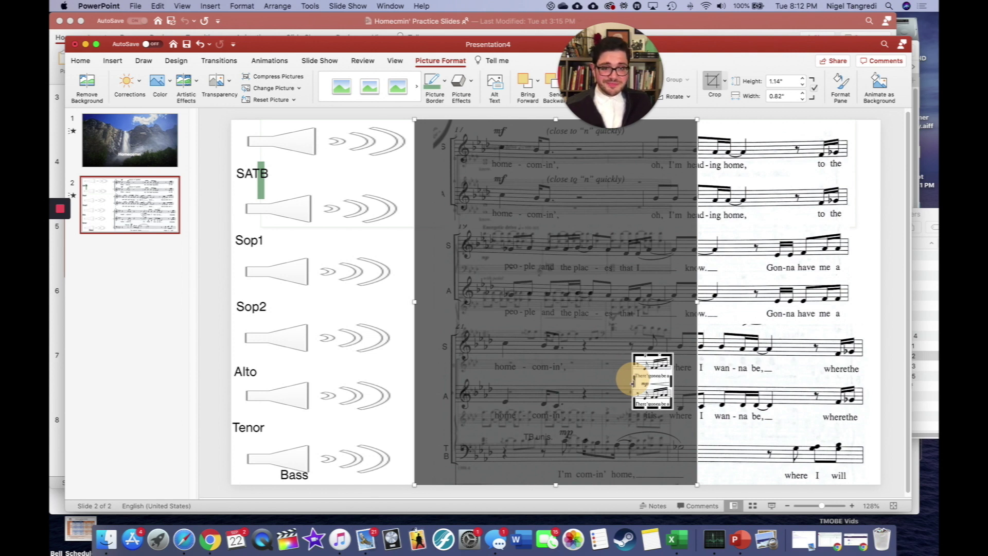
pyautogui.moveTo(637, 381); pyautogui.dragTo(601, 381)
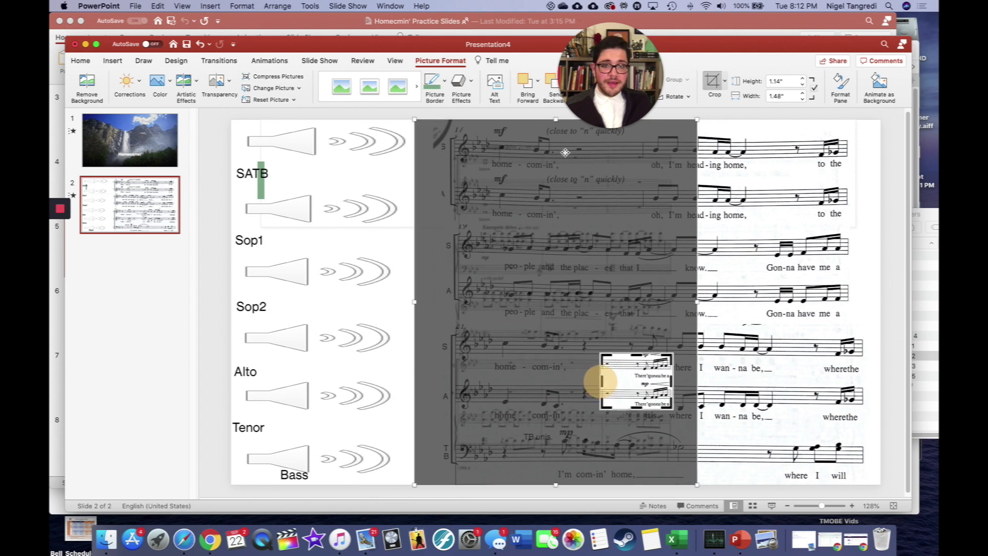
pyautogui.click(714, 84)
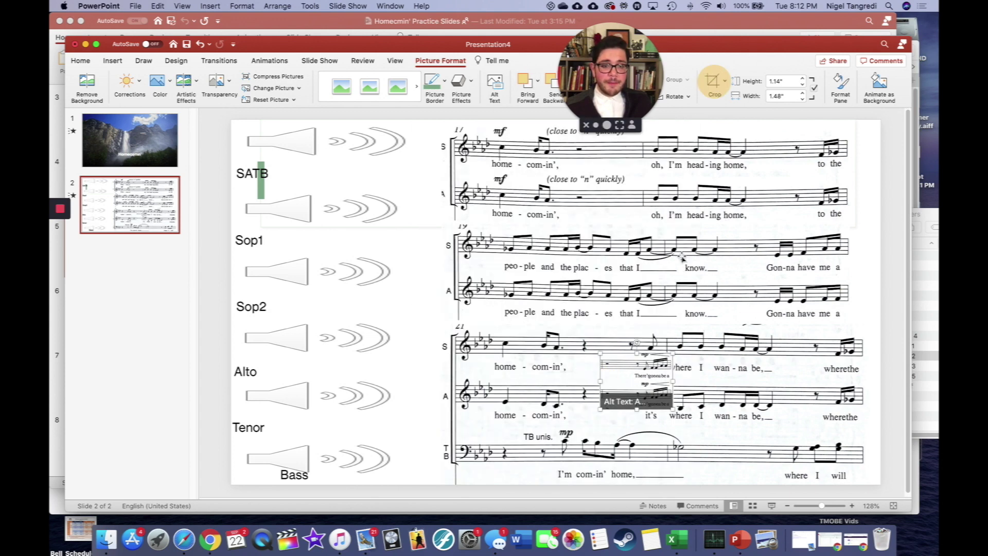
pyautogui.moveTo(600, 354); pyautogui.dragTo(450, 189)
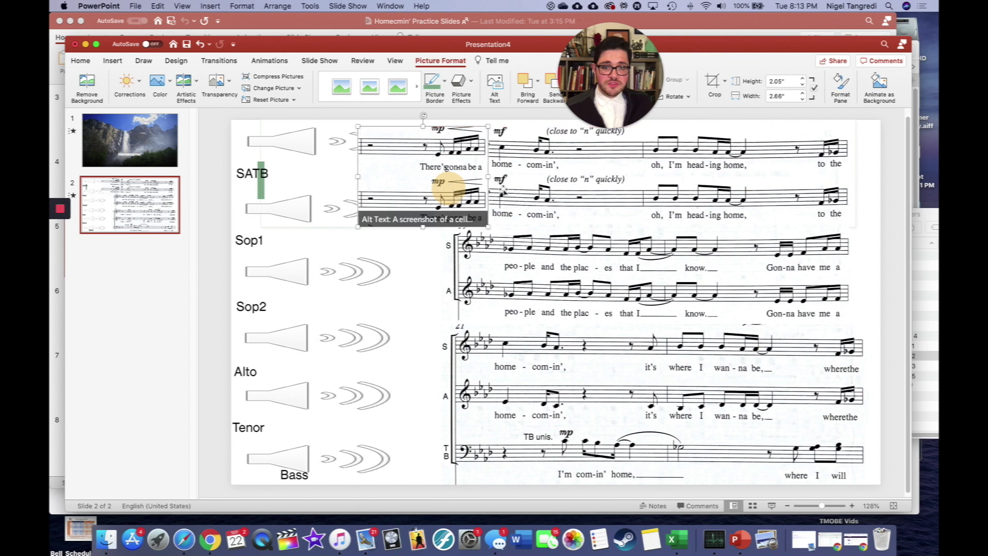
# Step: Bring both SATB sound icons in front of the score image
pyautogui.moveTo(333, 201)
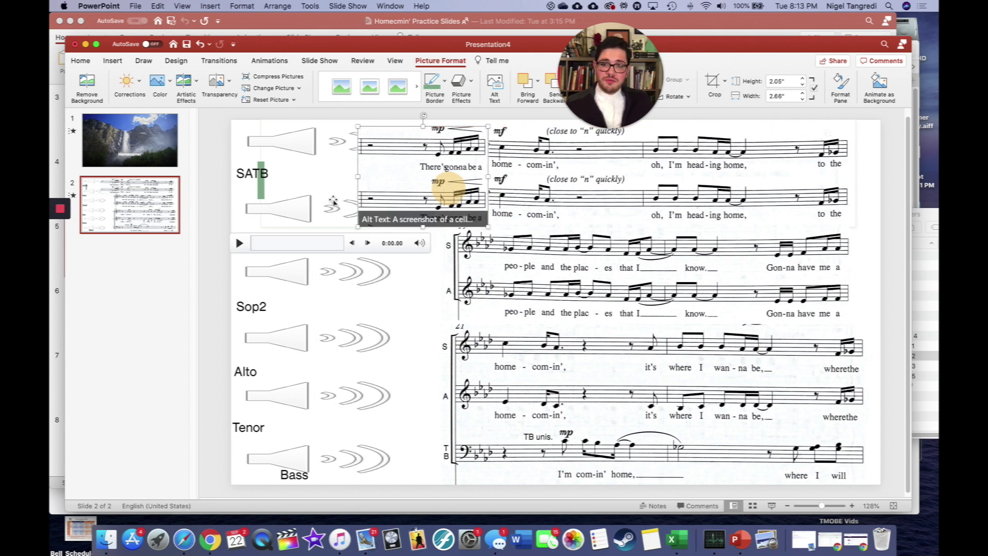
pyautogui.click(333, 201)
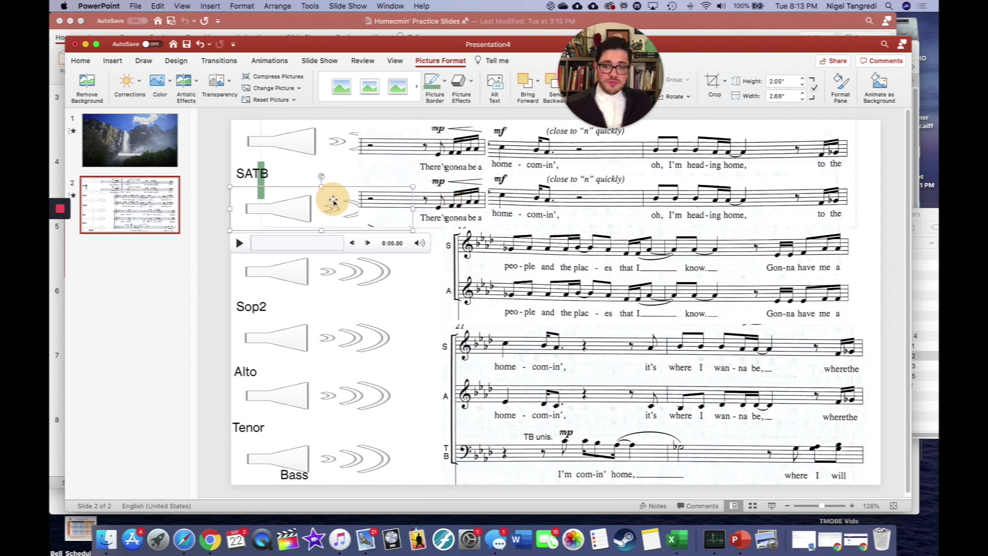
pyautogui.keyDown('shift'); pyautogui.click(323, 154); pyautogui.keyUp('shift')
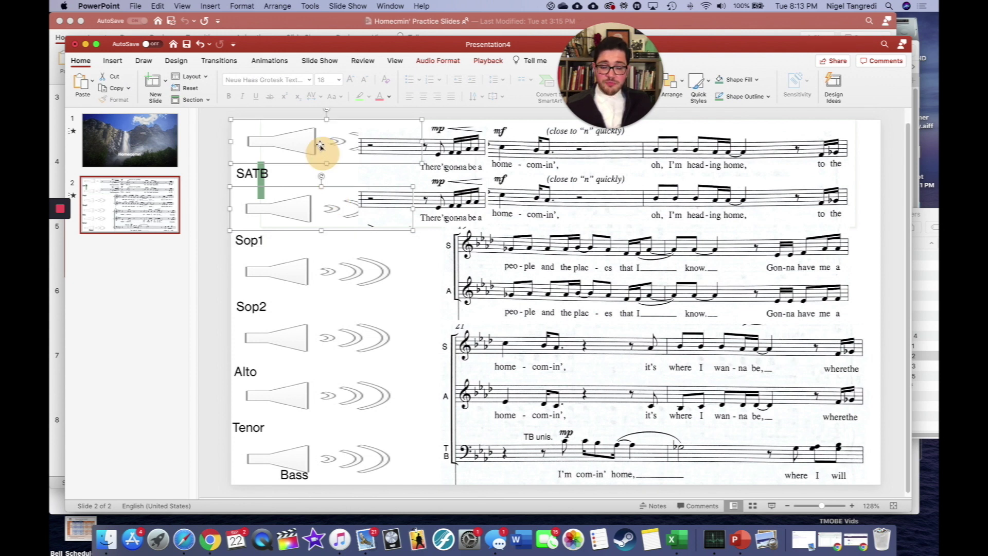
pyautogui.rightClick(320, 146)
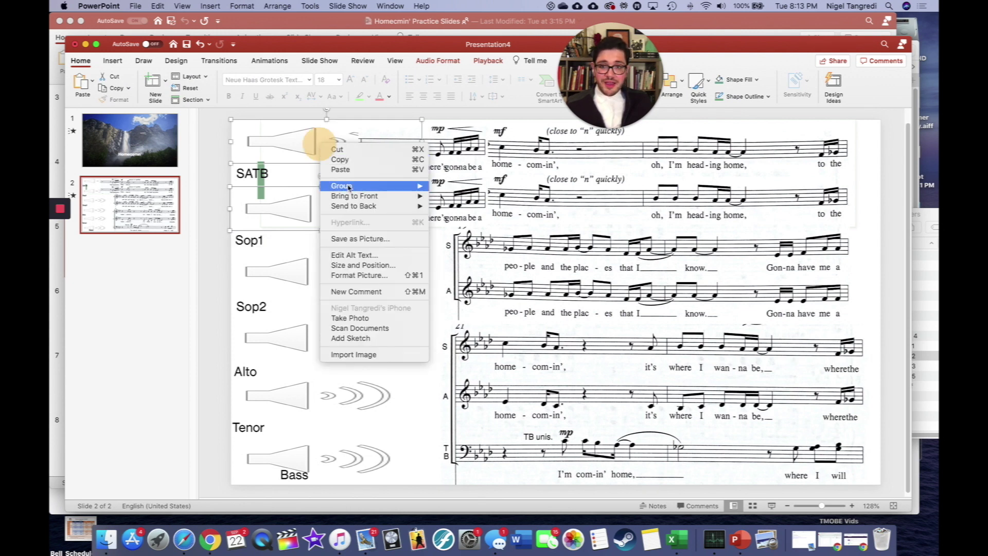
pyautogui.moveTo(368, 191)
pyautogui.click(451, 195)
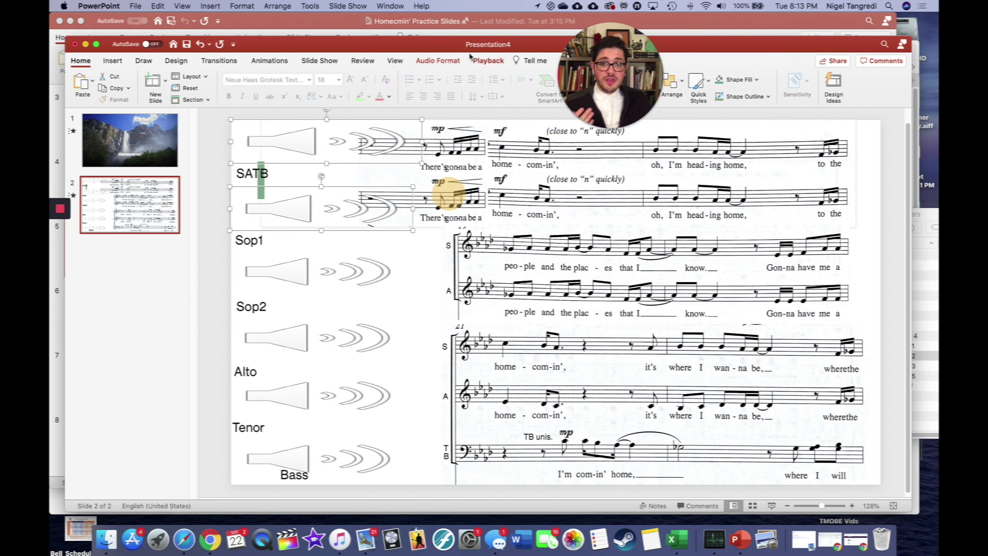
# Step: Set the Sop1 and SATB clips to start When Clicked On, undoing an accidental icon move
pyautogui.click(299, 149)
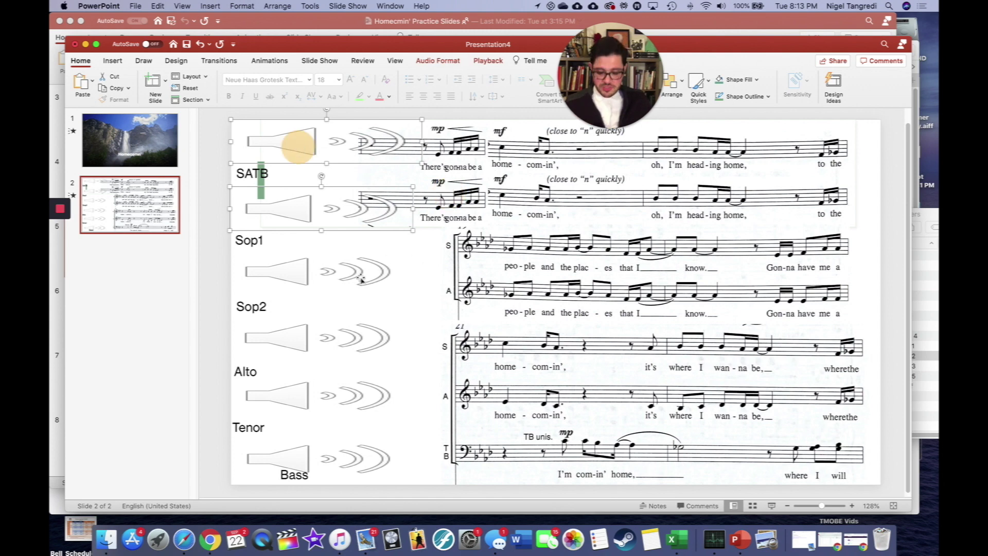
pyautogui.click(395, 281)
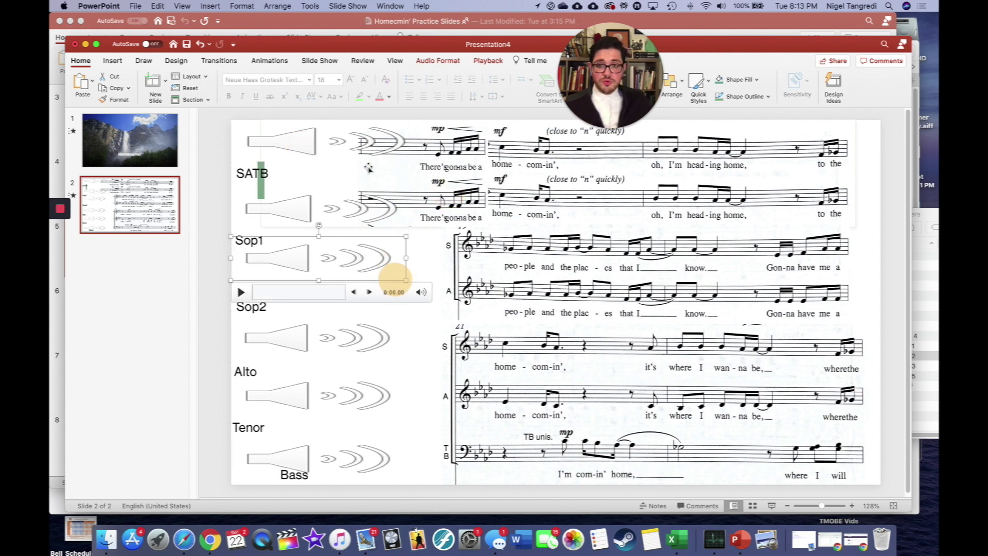
pyautogui.click(486, 60)
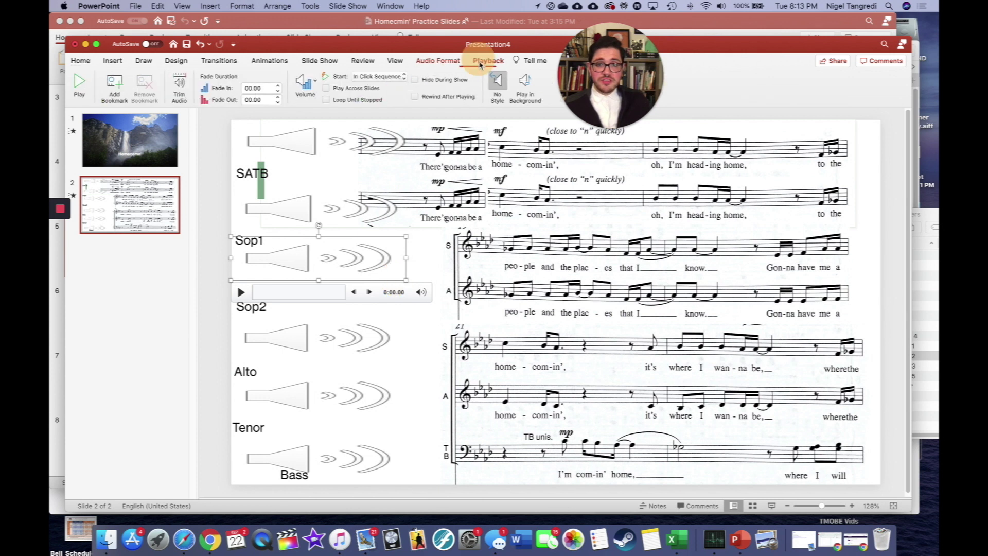
pyautogui.click(394, 76)
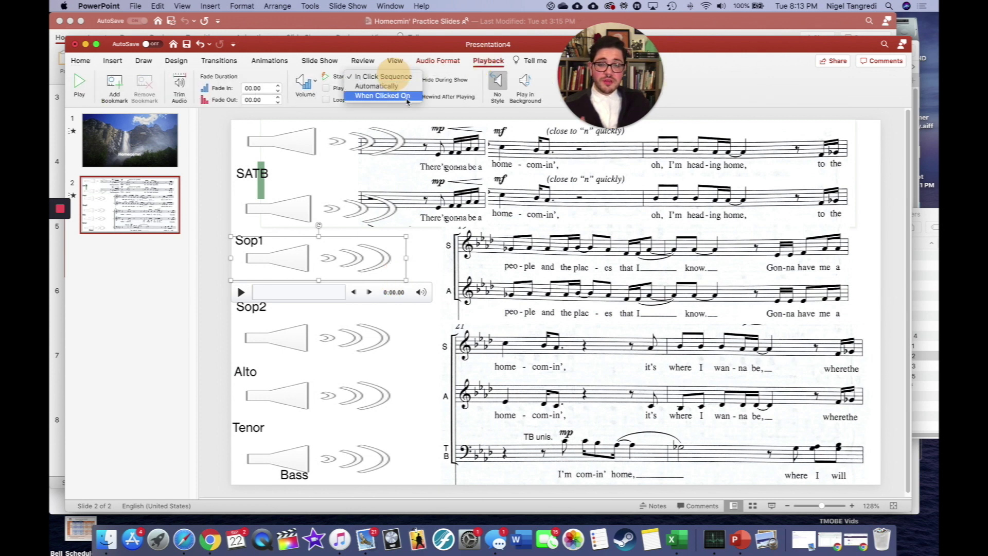
pyautogui.click(407, 96)
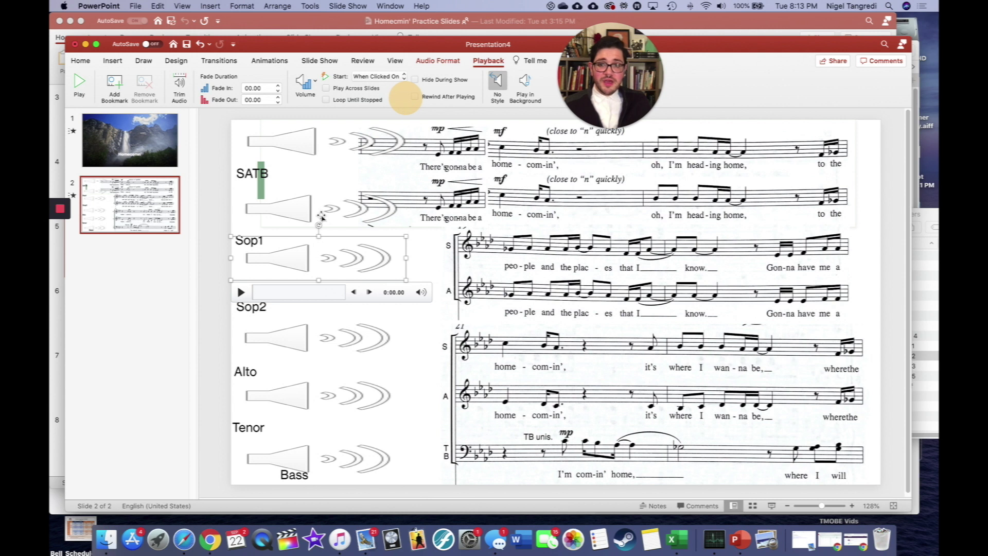
pyautogui.moveTo(325, 267); pyautogui.dragTo(324, 217)
pyautogui.click(385, 77)
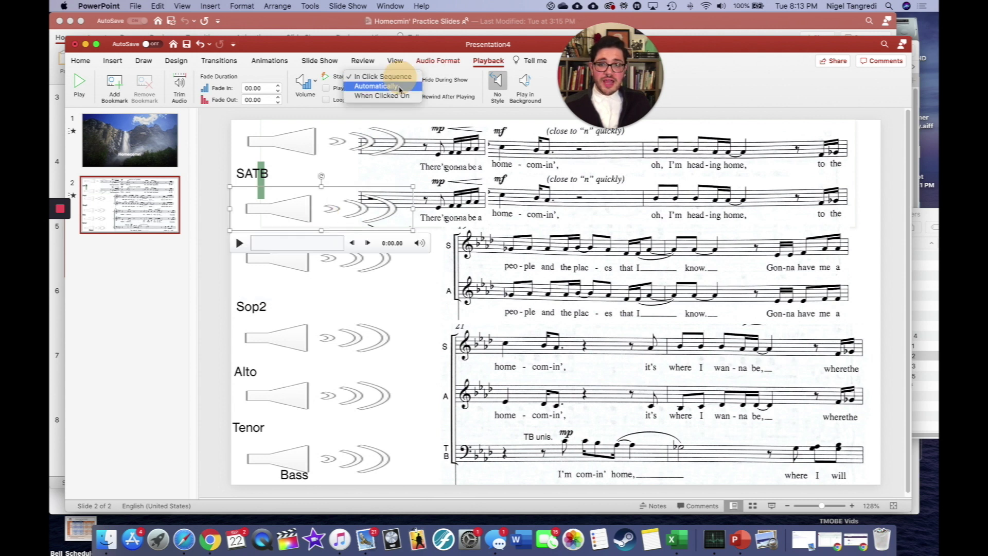
pyautogui.click(304, 138)
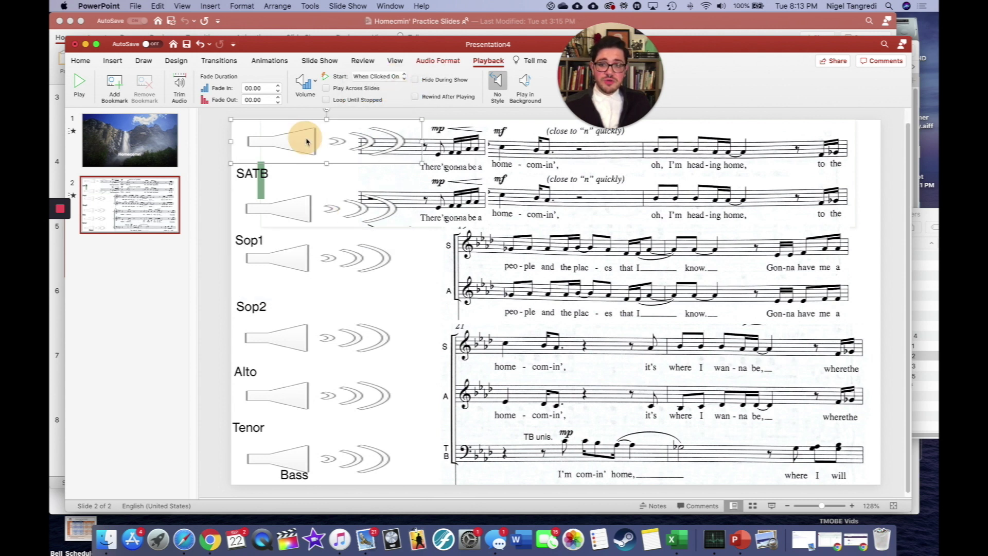
pyautogui.press('super+z')
pyautogui.click(370, 78)
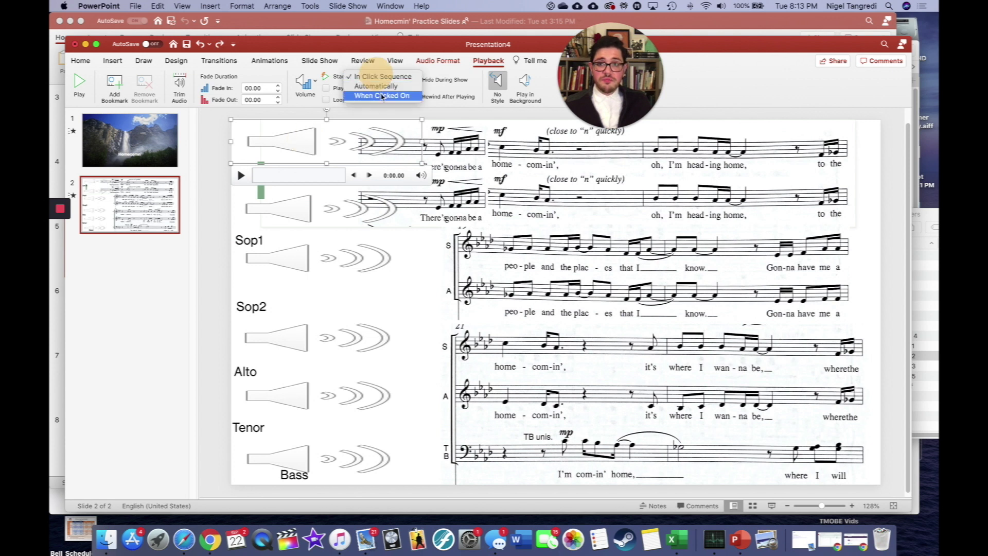
pyautogui.click(381, 94)
# Step: Set the Sop2, Alto and Tenor clips to start When Clicked On
pyautogui.click(287, 332)
pyautogui.click(385, 77)
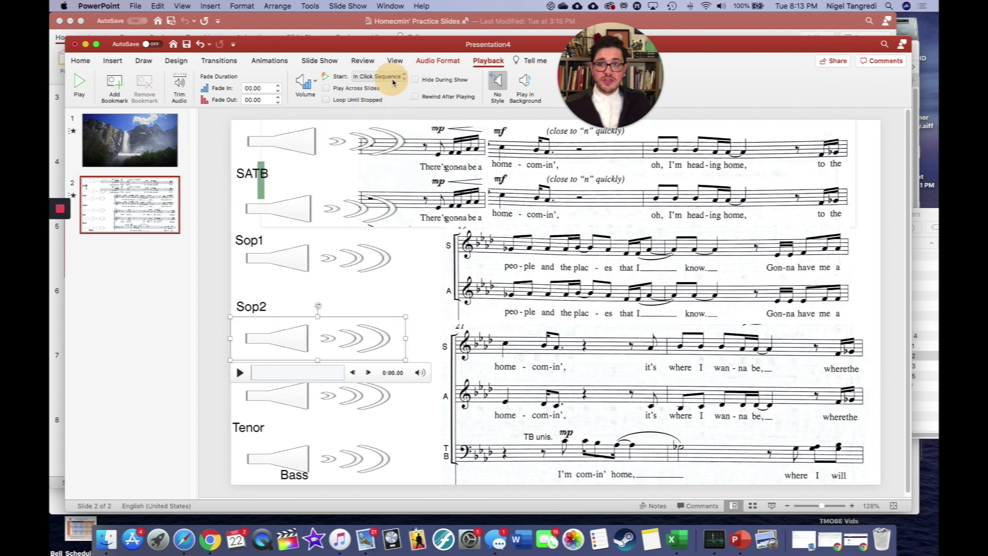
pyautogui.click(392, 97)
pyautogui.click(341, 392)
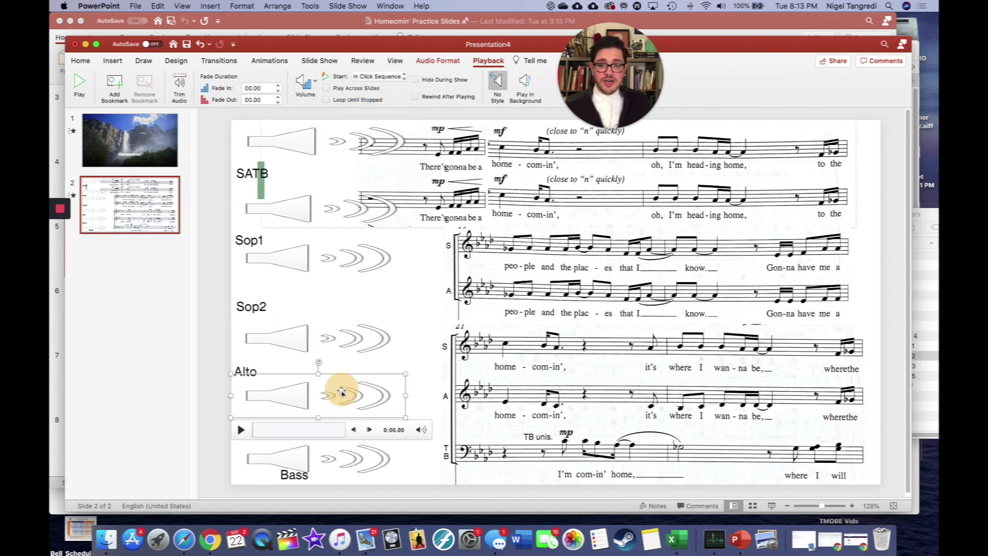
pyautogui.click(377, 76)
pyautogui.click(379, 93)
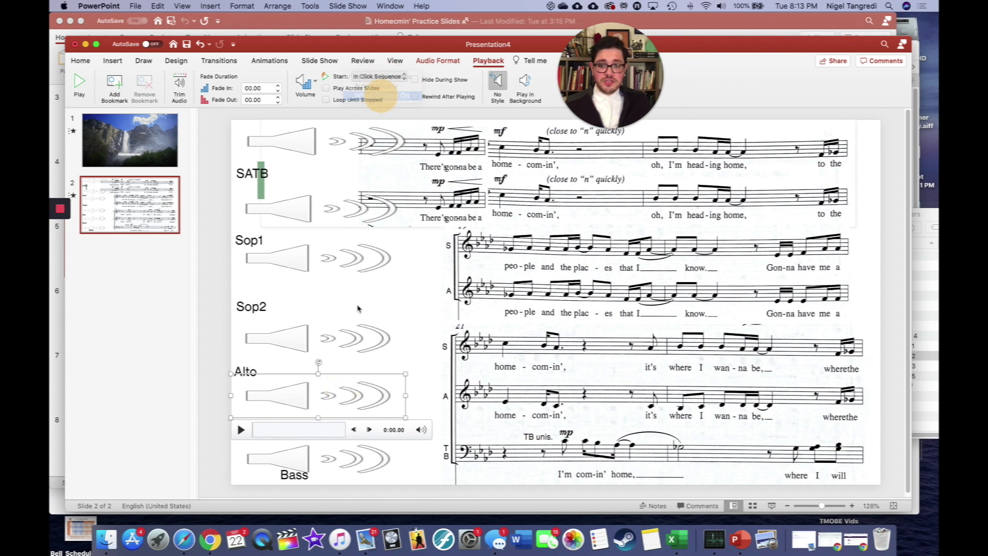
pyautogui.click(363, 456)
pyautogui.click(378, 76)
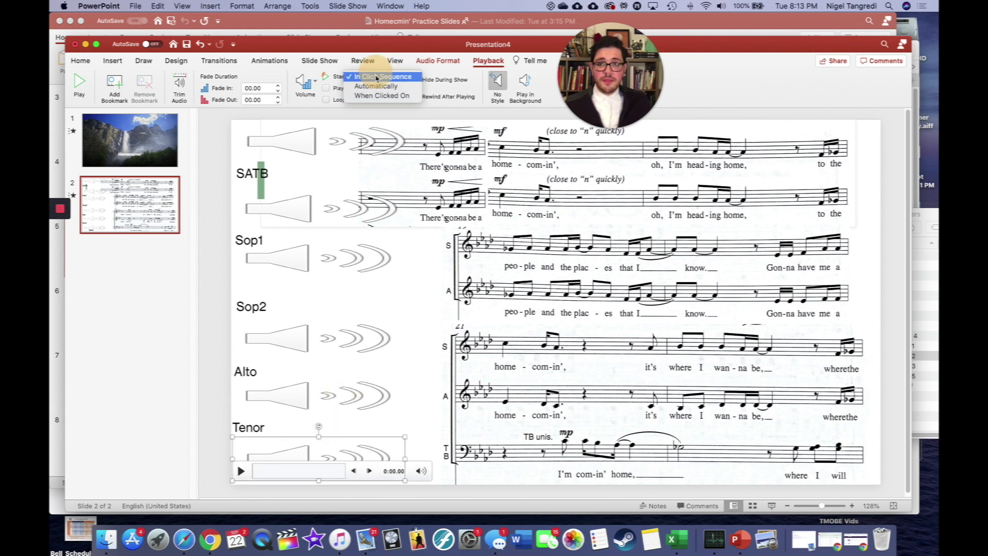
pyautogui.click(380, 96)
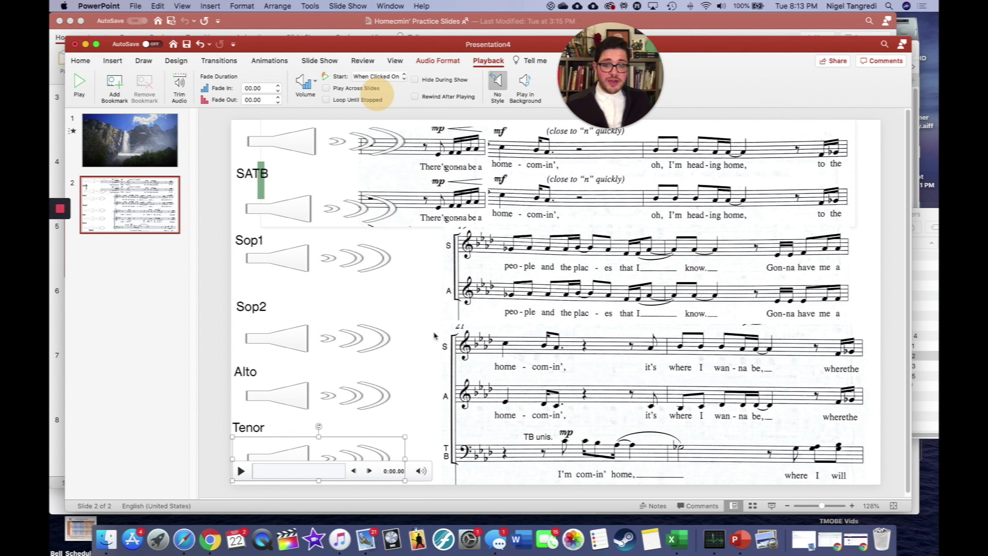
# Step: Add a new slide 3 after slide 2 with its content
pyautogui.click(126, 316)
pyautogui.click(142, 200)
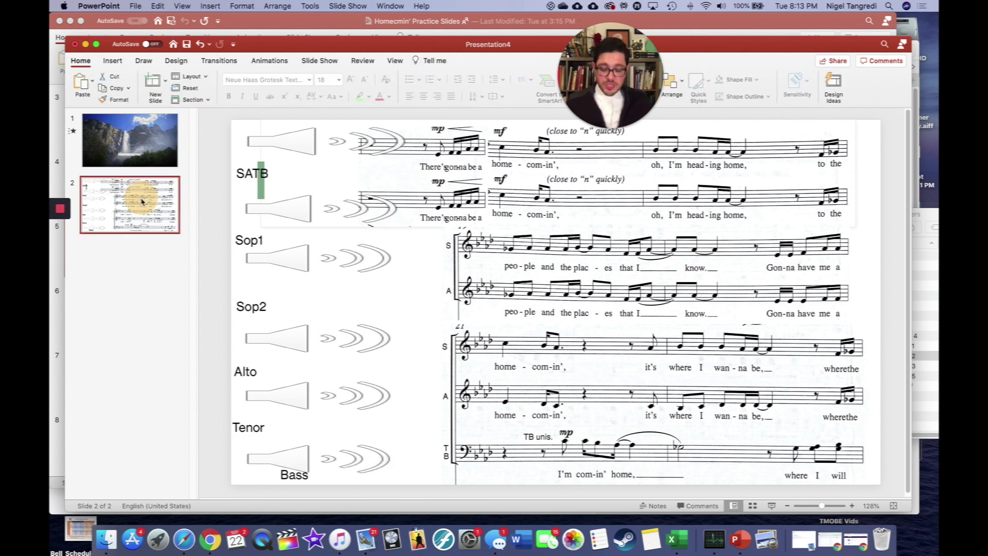
pyautogui.rightClick(142, 201)
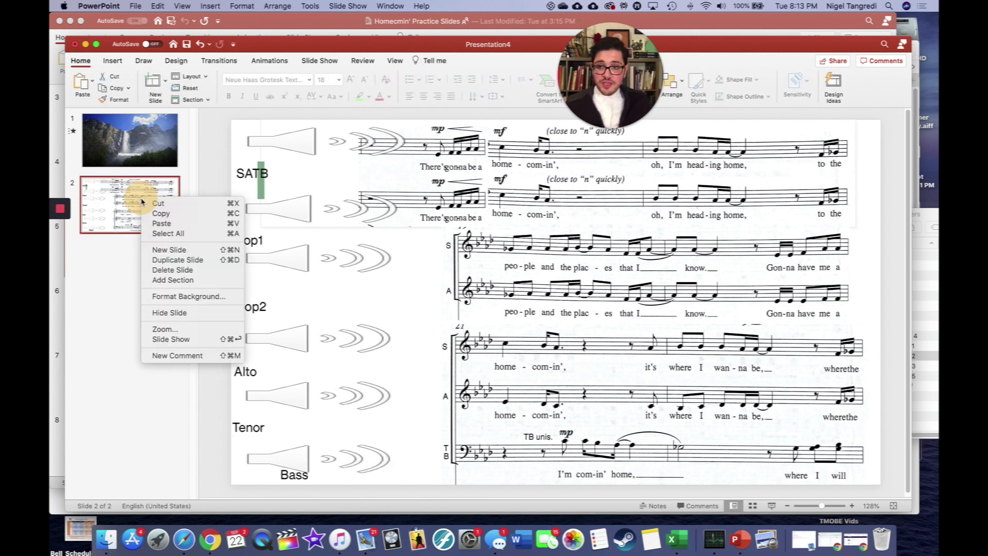
pyautogui.click(185, 251)
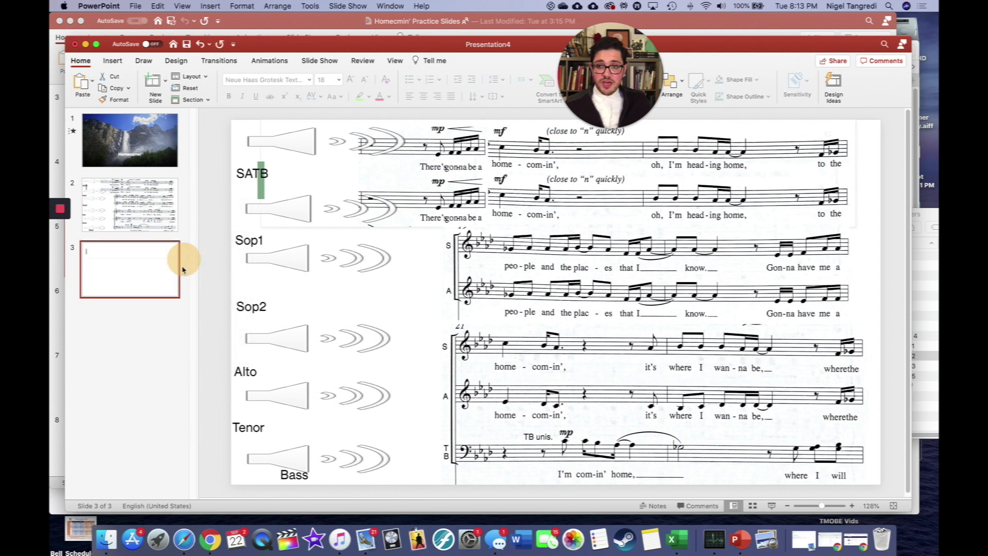
pyautogui.click(146, 280)
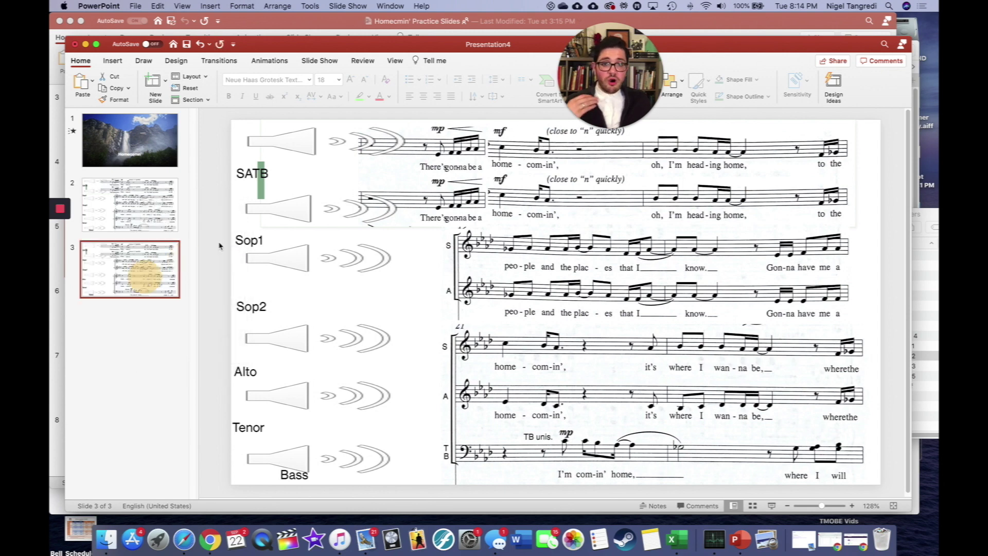
# Step: Delete the four score images from slide 3, leaving only the labelled audio icons
pyautogui.moveTo(298, 144)
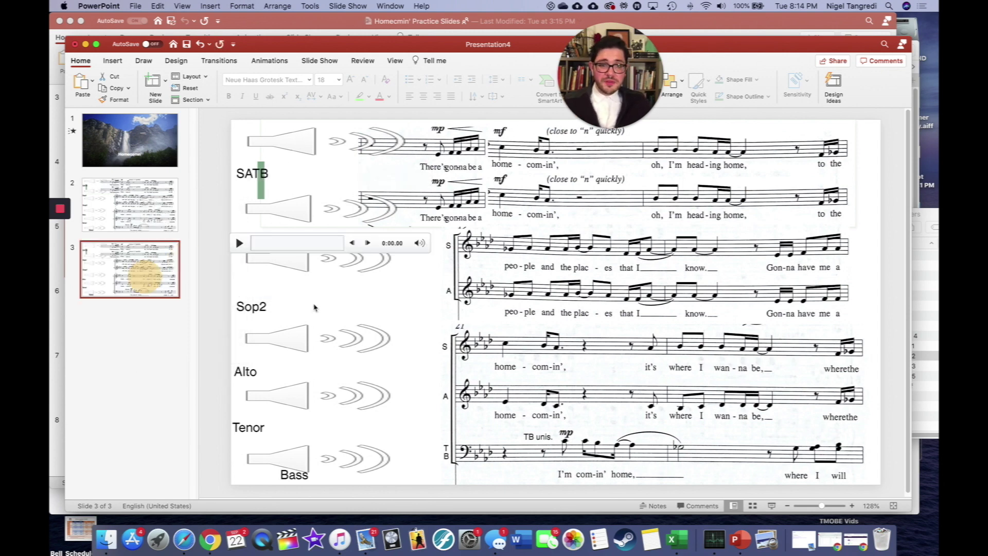
pyautogui.click(497, 381)
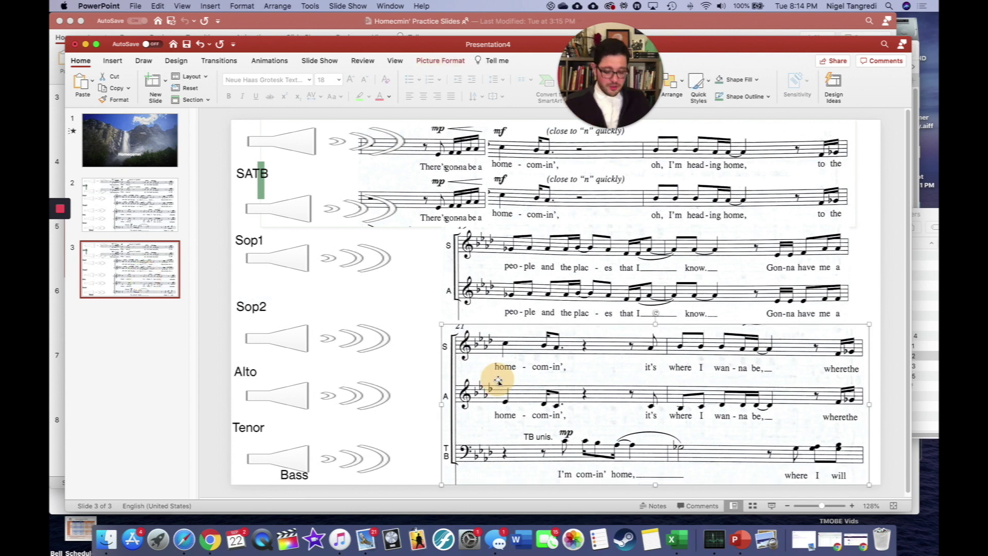
pyautogui.press('BackSpace')
pyautogui.click(540, 278)
pyautogui.press('BackSpace')
pyautogui.click(558, 184)
pyautogui.press('BackSpace')
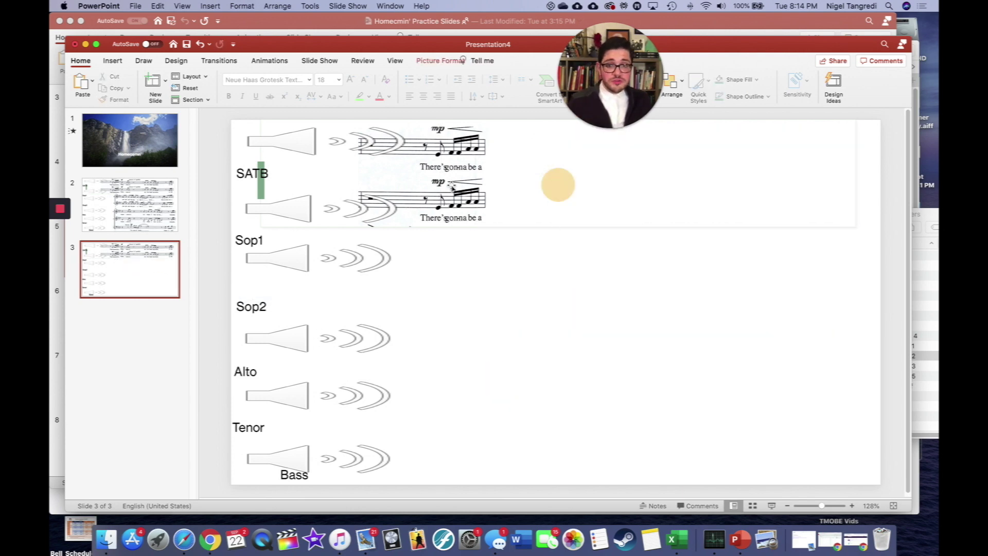
pyautogui.click(441, 182)
pyautogui.press('BackSpace')
# Step: Place the pg 4 sheet-music page on slide 3 and crop it to the first three-staff system
pyautogui.click(925, 322)
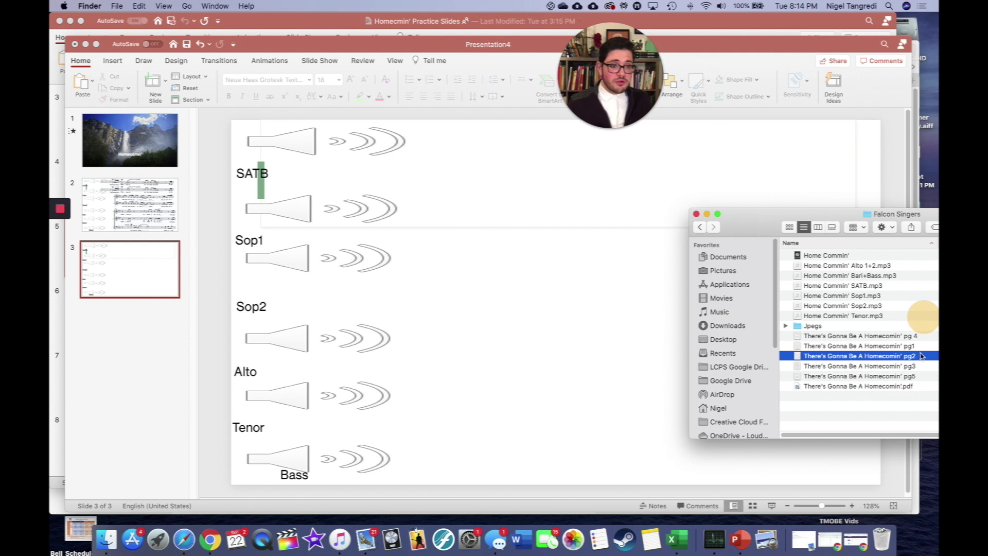
pyautogui.moveTo(898, 337); pyautogui.dragTo(565, 278)
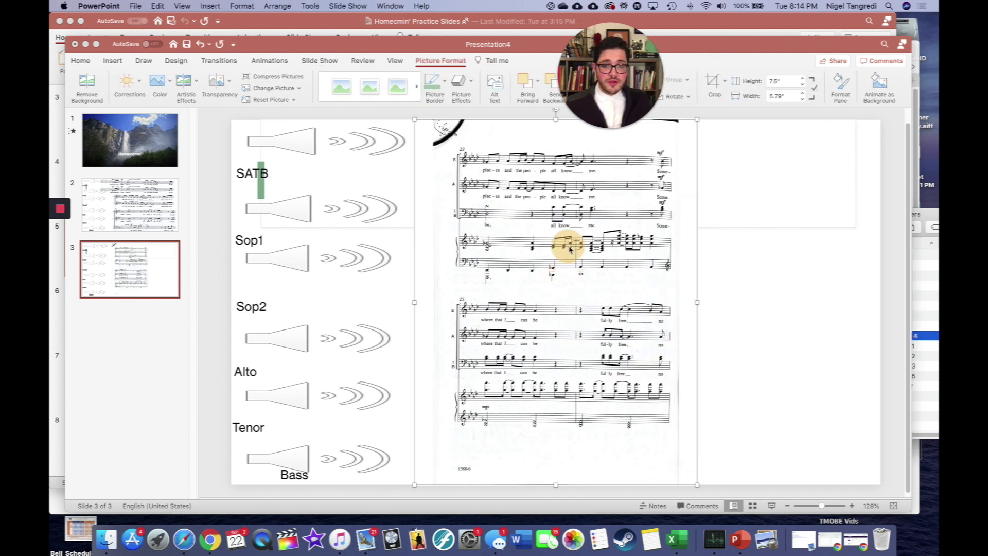
pyautogui.click(713, 83)
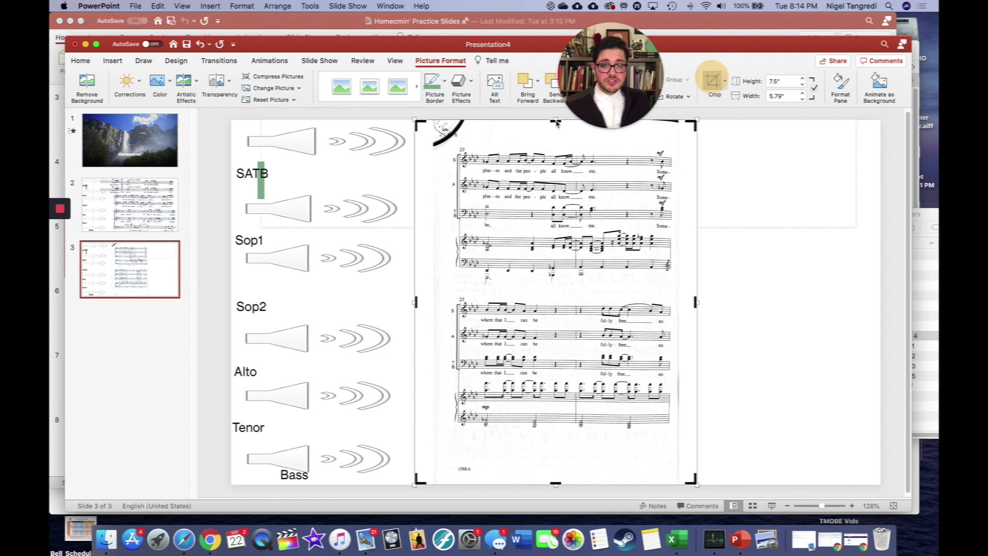
pyautogui.click(554, 120)
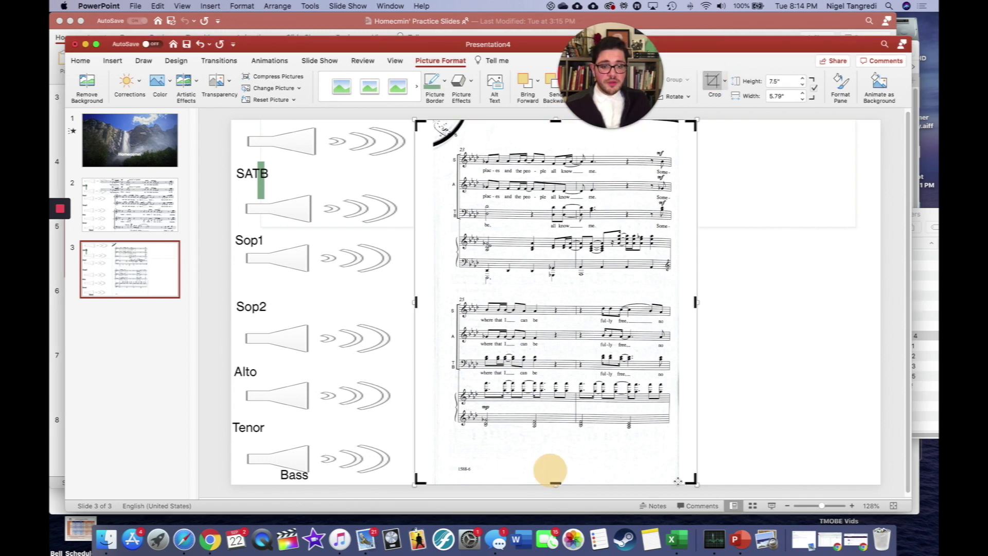
pyautogui.moveTo(690, 480); pyautogui.dragTo(690, 230)
pyautogui.moveTo(415, 120); pyautogui.dragTo(450, 146)
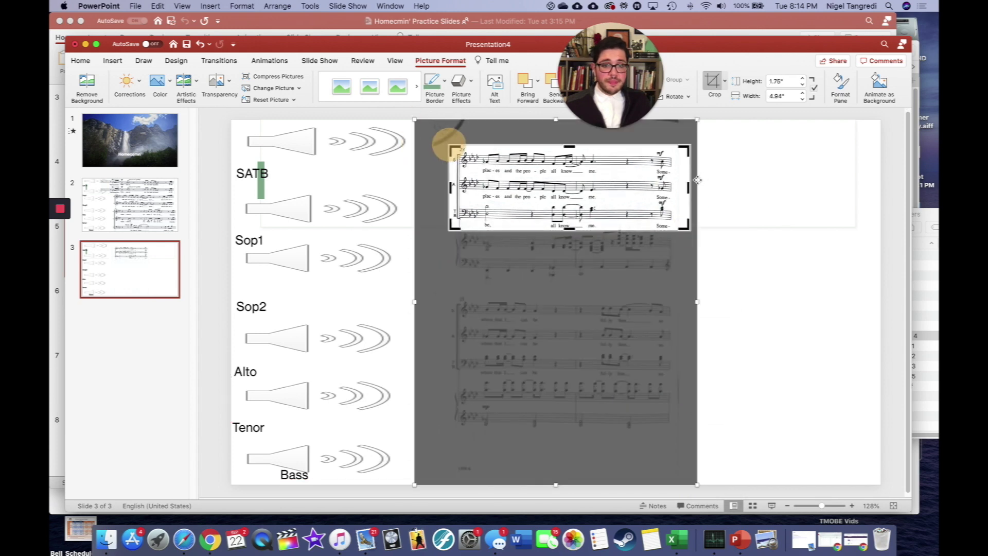
pyautogui.moveTo(690, 188); pyautogui.dragTo(722, 286)
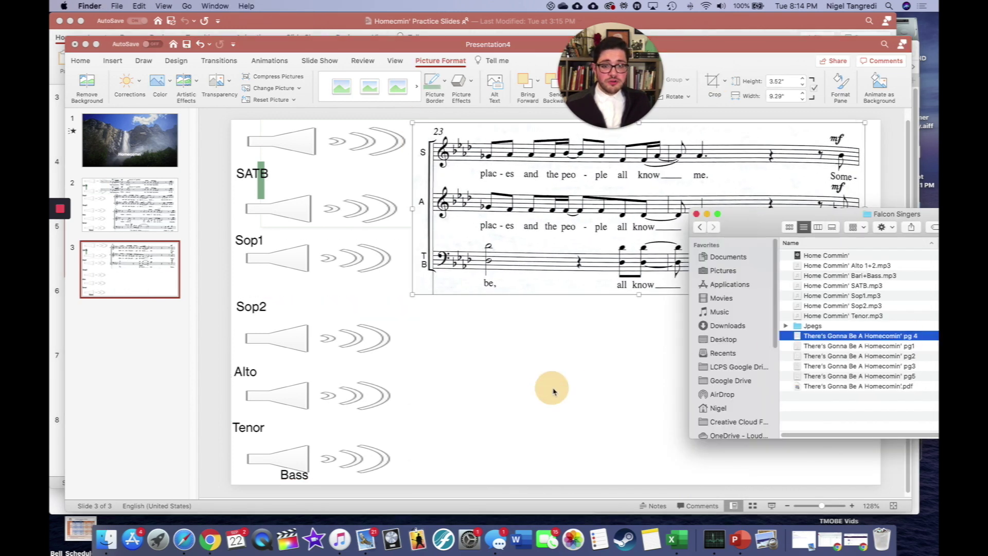
# Step: Crop the second page 4 strip down to a single system
pyautogui.click(712, 82)
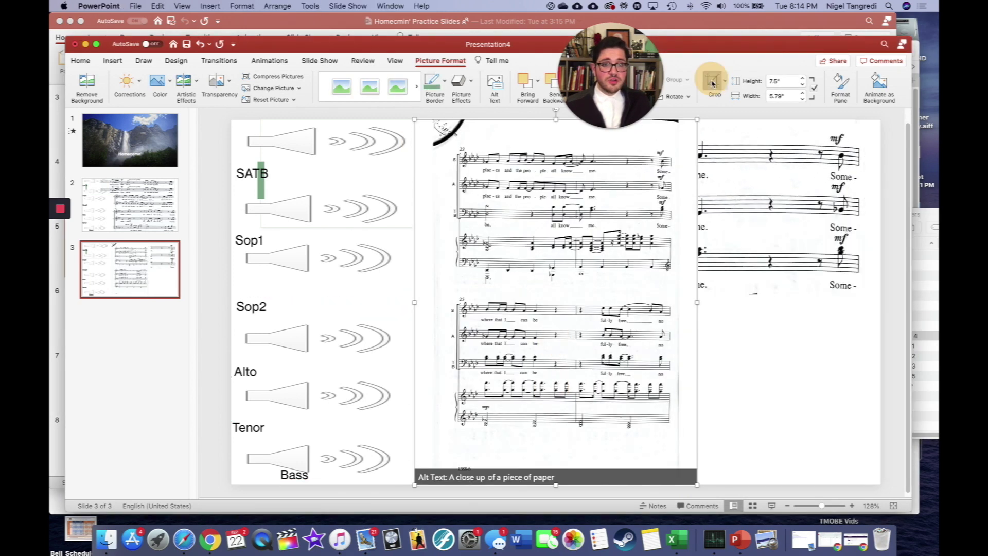
pyautogui.moveTo(556, 120); pyautogui.dragTo(553, 146)
pyautogui.moveTo(555, 484); pyautogui.dragTo(566, 380)
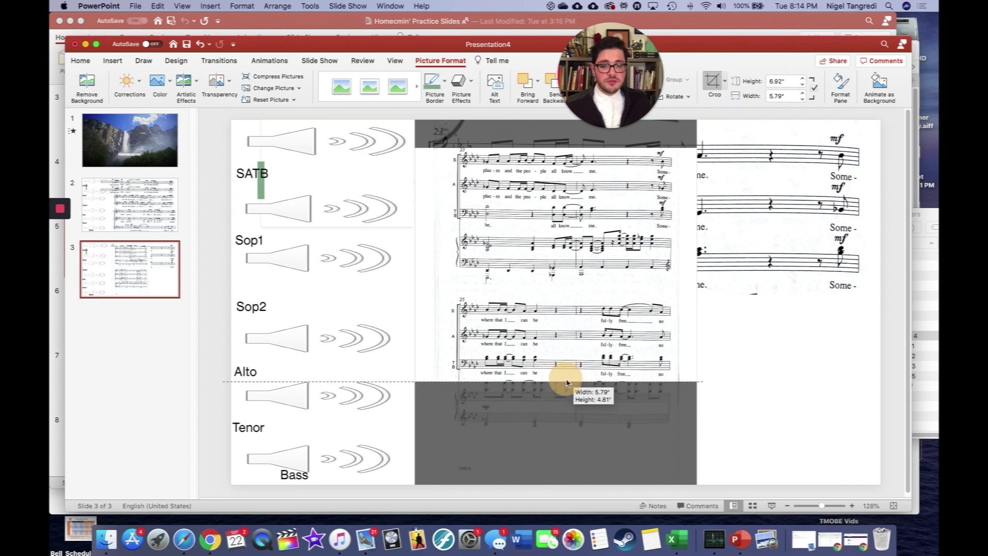
pyautogui.moveTo(556, 148); pyautogui.dragTo(544, 289)
pyautogui.moveTo(696, 337); pyautogui.dragTo(677, 334)
pyautogui.moveTo(415, 337); pyautogui.dragTo(448, 337)
pyautogui.click(712, 82)
# Step: Enlarge the cropped music to span the slide and nudge it slightly left
pyautogui.moveTo(674, 381); pyautogui.dragTo(885, 476)
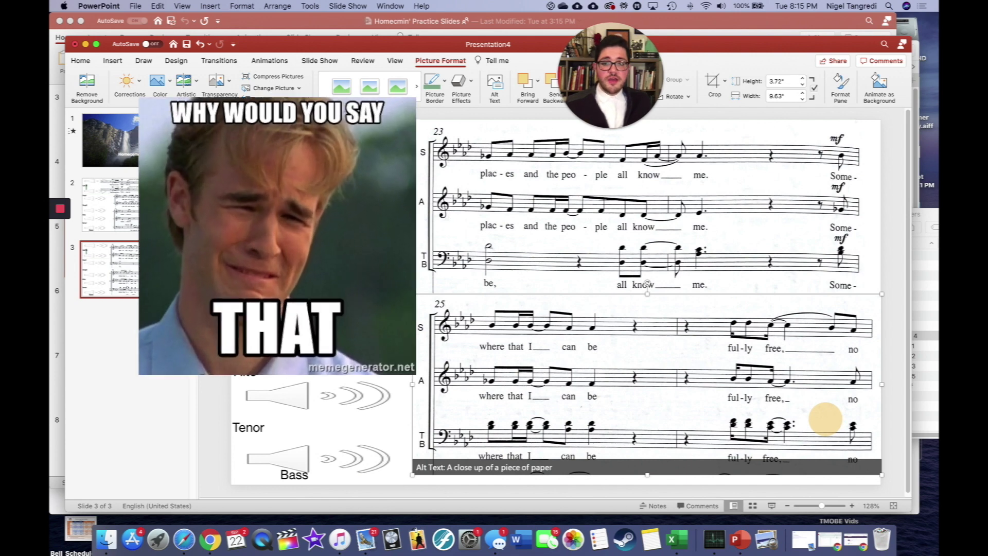
pyautogui.moveTo(828, 421); pyautogui.dragTo(823, 419)
pyautogui.click(284, 140)
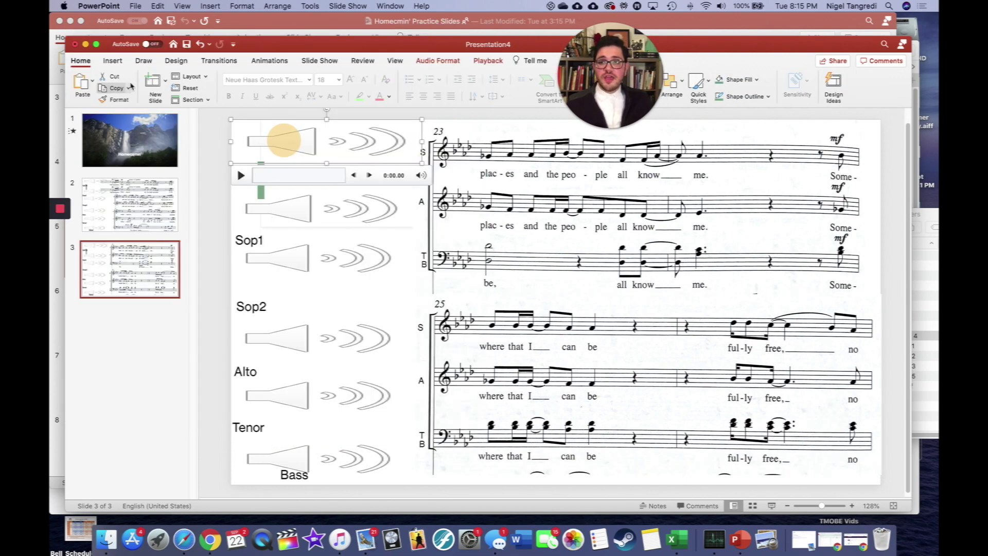
# Step: Trim the Home Commin' SATB clip to a short excerpt starting about 1:06, around 1:12
pyautogui.click(447, 61)
pyautogui.click(487, 61)
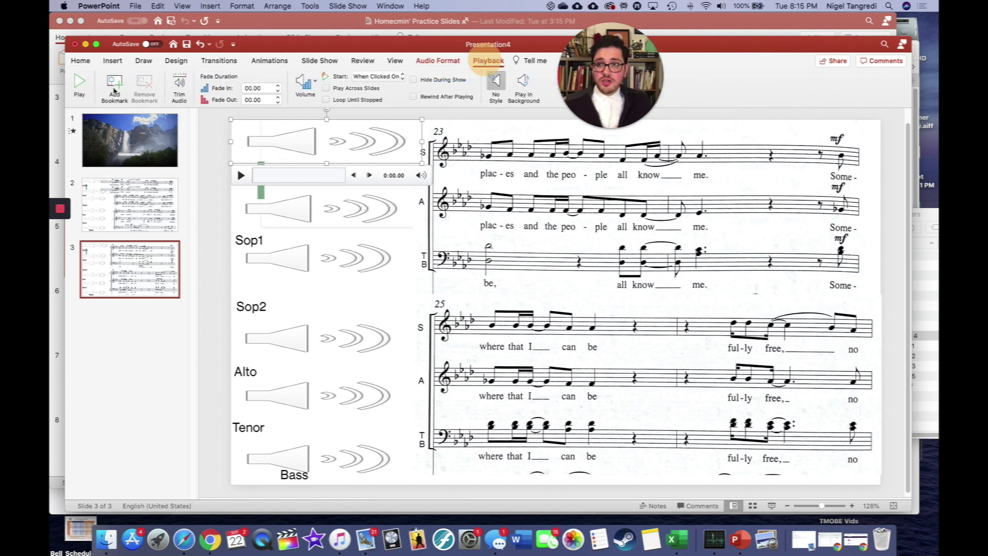
pyautogui.click(179, 85)
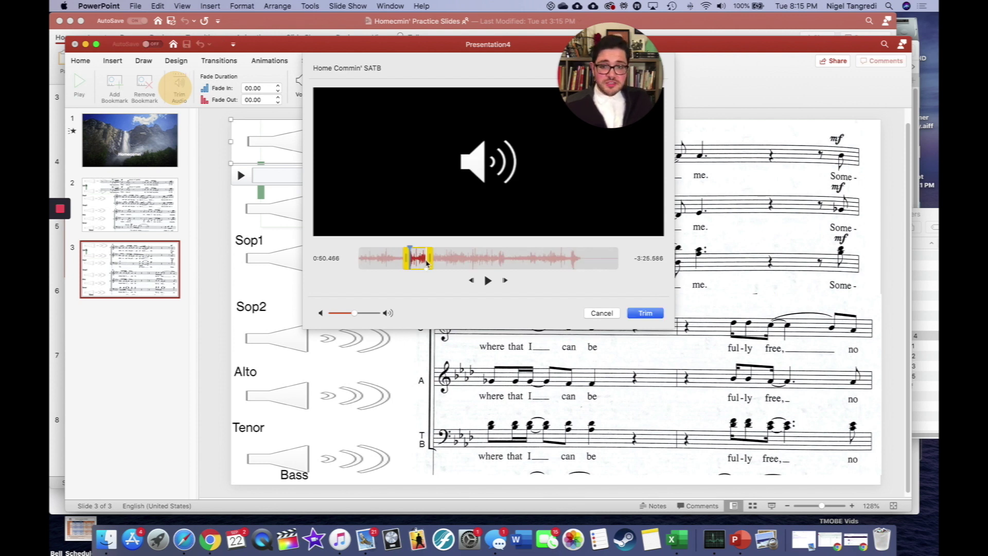
pyautogui.moveTo(406, 265); pyautogui.dragTo(437, 252)
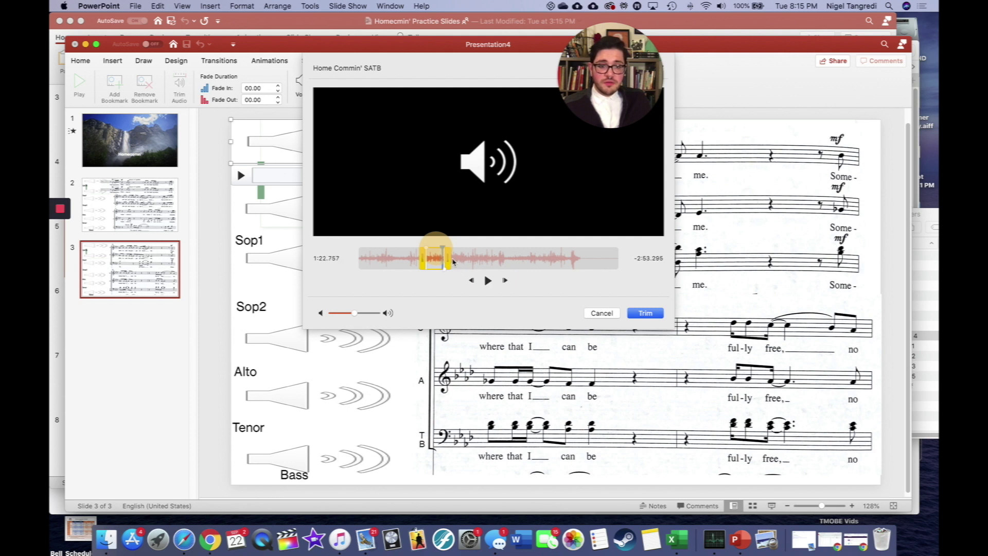
pyautogui.moveTo(449, 260); pyautogui.dragTo(425, 252)
pyautogui.click(438, 251)
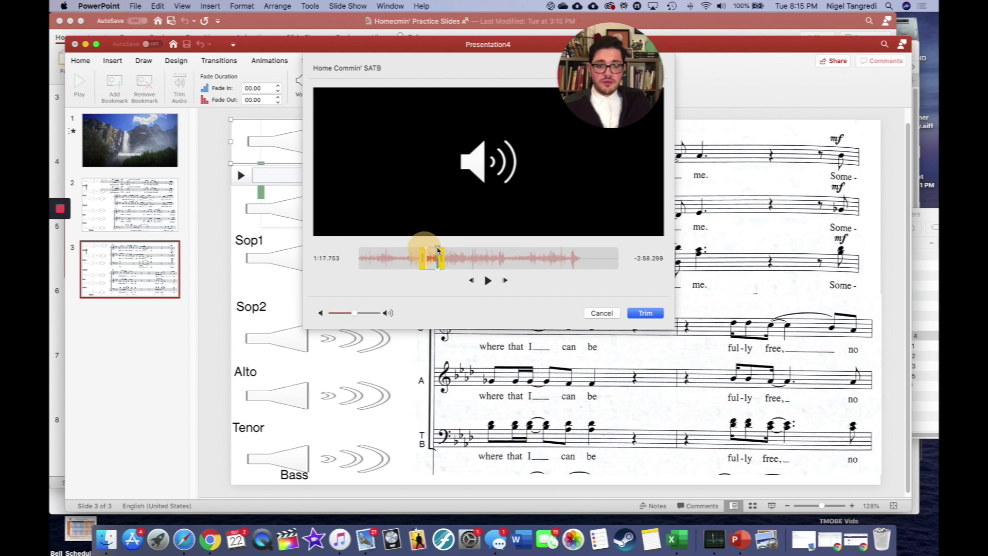
pyautogui.moveTo(438, 251); pyautogui.dragTo(445, 258)
pyautogui.click(645, 313)
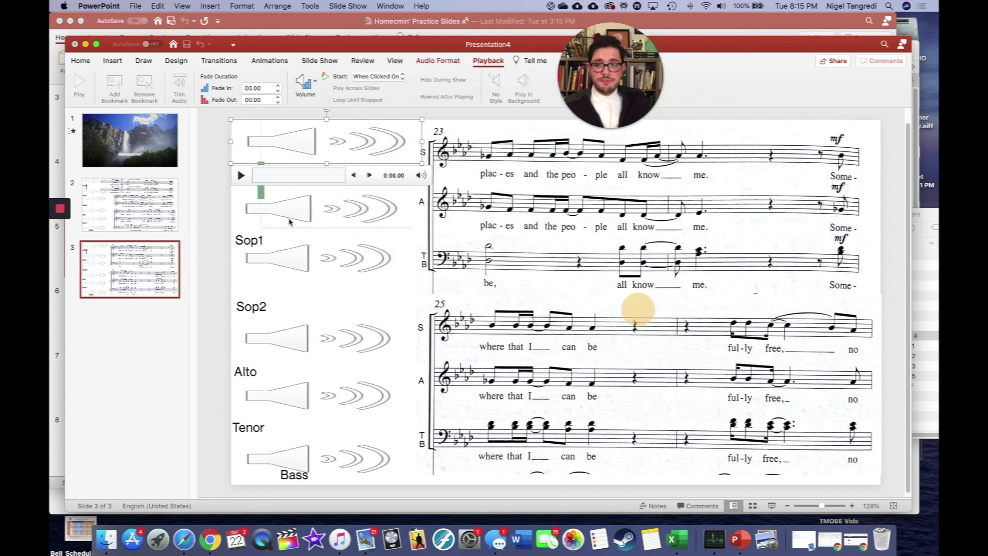
pyautogui.moveTo(292, 142); pyautogui.dragTo(292, 208)
# Step: Narrow the Sop1 trim range to about 1:12–1:15, previewing from around 1:07
pyautogui.click(178, 86)
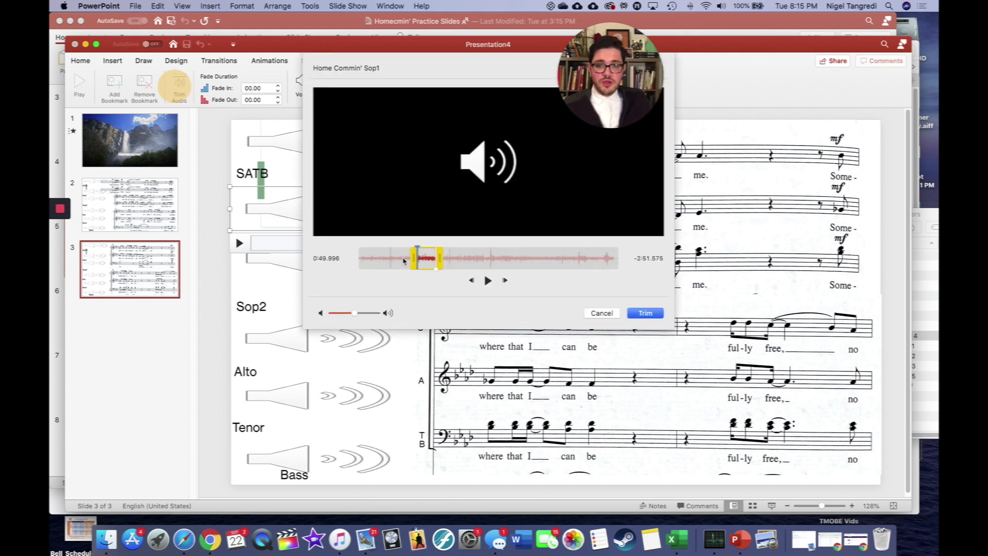
pyautogui.moveTo(411, 261); pyautogui.dragTo(443, 251)
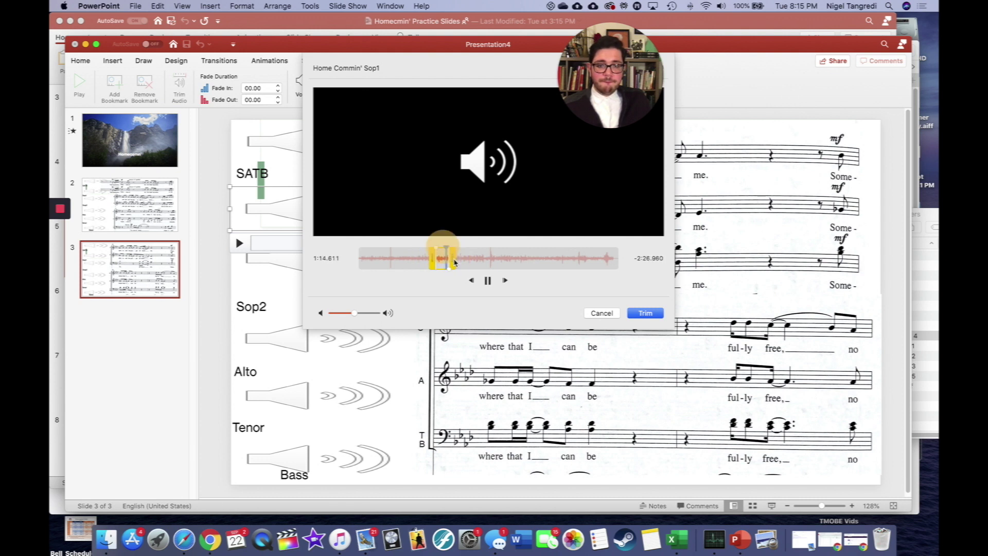
pyautogui.click(452, 262)
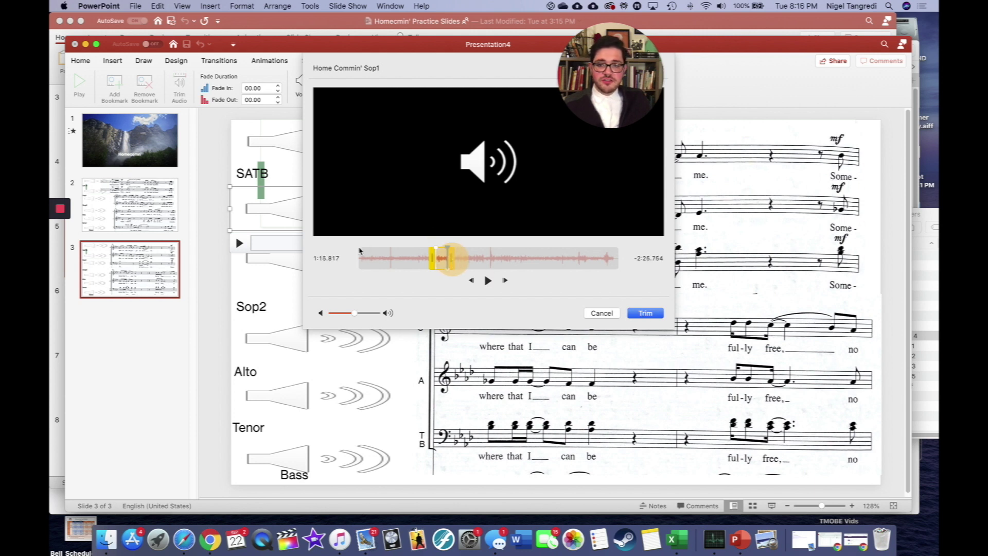
pyautogui.click(447, 252)
pyautogui.moveTo(447, 251); pyautogui.dragTo(438, 252)
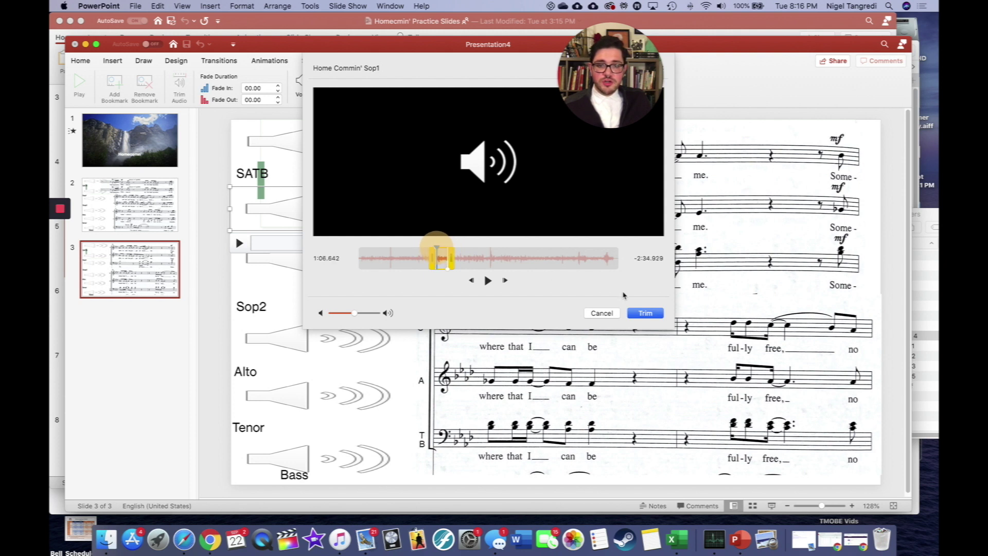
# Step: Confirm the Sop1 trim so only the chosen excerpt remains
pyautogui.click(651, 312)
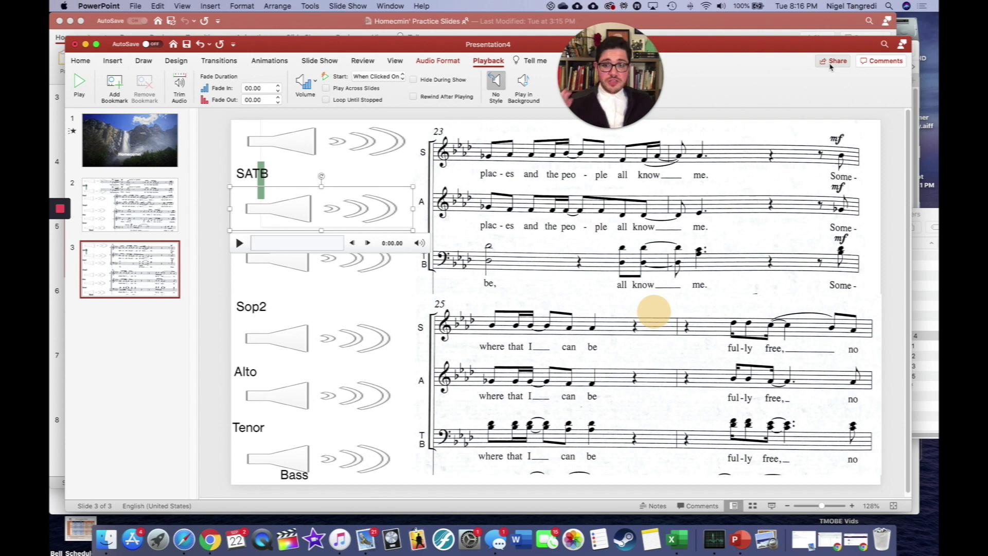
# Step: Save the presentation to OneDrive under the name Homecomp'
pyautogui.click(829, 66)
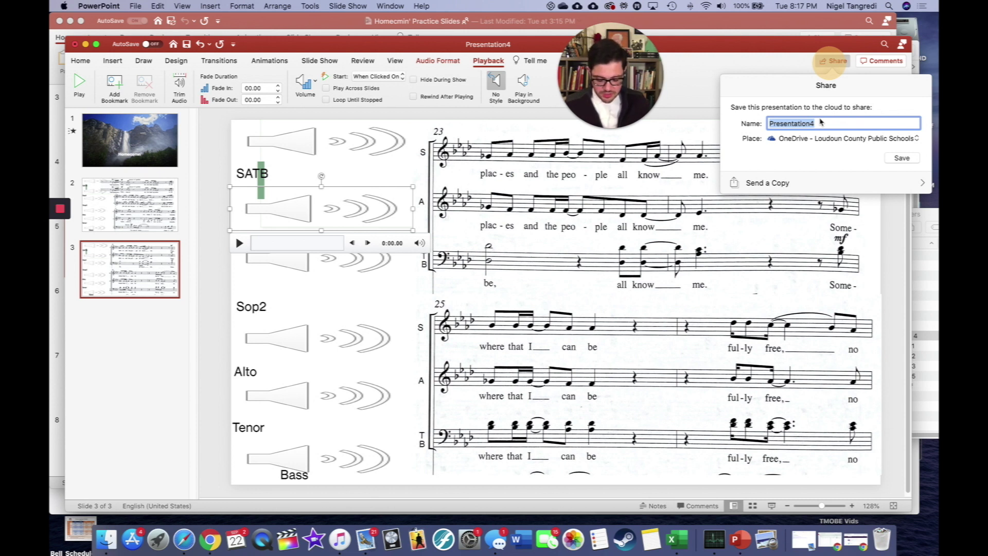
pyautogui.write('Homeco')
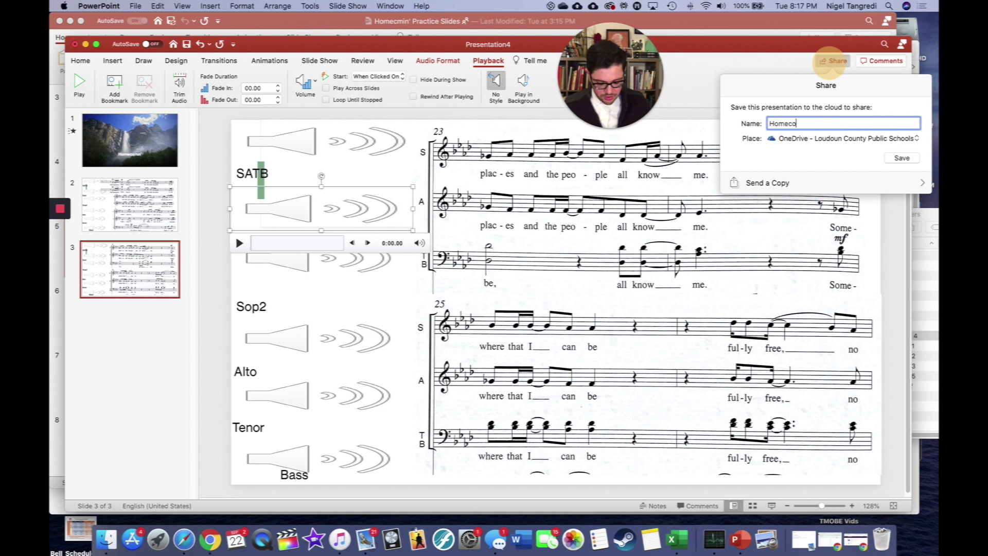
pyautogui.write('n')
pyautogui.press('BackSpace')
pyautogui.press('BackSpace')
pyautogui.press('BackSpace')
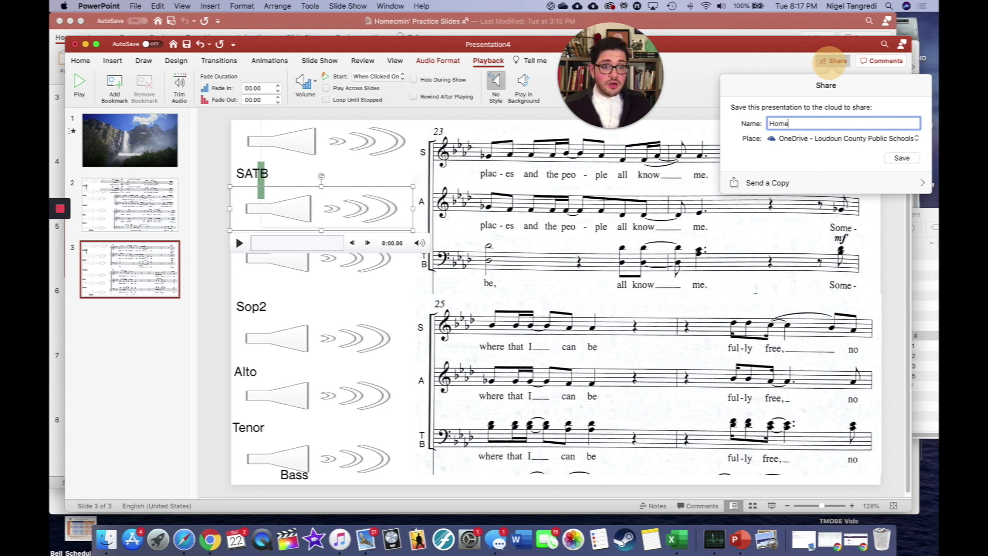
pyautogui.write('com')
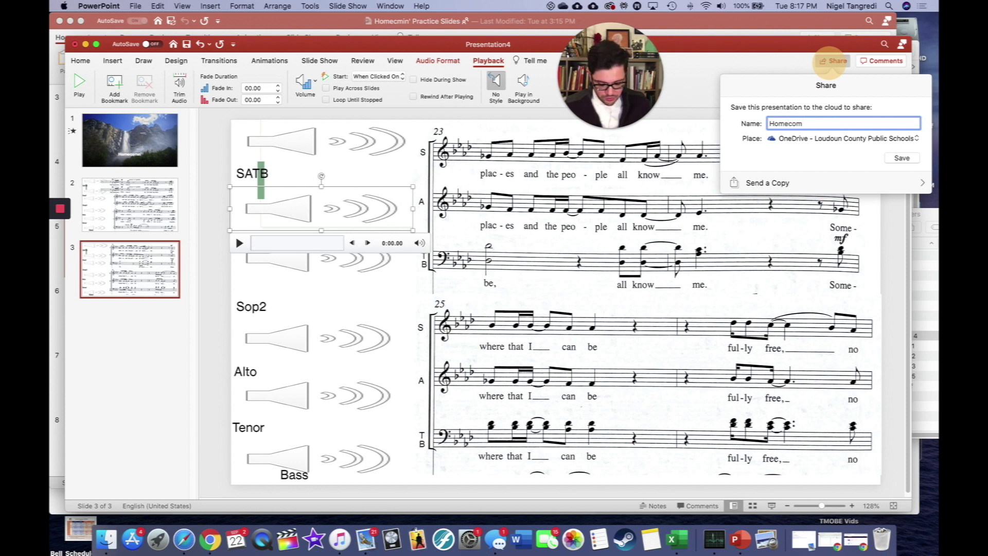
pyautogui.write('p')
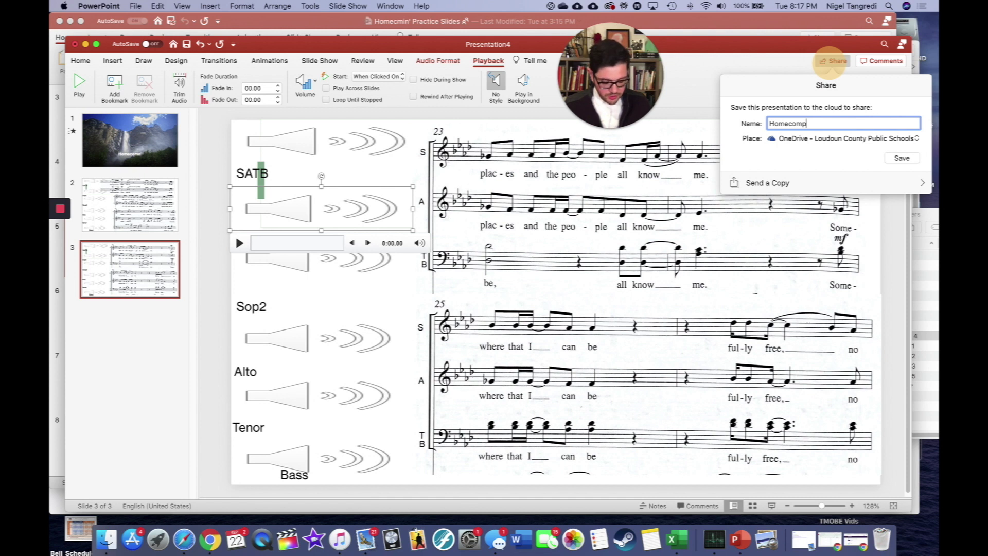
pyautogui.write("'")
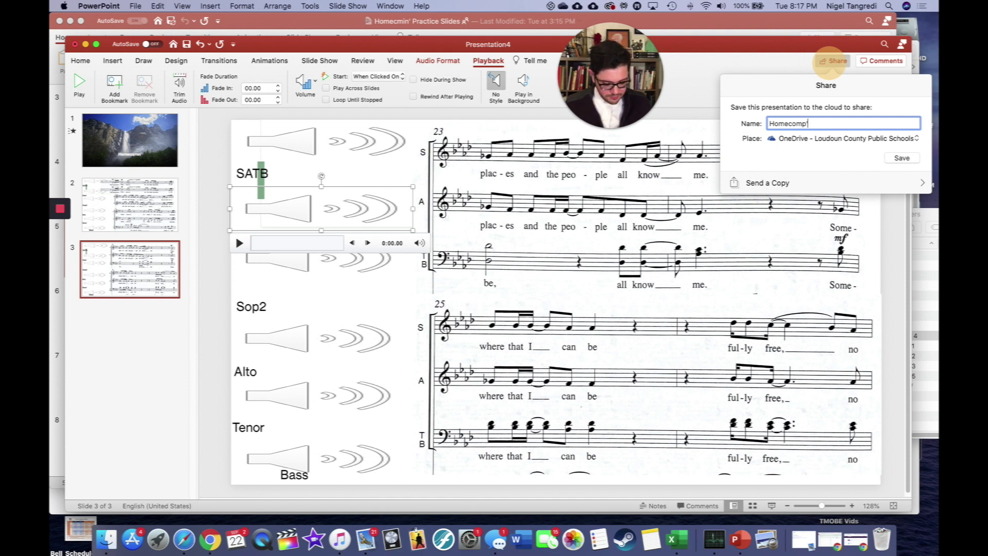
pyautogui.press('super+a')
pyautogui.click(902, 158)
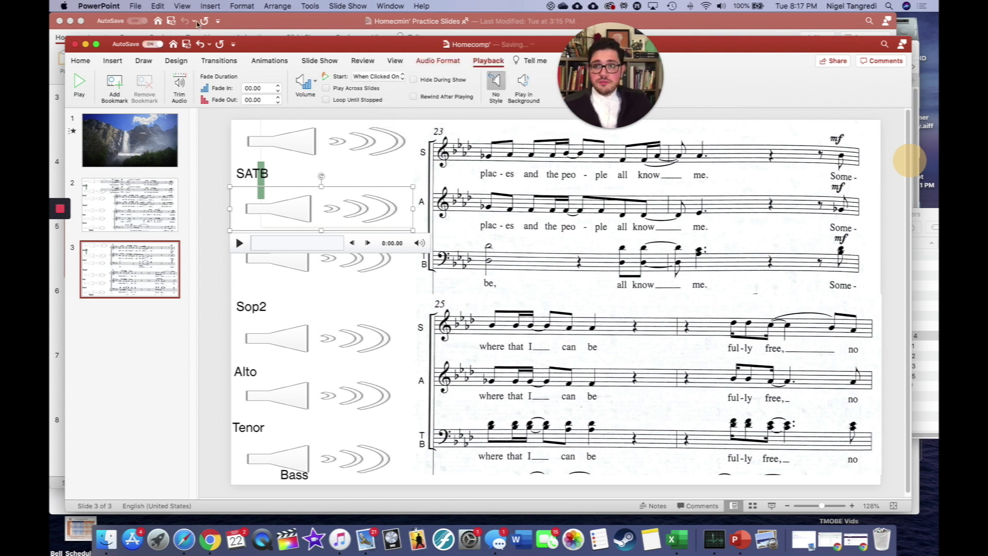
# Step: Create and copy a view-only sharing link to Homecomp'.pptx, then dismiss the confirmation
pyautogui.click(835, 62)
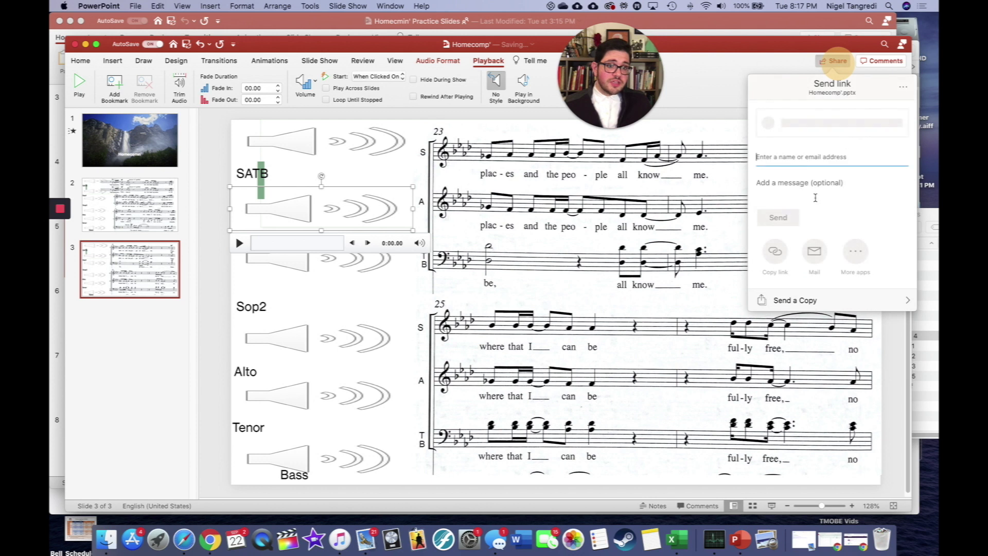
pyautogui.click(775, 259)
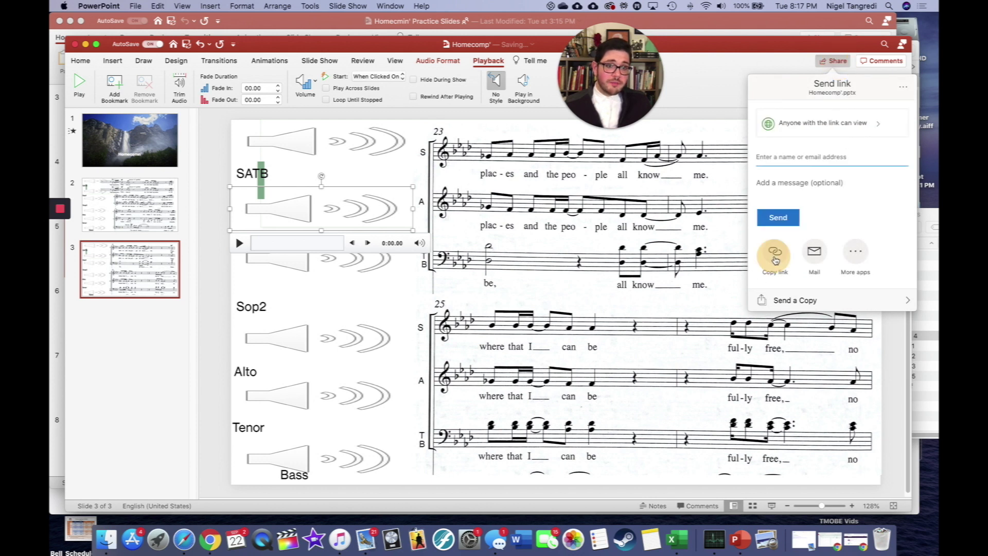
pyautogui.click(883, 140)
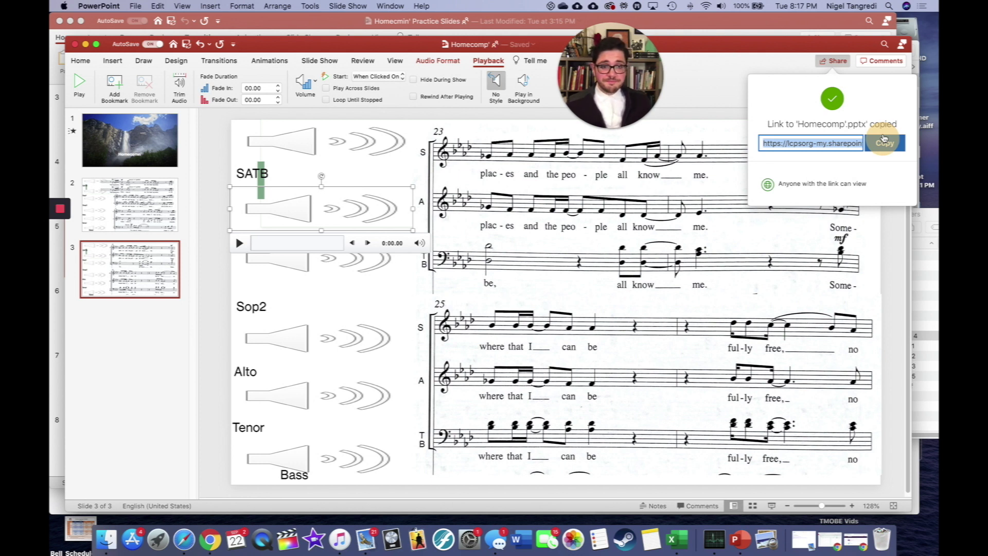
pyautogui.click(883, 139)
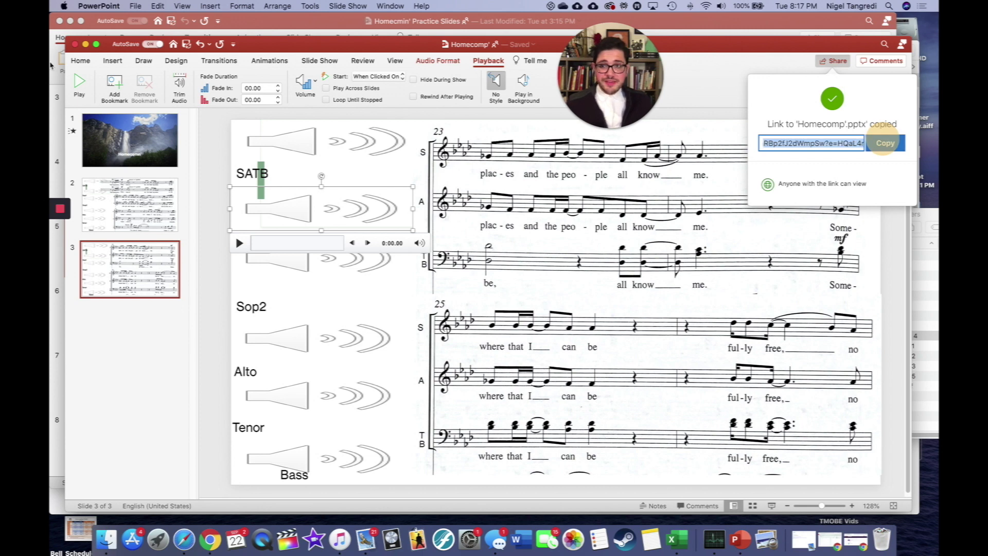
pyautogui.click(74, 49)
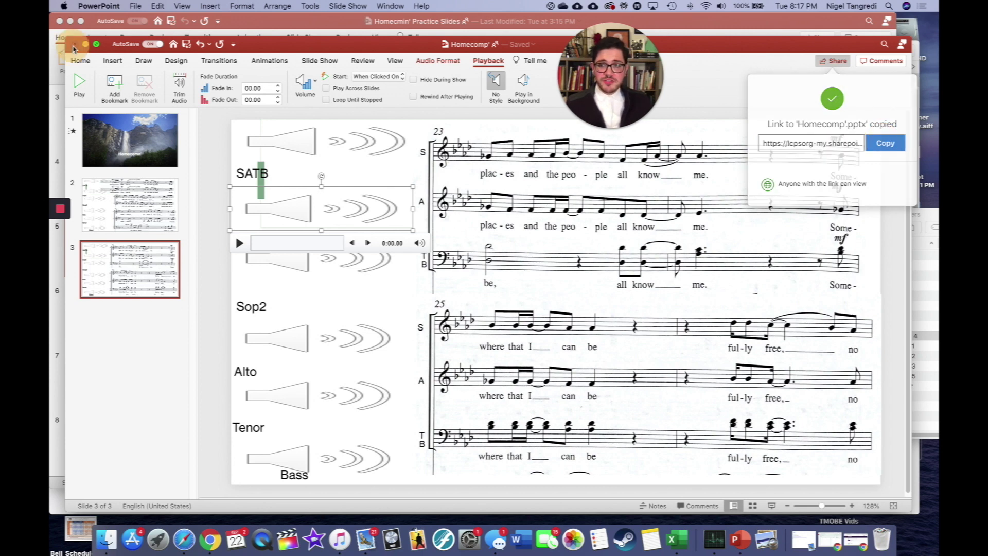
# Step: Close Homecomp' and review slides 7, 8 and 5 of the Homecmin' Practice Slides deck
pyautogui.click(74, 48)
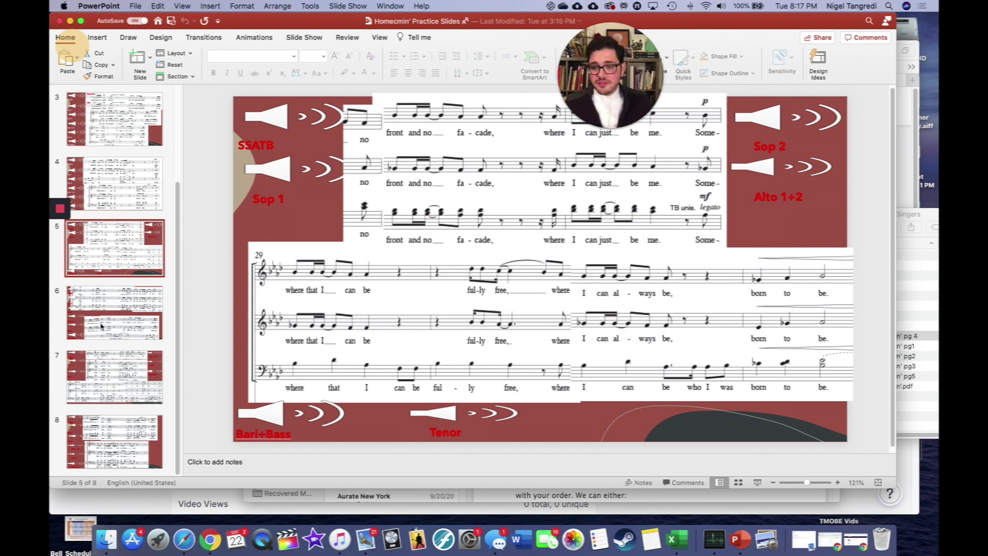
pyautogui.click(125, 375)
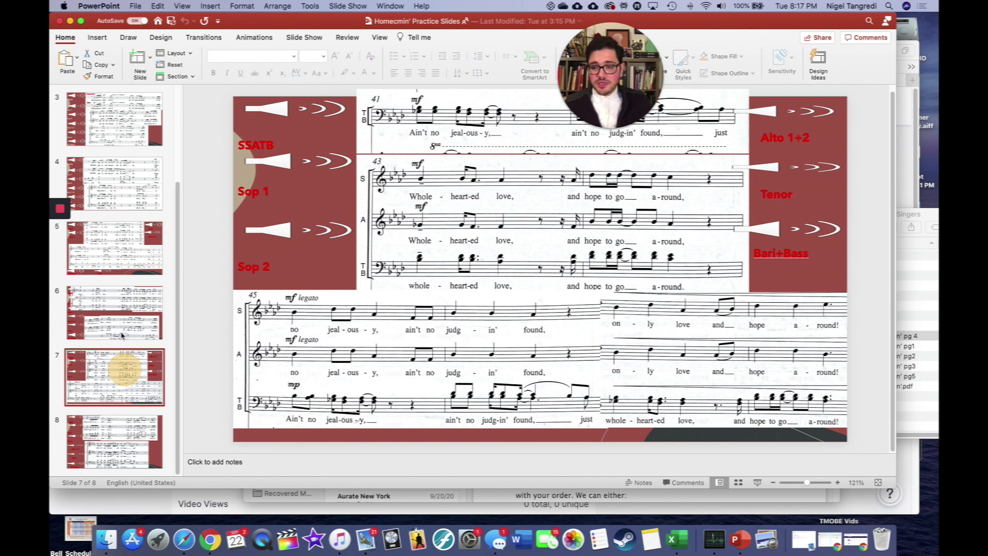
pyautogui.press('Down')
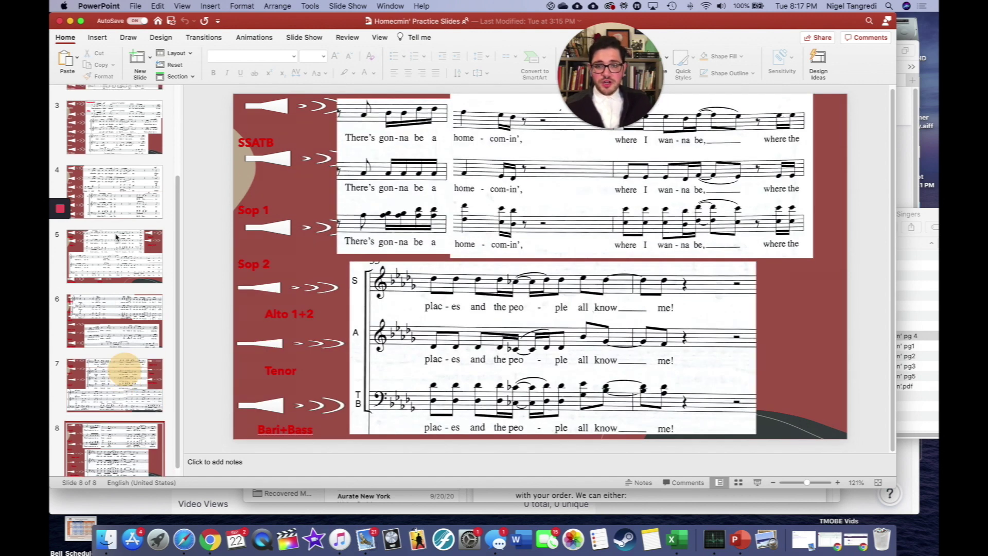
pyautogui.click(114, 241)
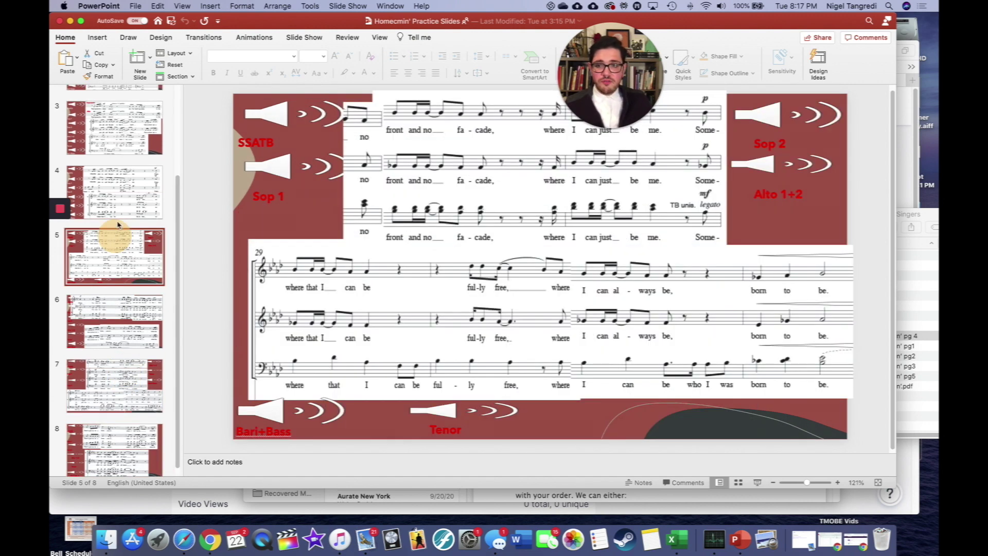
pyautogui.scroll(2, 114, 238)
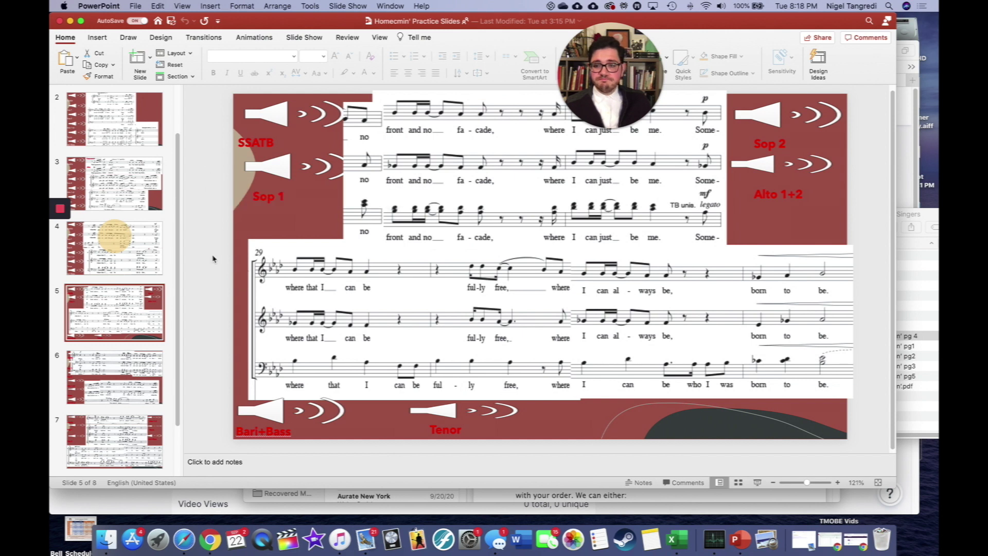